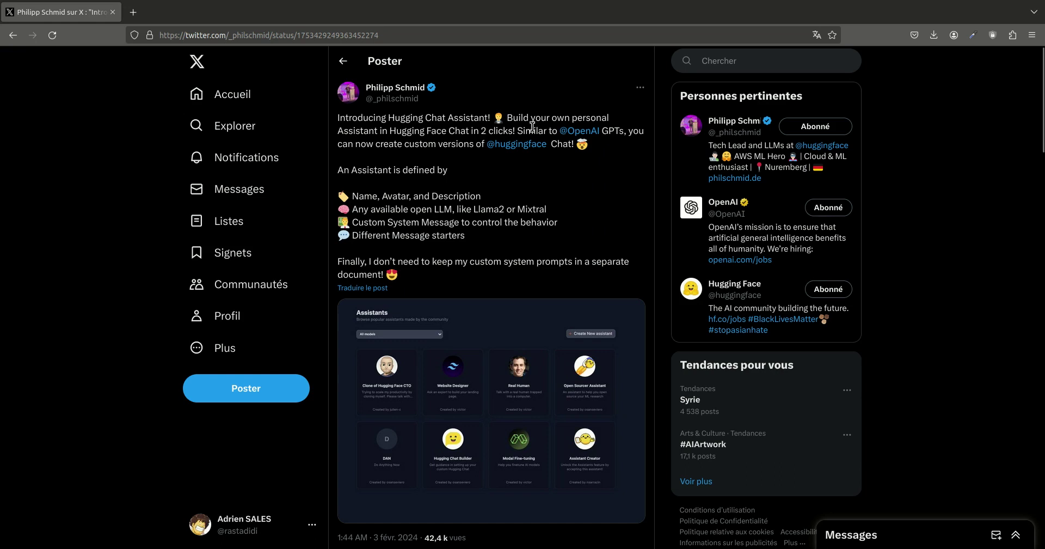
- Open huggingface.co in a new browser tab
left_click(133, 12)
type("huggingface.co/")
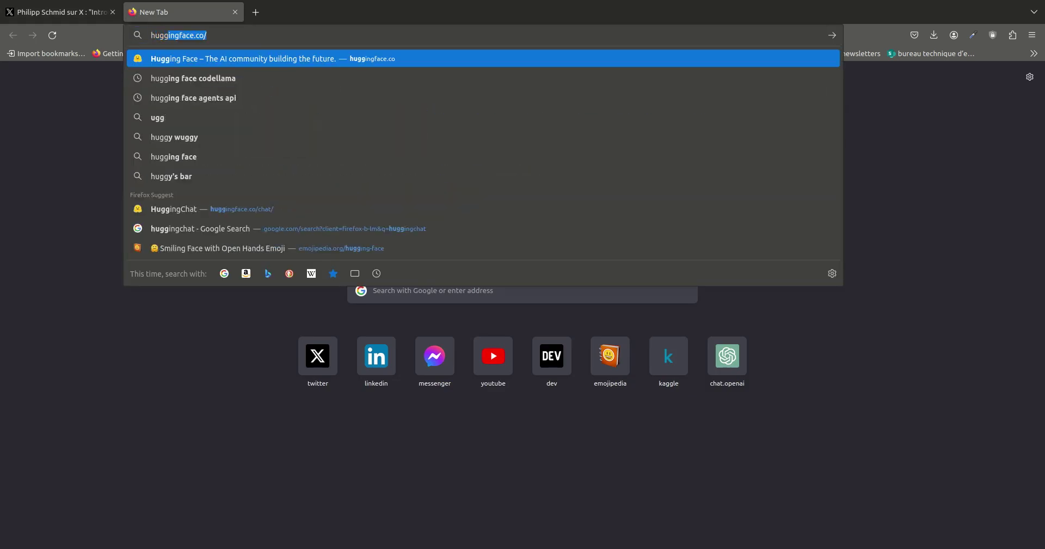
key("Return")
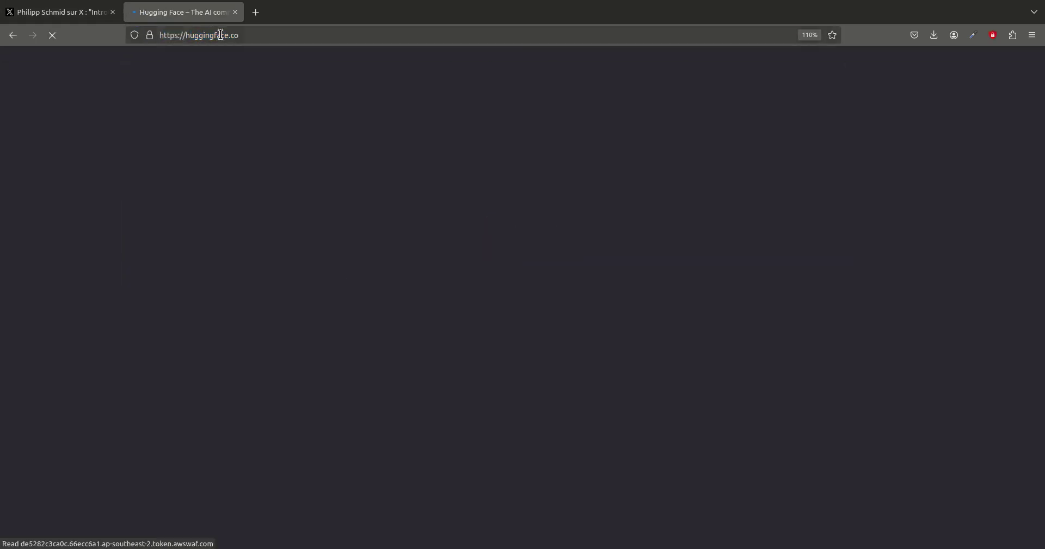
- Go to HuggingChat at huggingface.co/chat and open the settings of the auptitcafe.nc assistant
left_click(222, 35)
type("hugging")
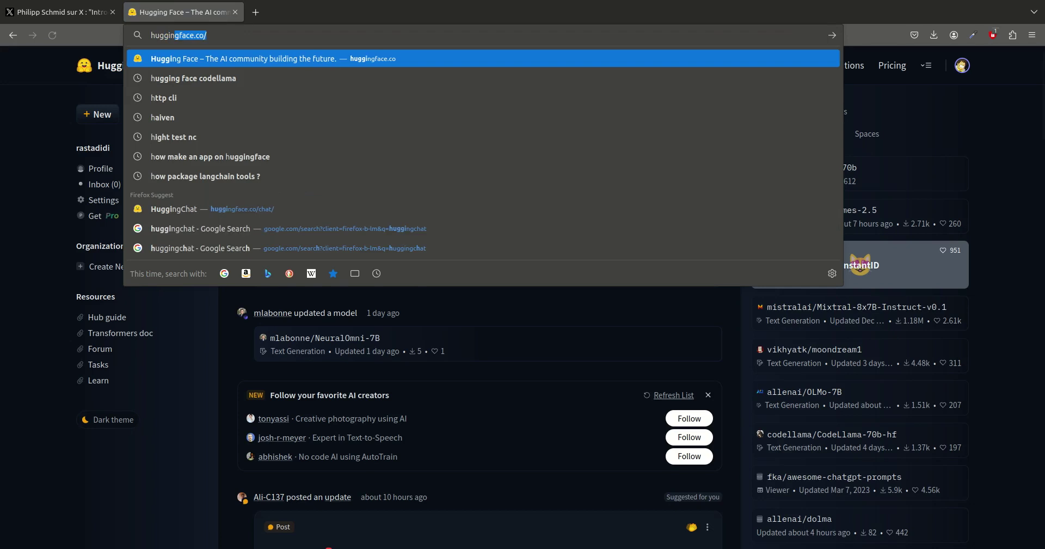
key("BackSpace")
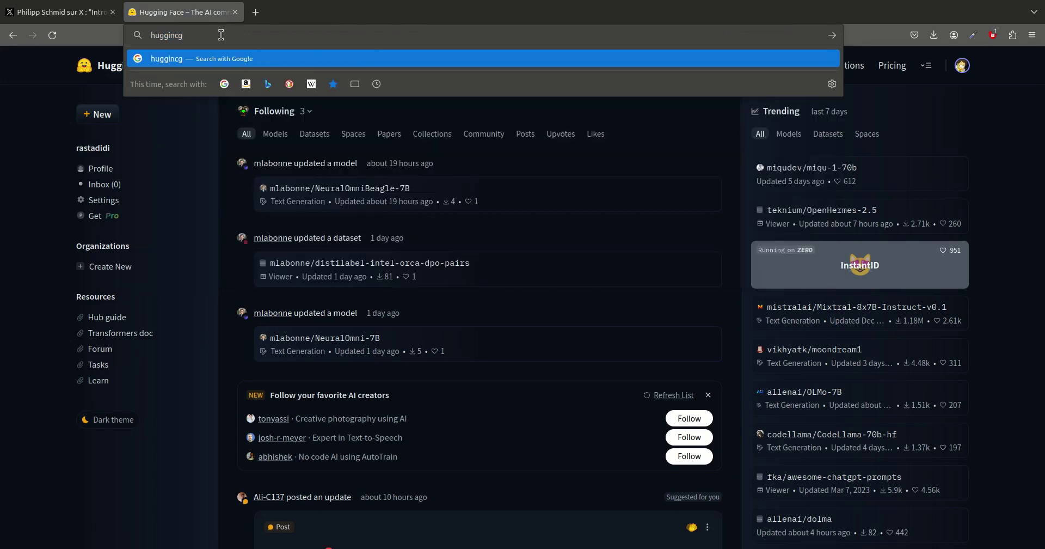
type("gch")
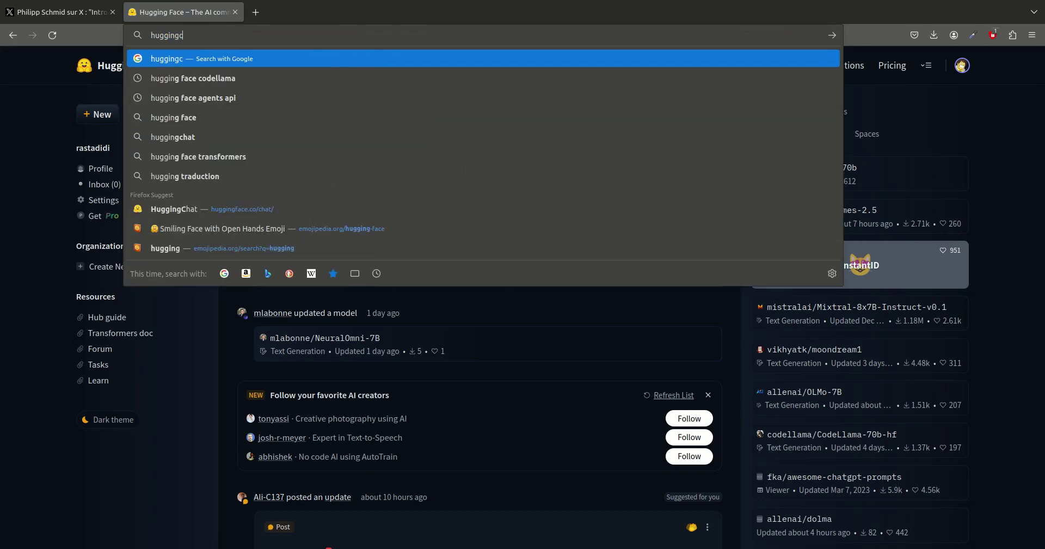
key("Down")
key("Down")
key("Down")
key("Down")
key("Down")
key("Down")
key("Down")
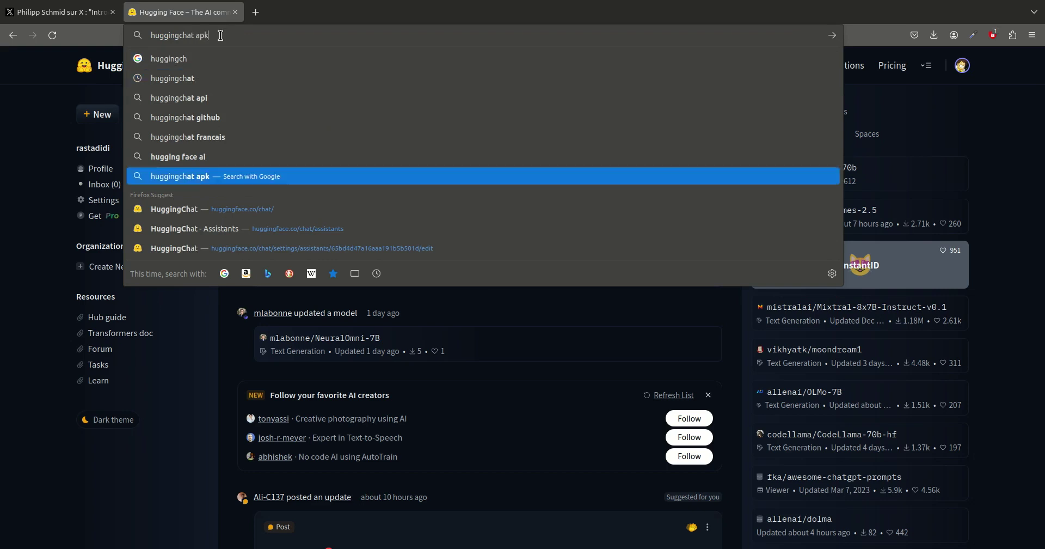
key("Return")
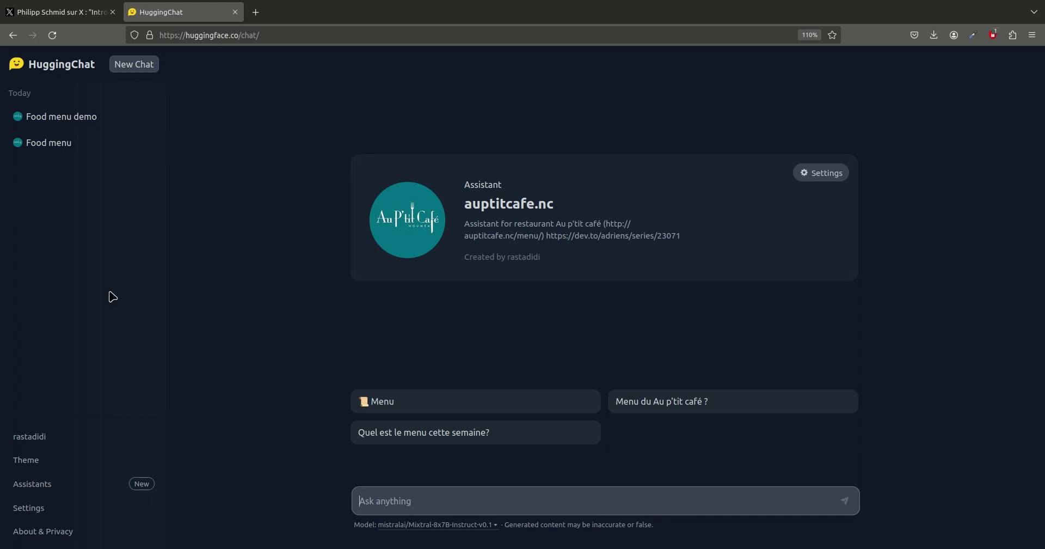
mouse_move(87, 442)
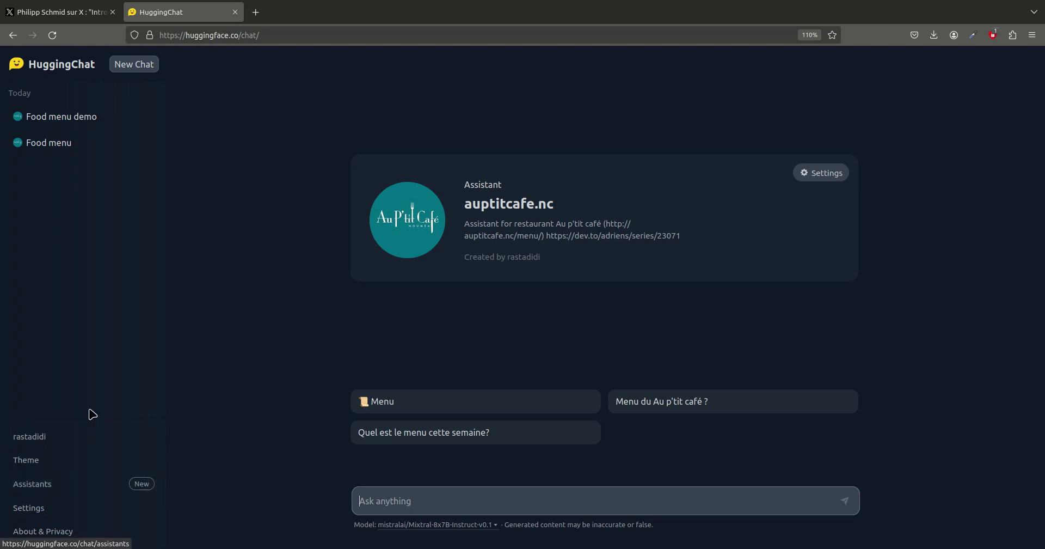
left_click(825, 173)
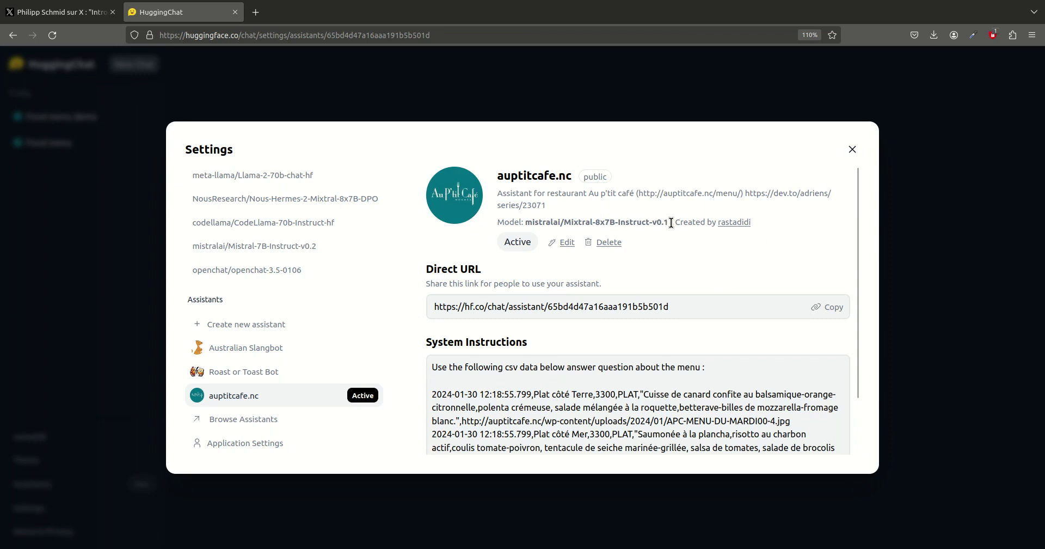
- Search the web in a new tab for the assistant's model, mistralai/Mixtral-8x7B-Instruct-v0.1, and review its Hugging Face model card
left_click_drag(668, 223, 523, 224)
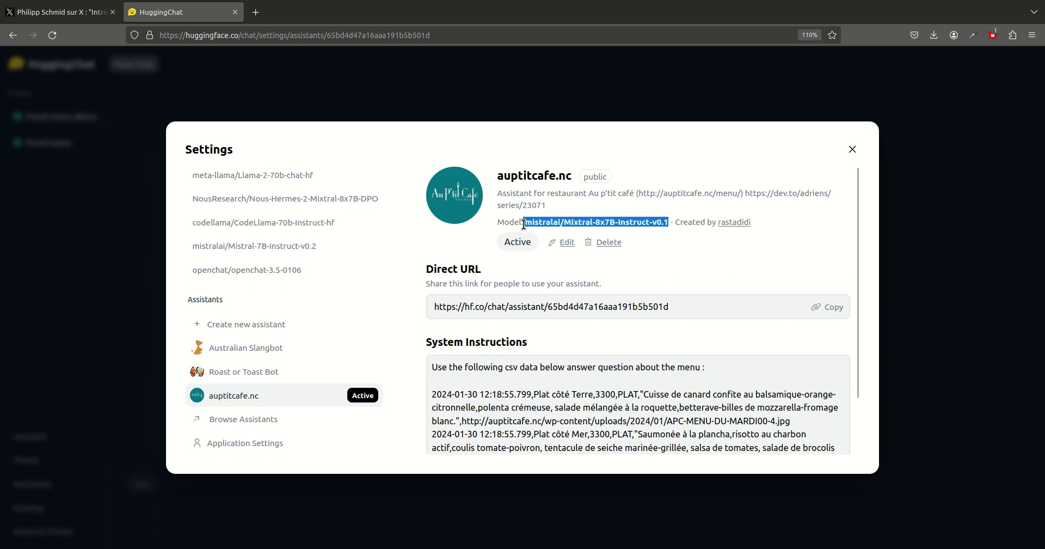
key("ctrl+c")
key("ctrl+t")
key("ctrl+v")
key("Return")
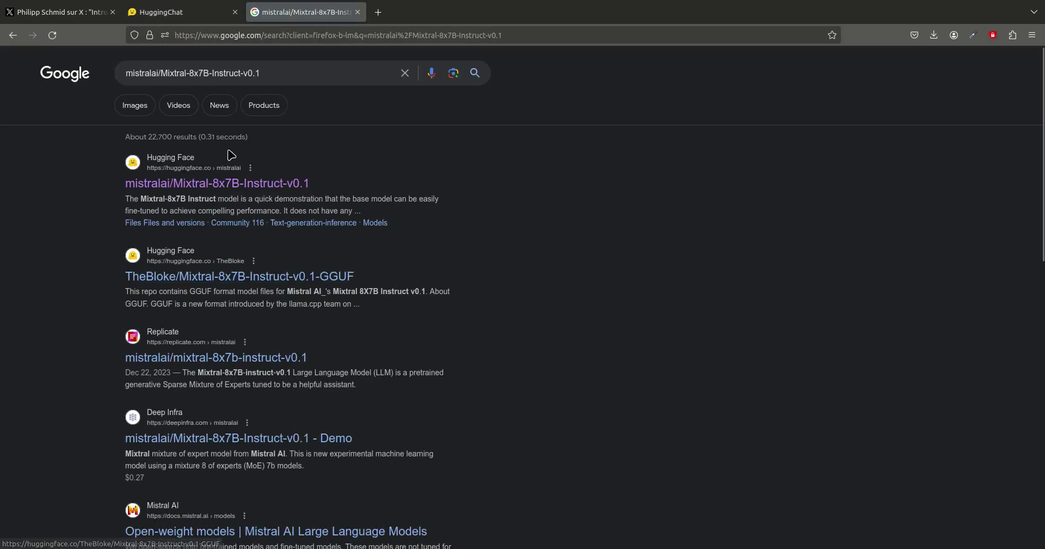
left_click(200, 184)
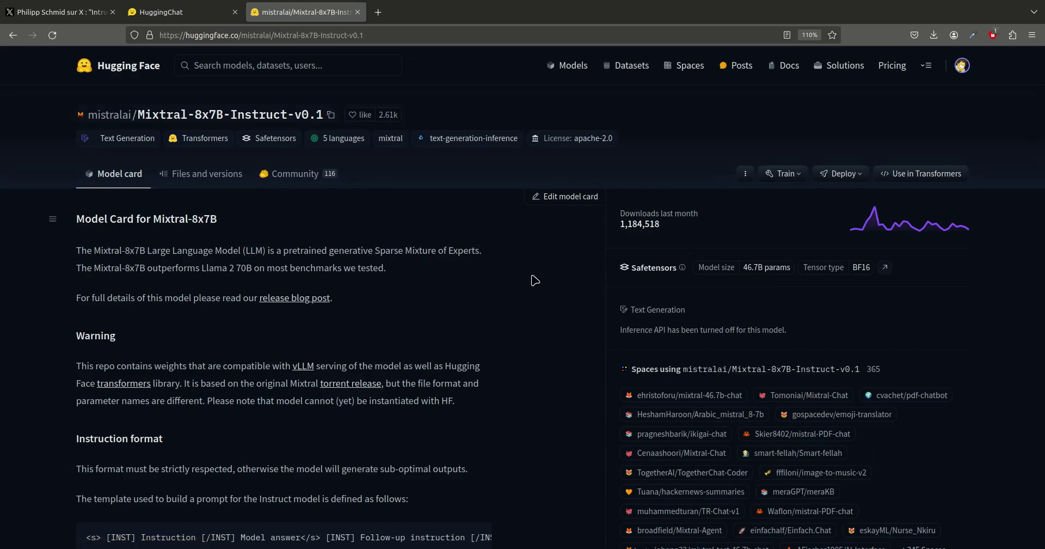
scroll(536, 281, "down", 8)
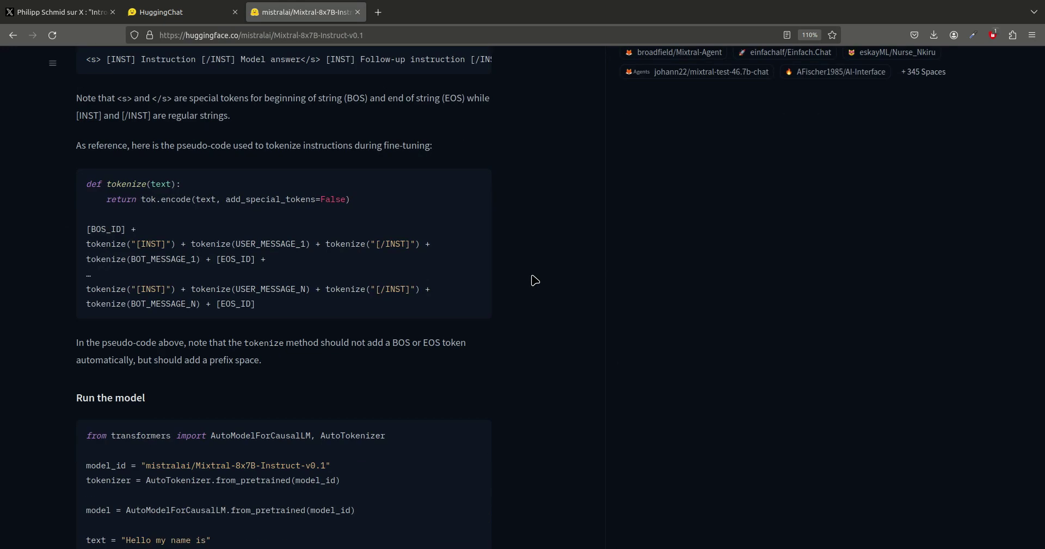
scroll(535, 281, "up", 8)
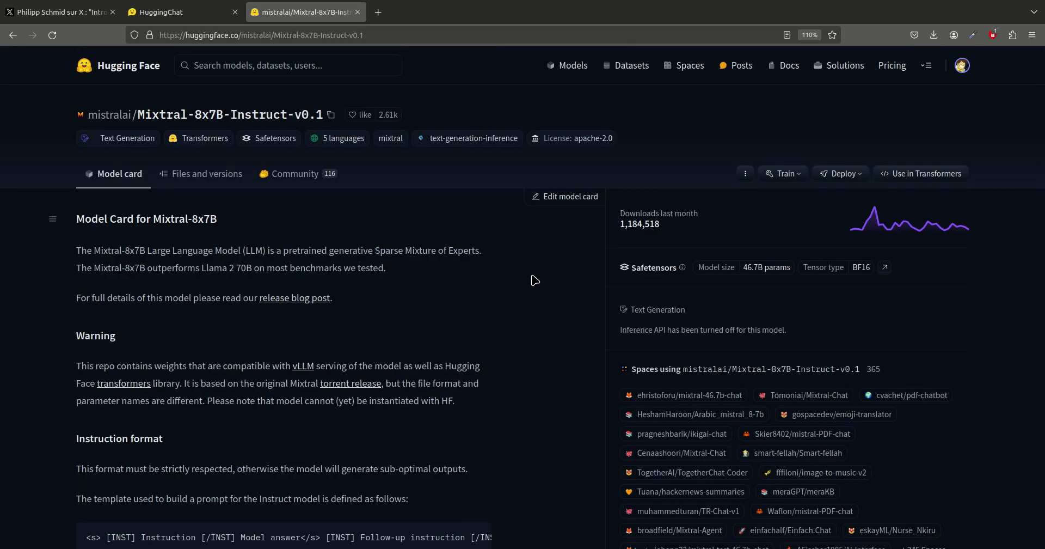
- Search the web for "mistral ai" in a new tab and open the Product page of the Mistral AI site
left_click(380, 16)
type("mistral ai")
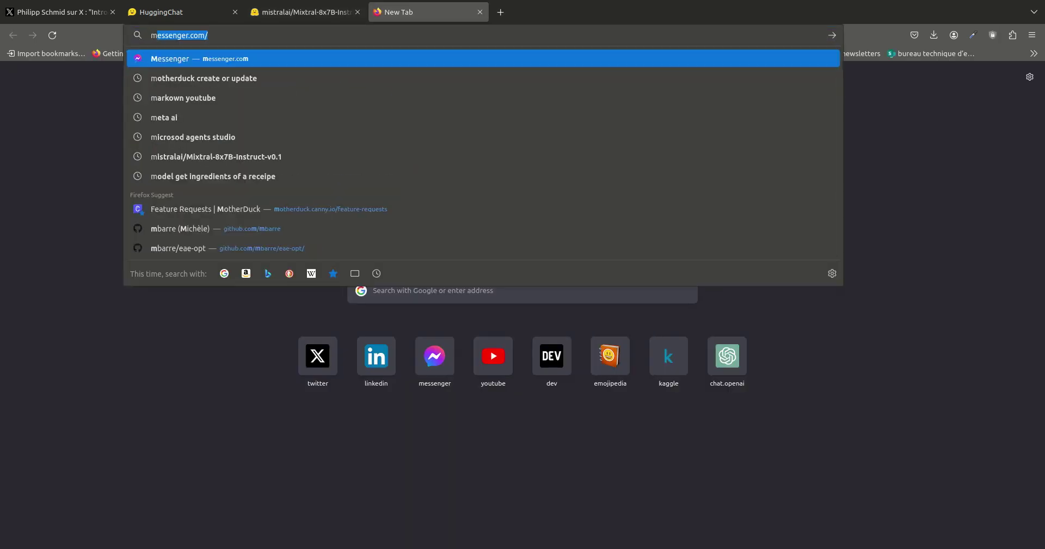
key("Return")
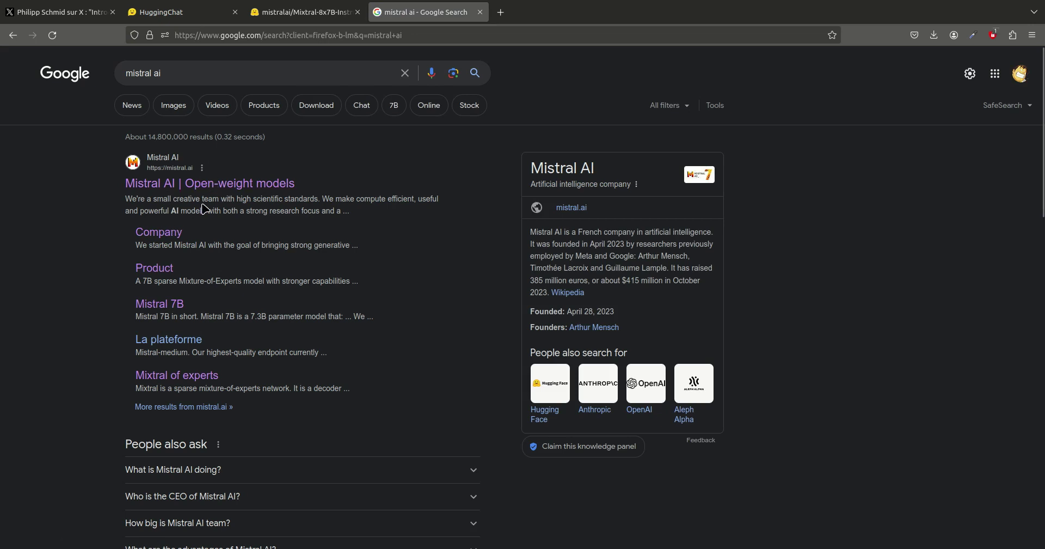
left_click(184, 184)
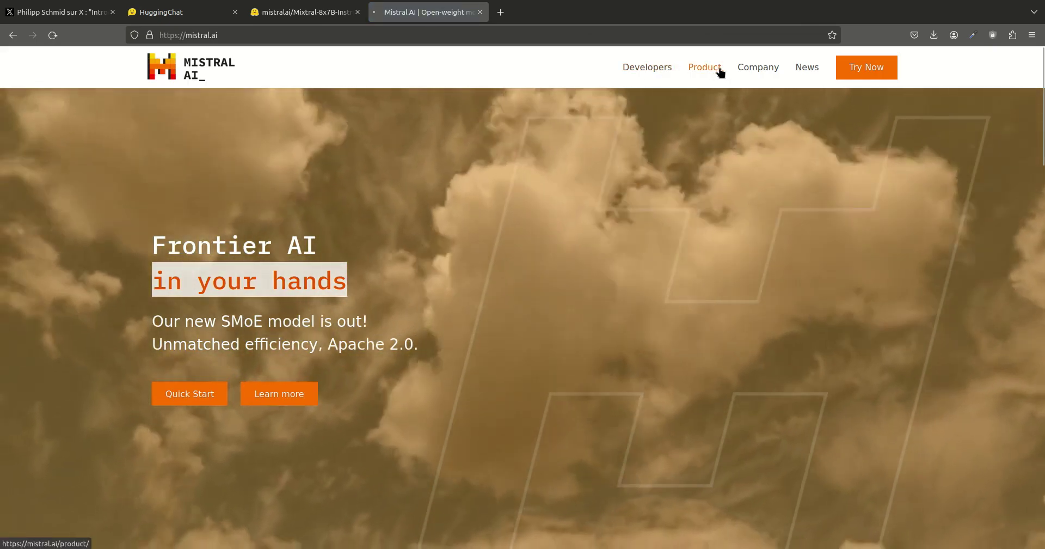
left_click(719, 69)
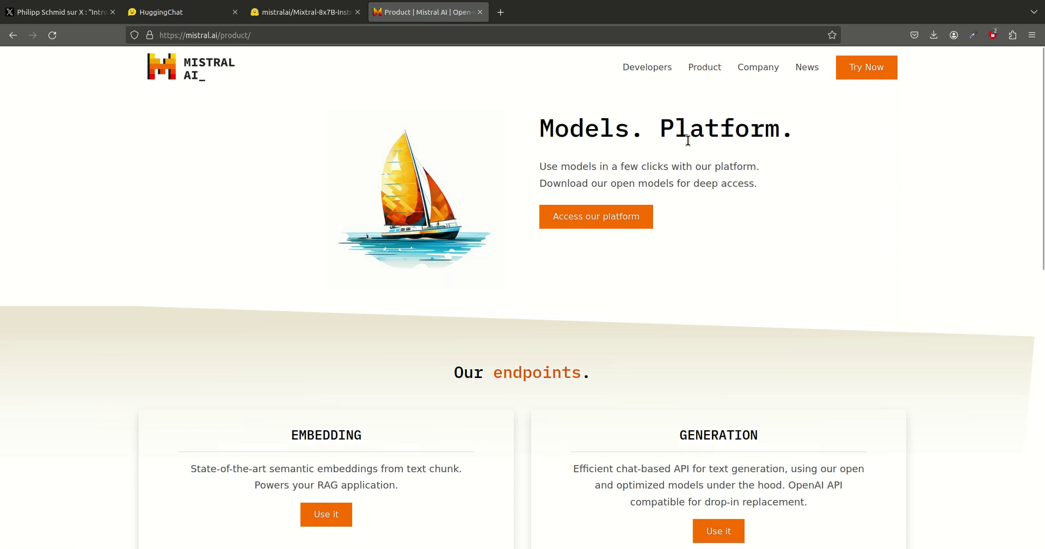
- Find Mixtral 8x7B on the product page, review its article's performance comparison, and close that tab
key("ctrl+f")
type("mixtra")
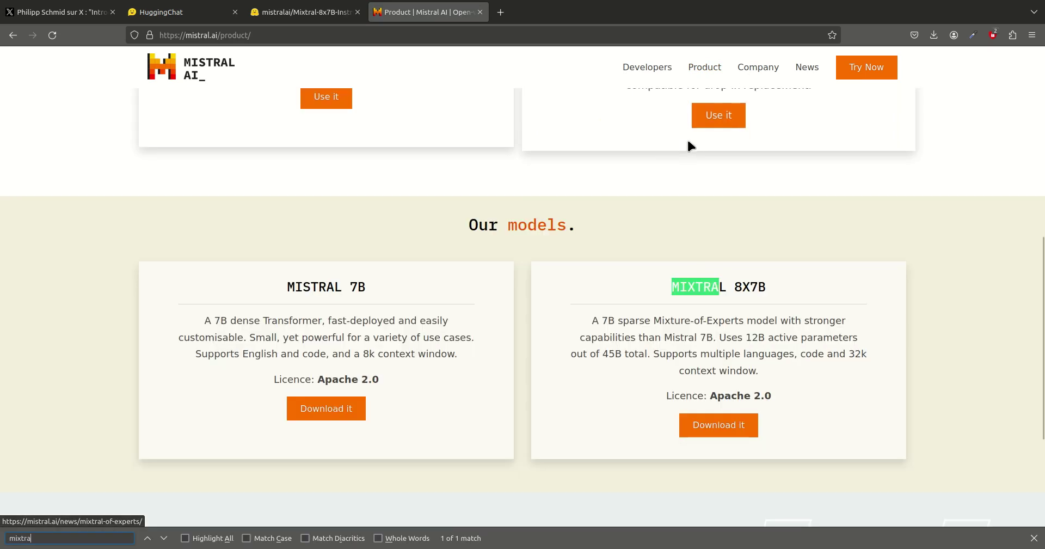
left_click(718, 287)
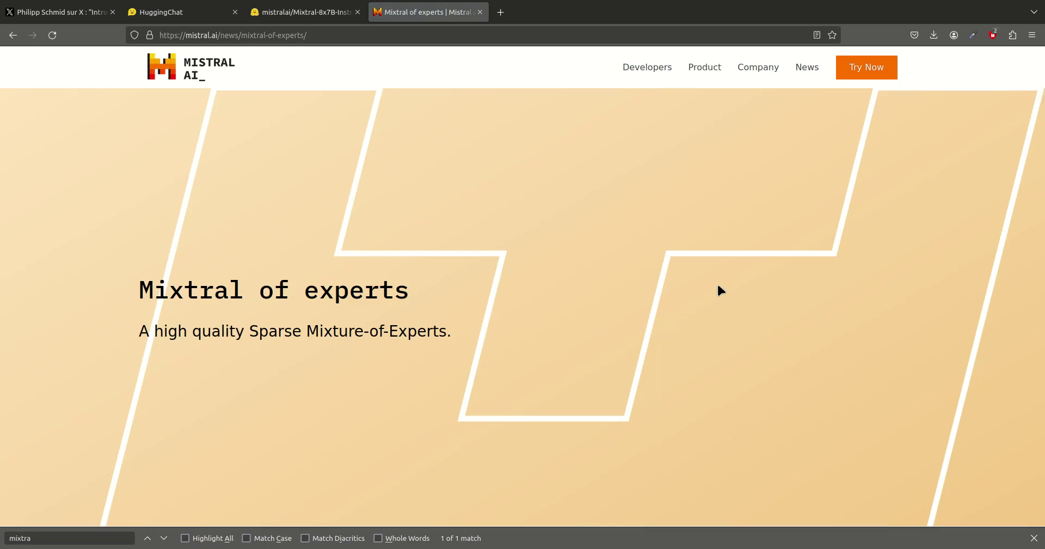
scroll(653, 292, "down", 20)
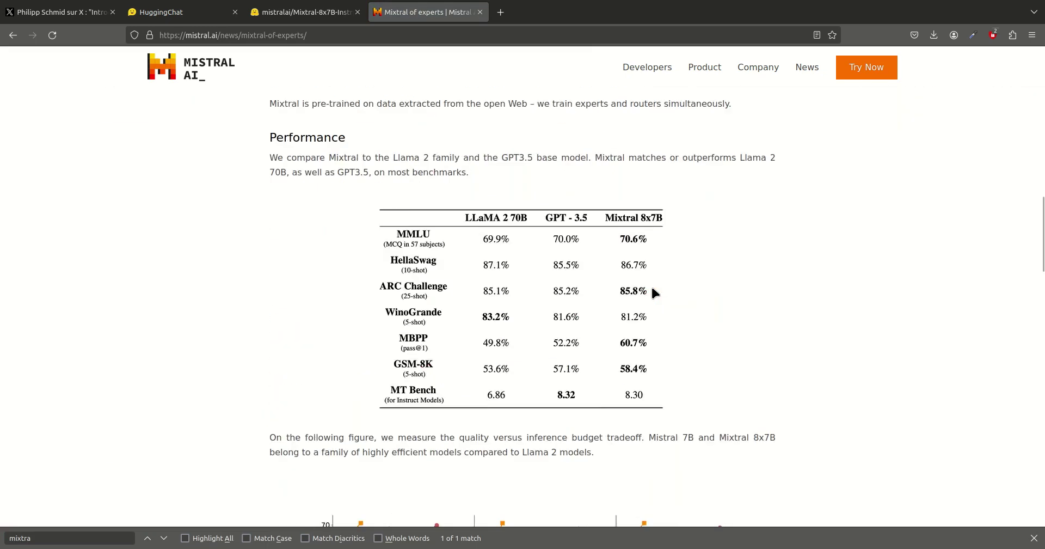
scroll(652, 288, "up", 12)
key("ctrl+w")
- Open the Ollama model library at ollama.ai/library in a new tab
key("ctrl+t")
type("ollama.ai/")
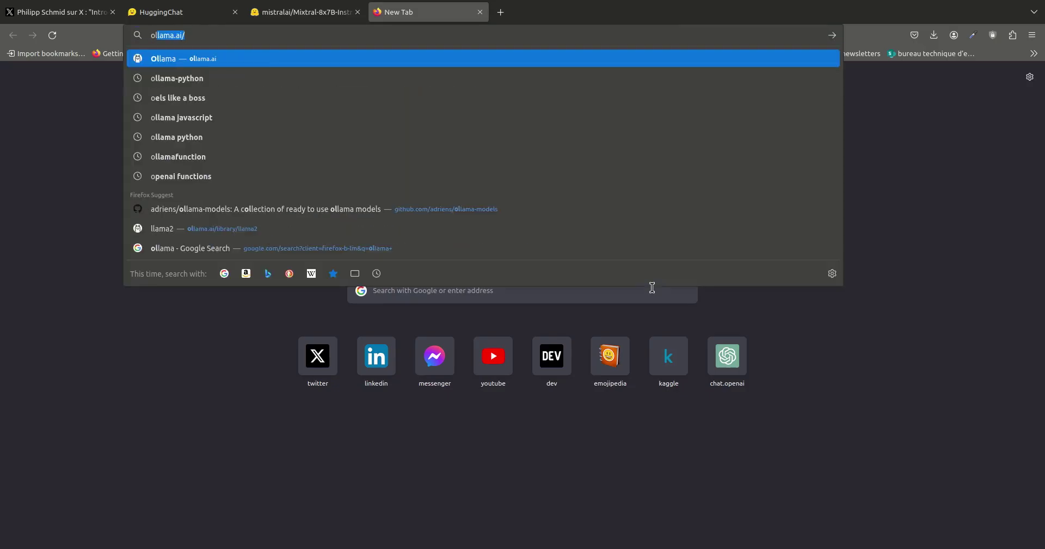
type("library")
key("Return")
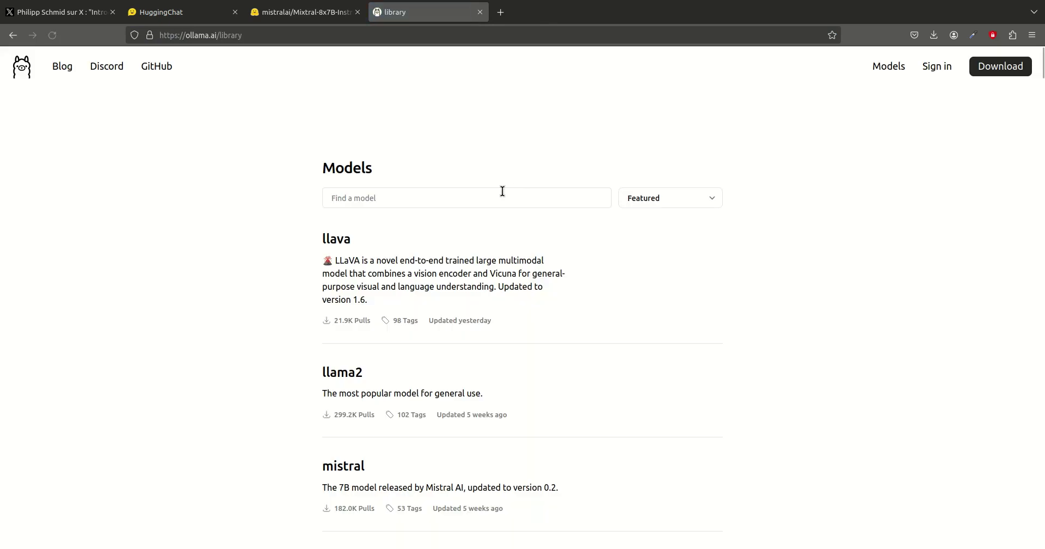
- Search the model library for mixtral and open the mixtral model page
left_click(444, 197)
type("mo")
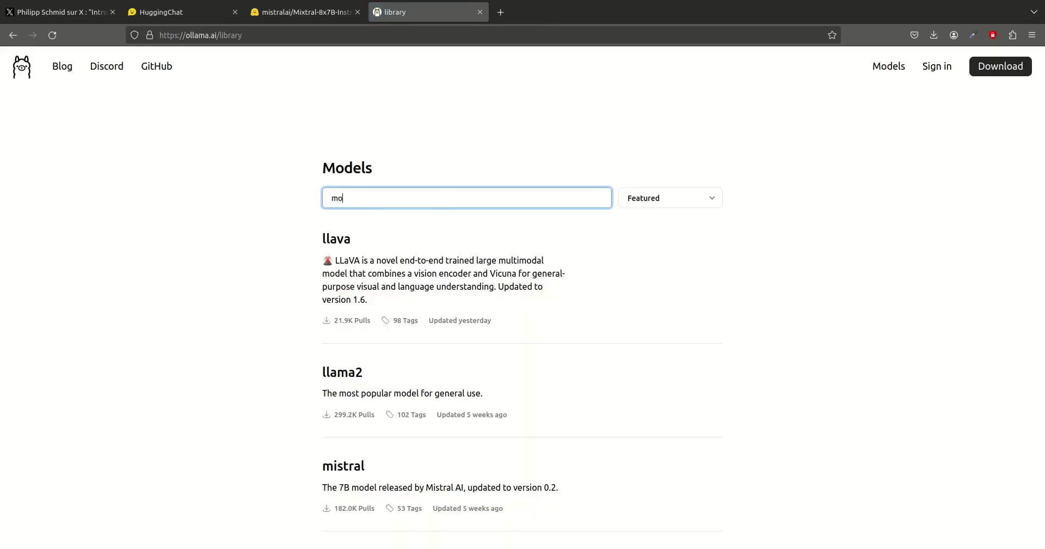
type("xtral")
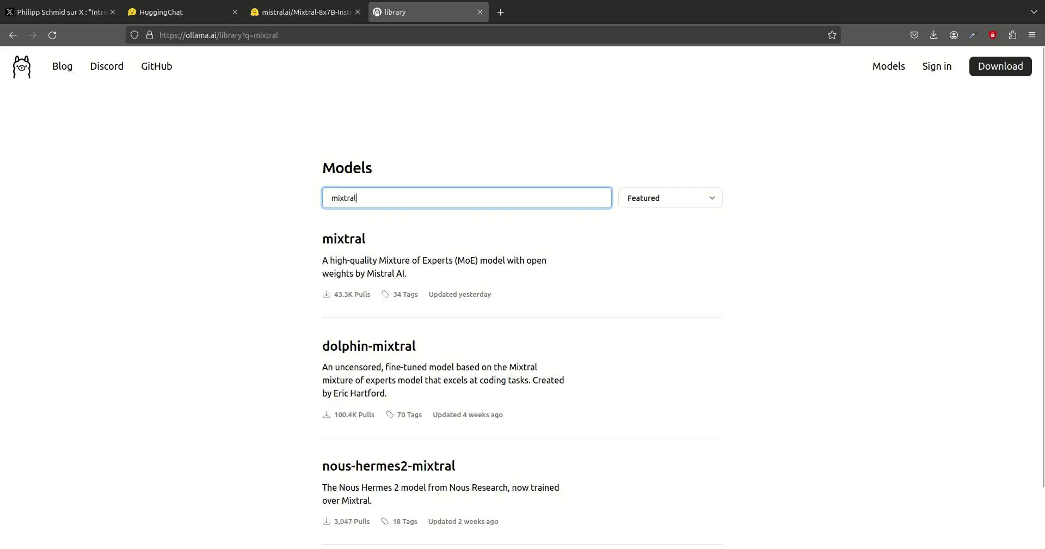
left_click(347, 240)
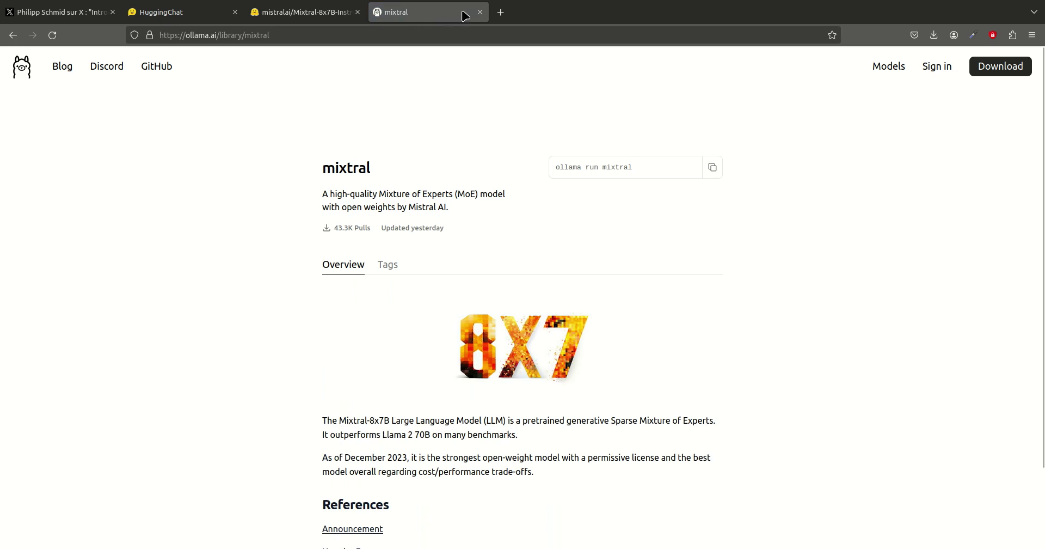
- Close the Ollama and Hugging Face model tabs and examine the auptitcafe.nc assistant's System Instructions
left_click(479, 12)
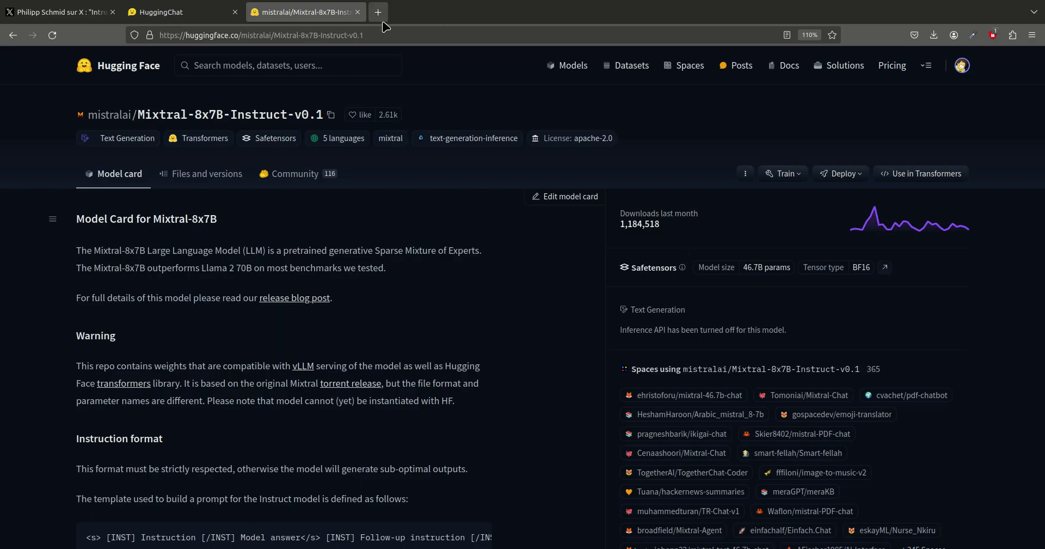
left_click(357, 12)
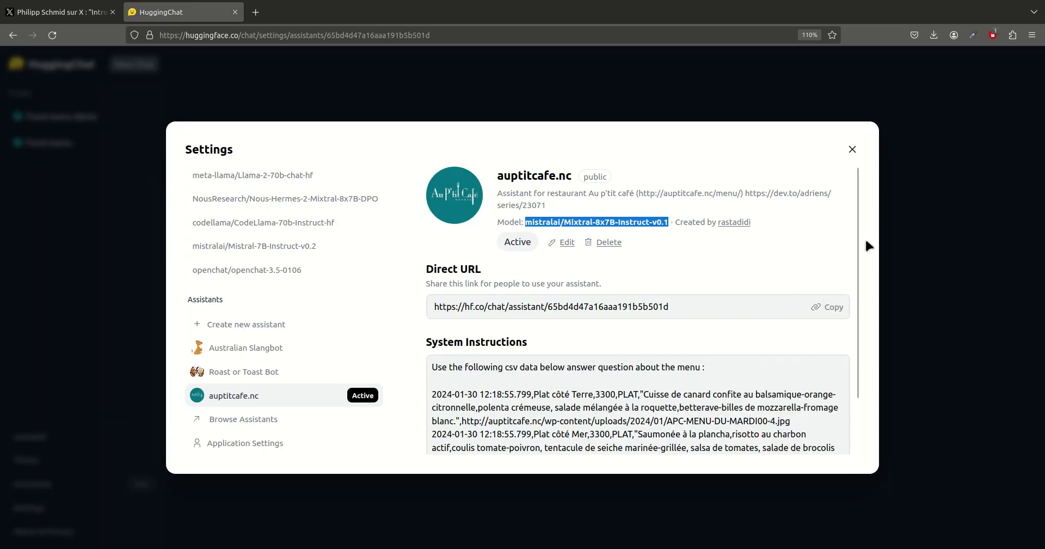
left_click_drag(858, 240, 853, 299)
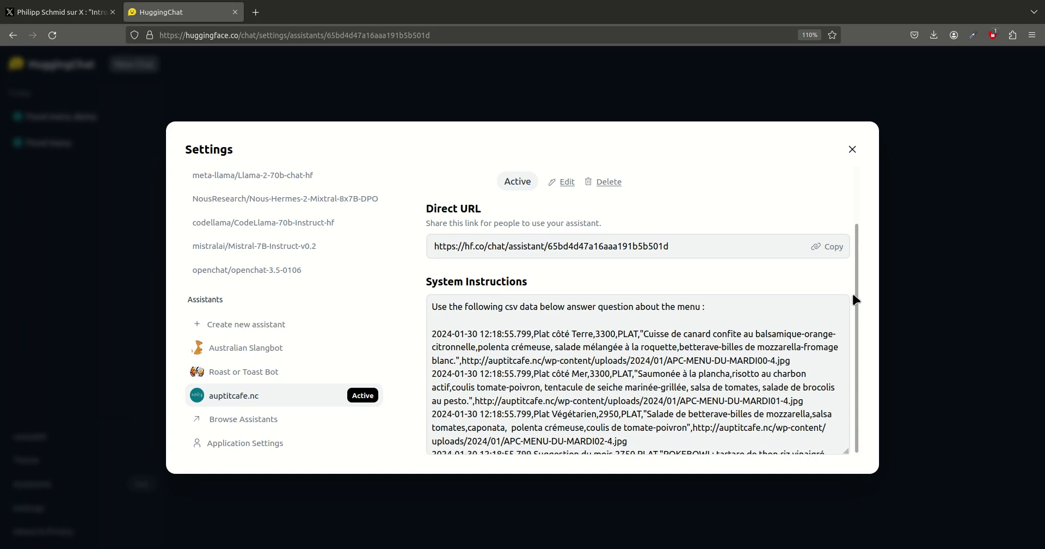
- Open the workflow runs of the auptitcafe-data GitHub repository in a new tab
key("ctrl+t")
type("aupt")
key("Down")
key("Down")
key("Down")
key("Down")
key("Down")
key("Down")
key("Down")
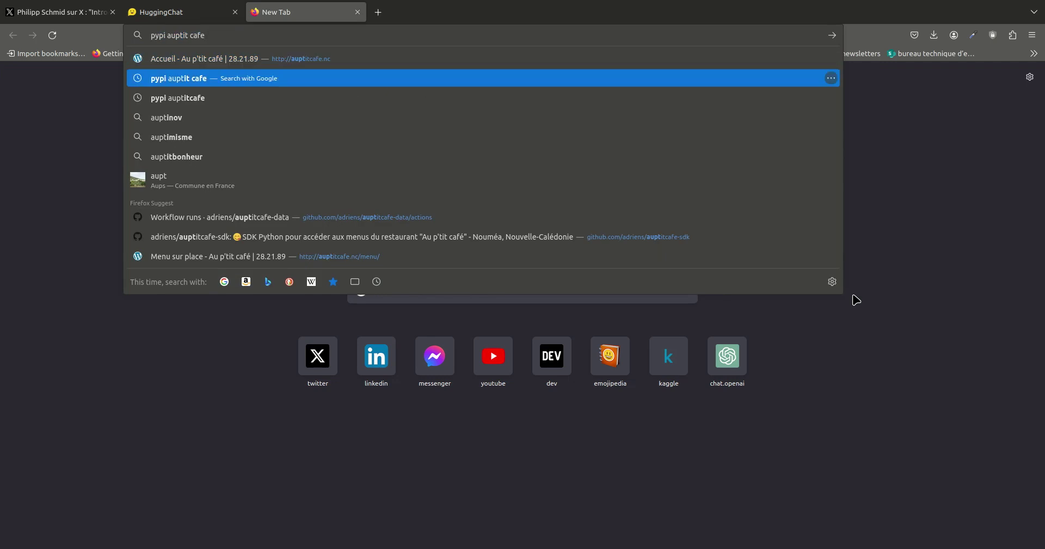
key("Return")
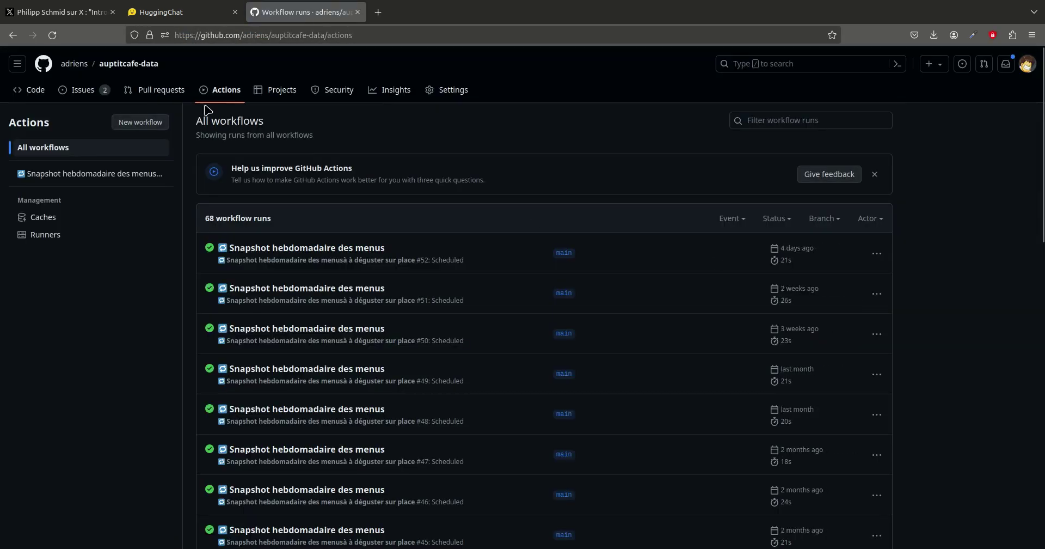
- Open the current_menus_headers.csv file in the data folder of the auptitcafe-data repository
left_click(134, 66)
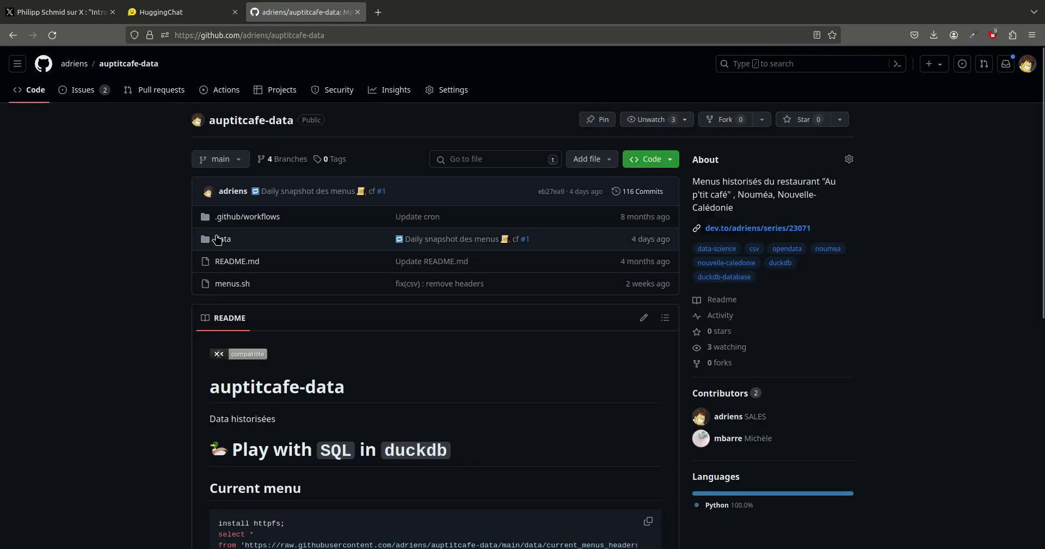
left_click(221, 240)
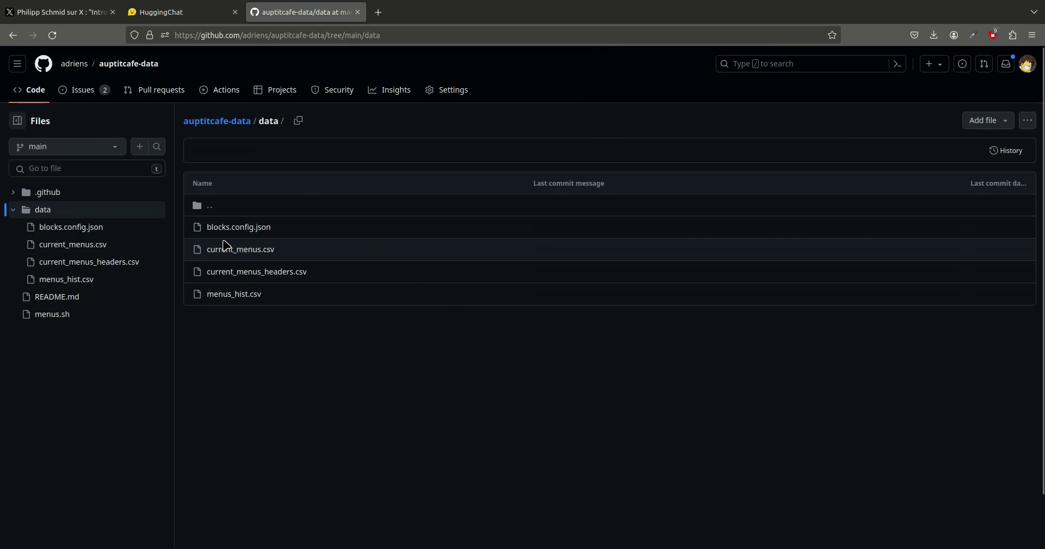
left_click(287, 277)
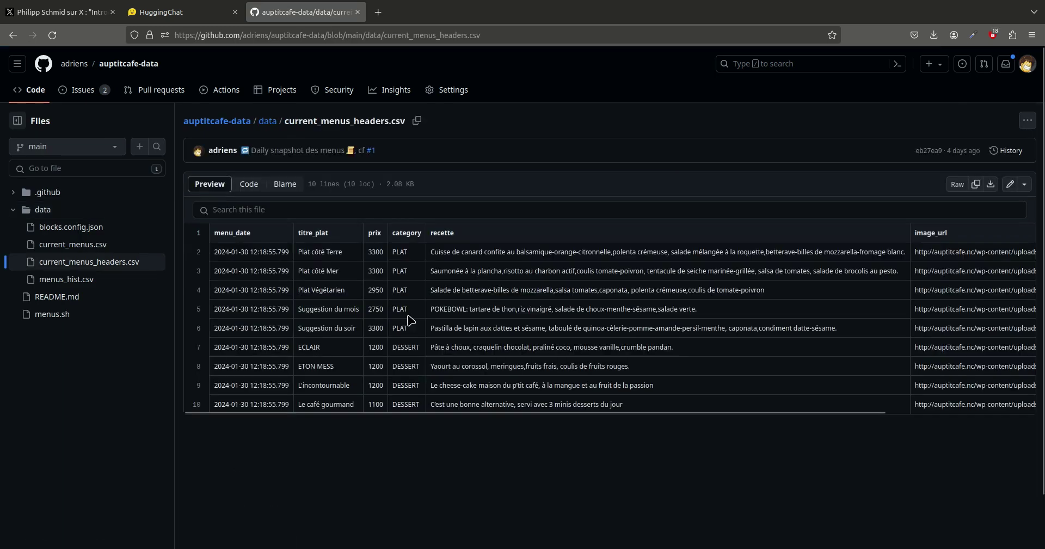
- Open the DEV Community site, dev.to, in a new tab
key("ctrl+t")
type("dev")
key("Return")
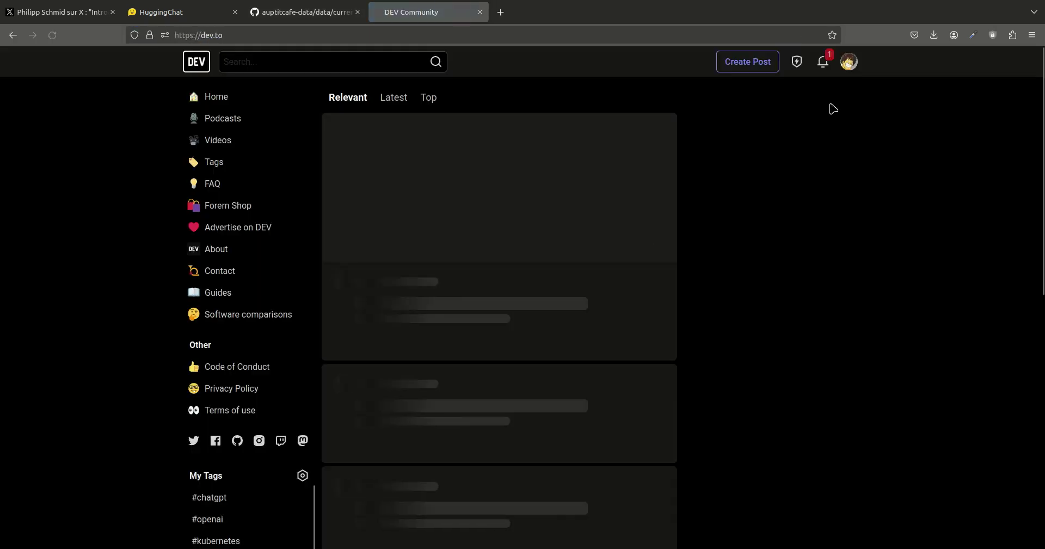
- From the DEV dashboard's series list, search for "caf" and open the Au p'tit café series
left_click(849, 61)
left_click(784, 129)
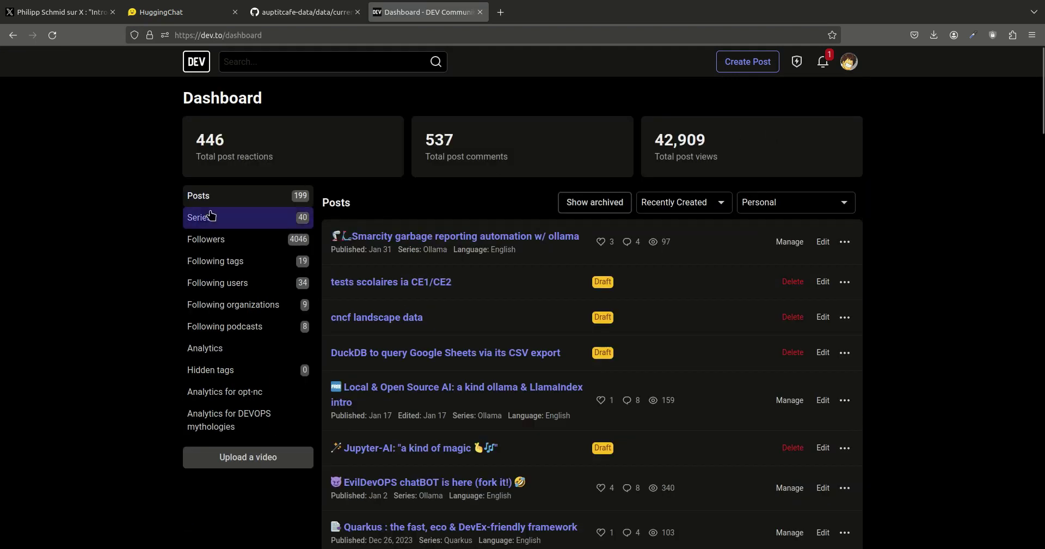
left_click(208, 218)
key("ctrl+f")
type("caf")
left_click(445, 292)
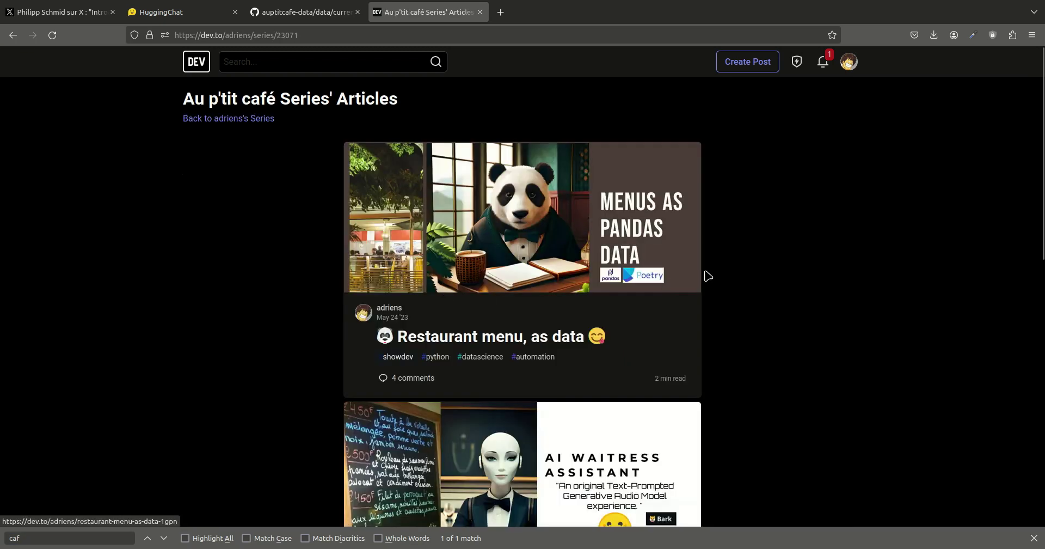
- Look through the articles of the Au p'tit café series and dismiss the page search
scroll(731, 272, "down", 5)
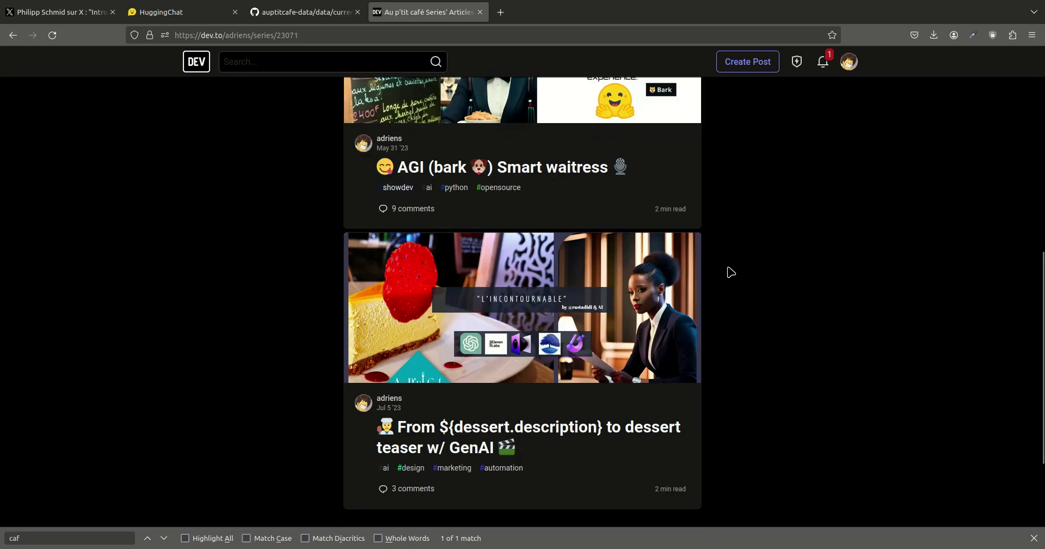
scroll(730, 272, "down", 3)
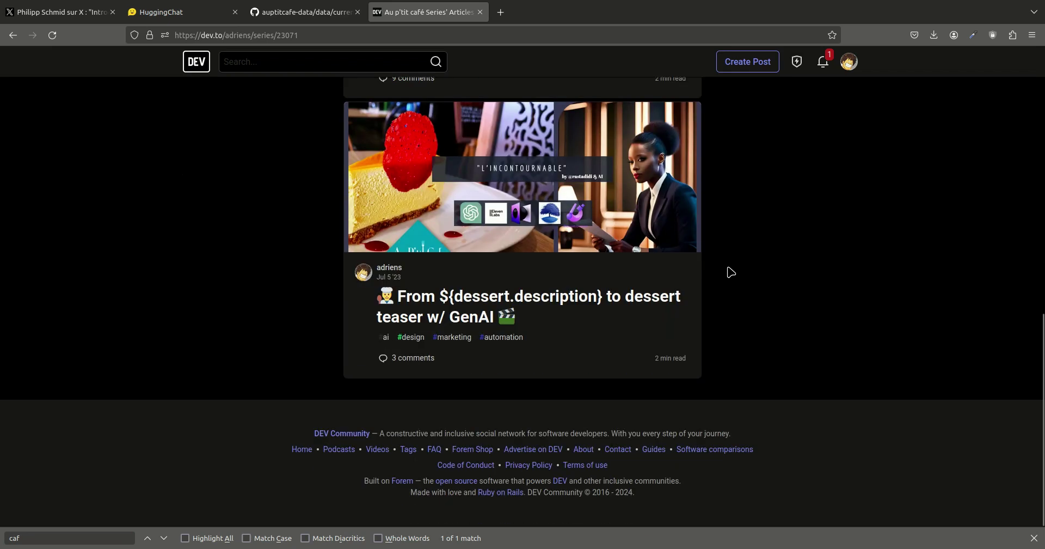
scroll(730, 272, "up", 5)
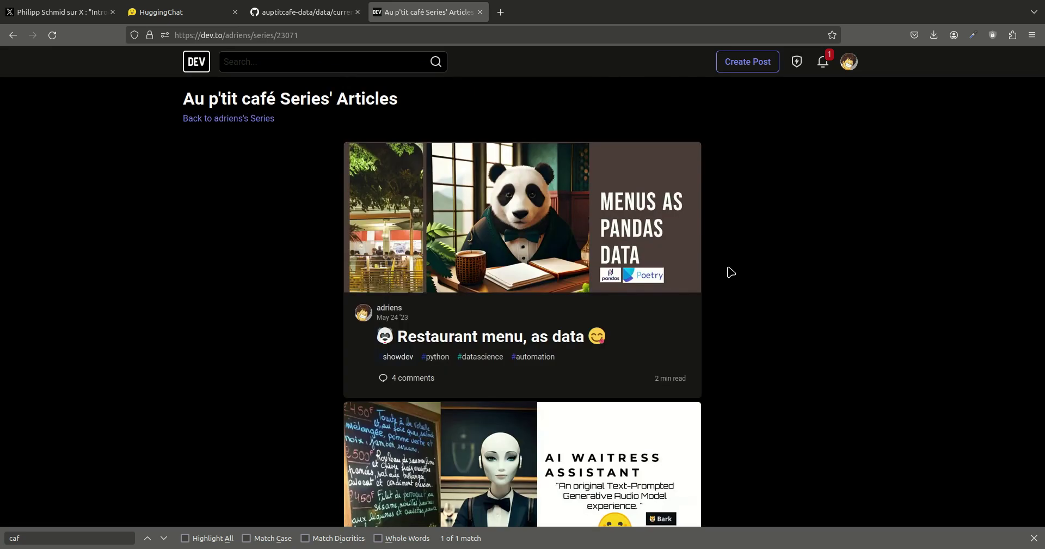
left_click(1034, 538)
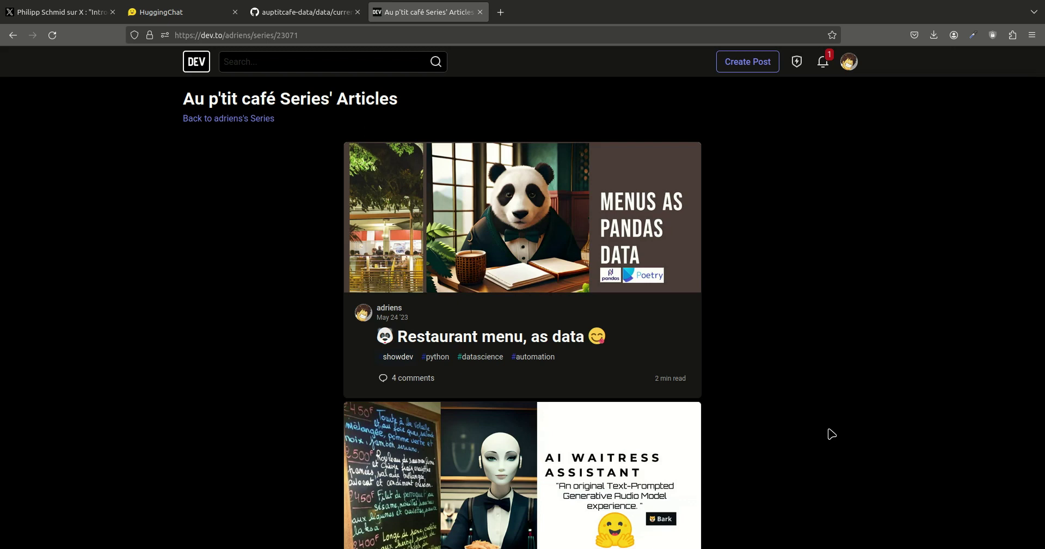
- Open auptitcafe.nc in a new tab and close the DEV series tab
key("ctrl+t")
type("auptitcafe.nc/")
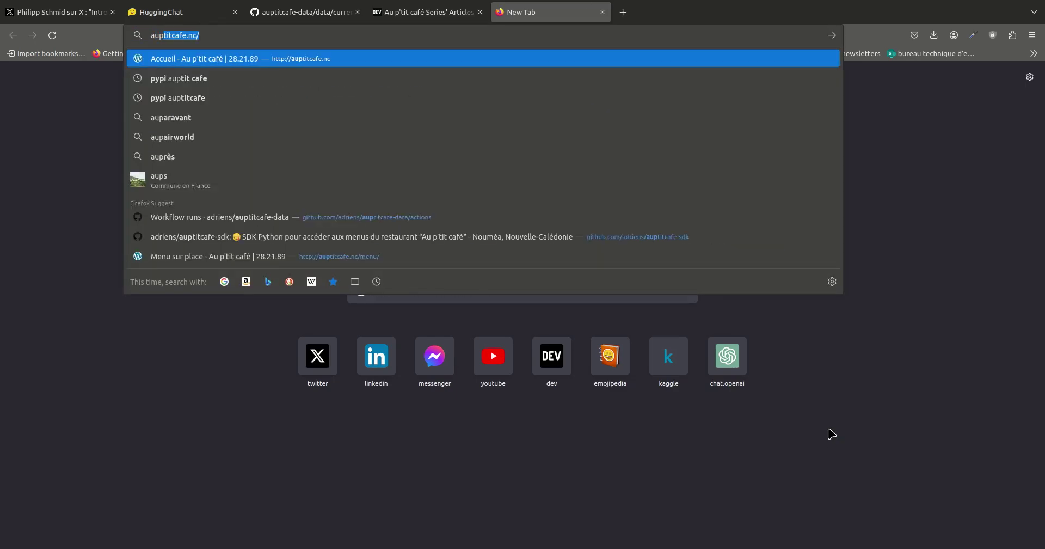
key("Return")
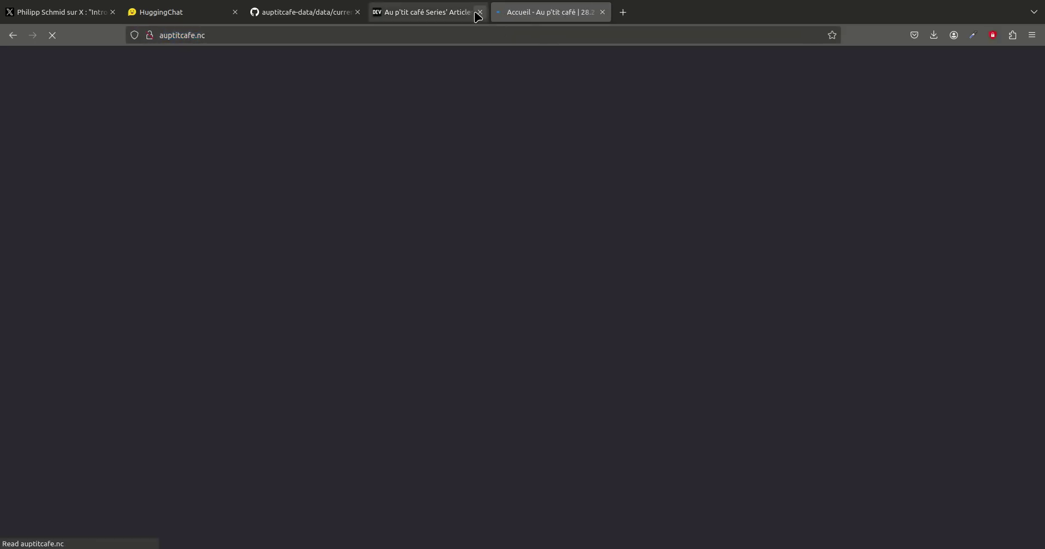
left_click(480, 12)
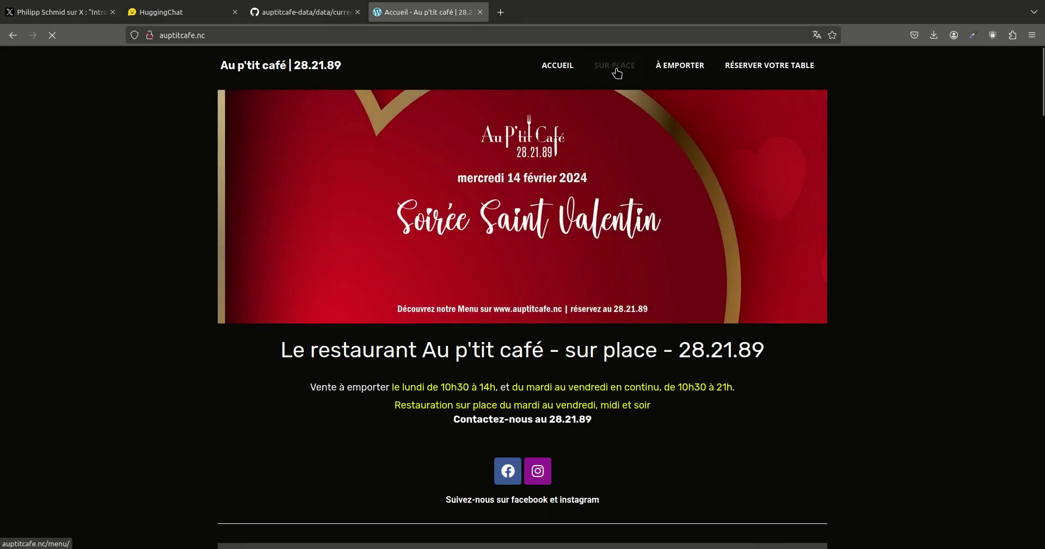
- Examine the restaurant's on-site menu (Sur place) on auptitcafe.nc and close the site's tab
left_click(617, 66)
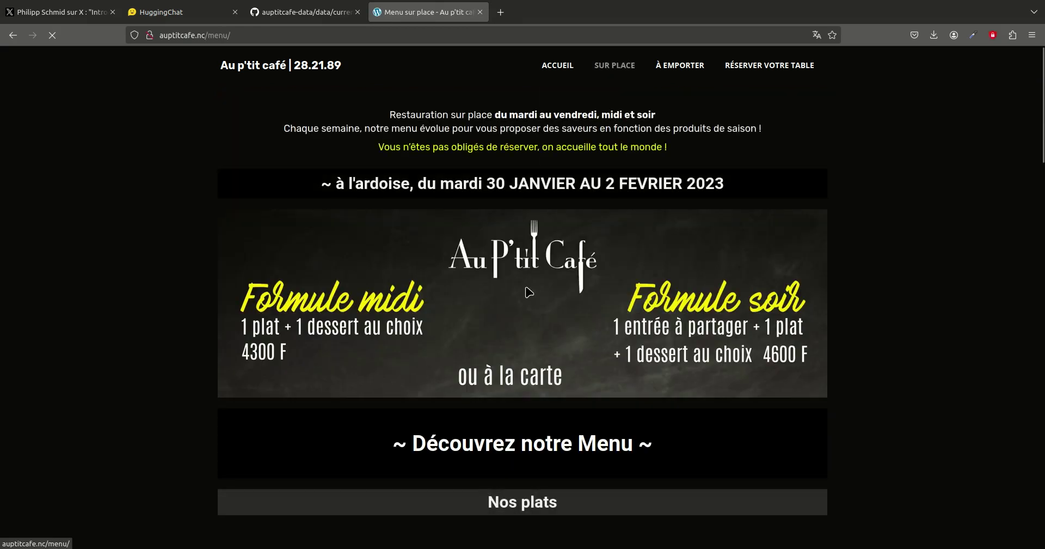
scroll(477, 447, "down", 8)
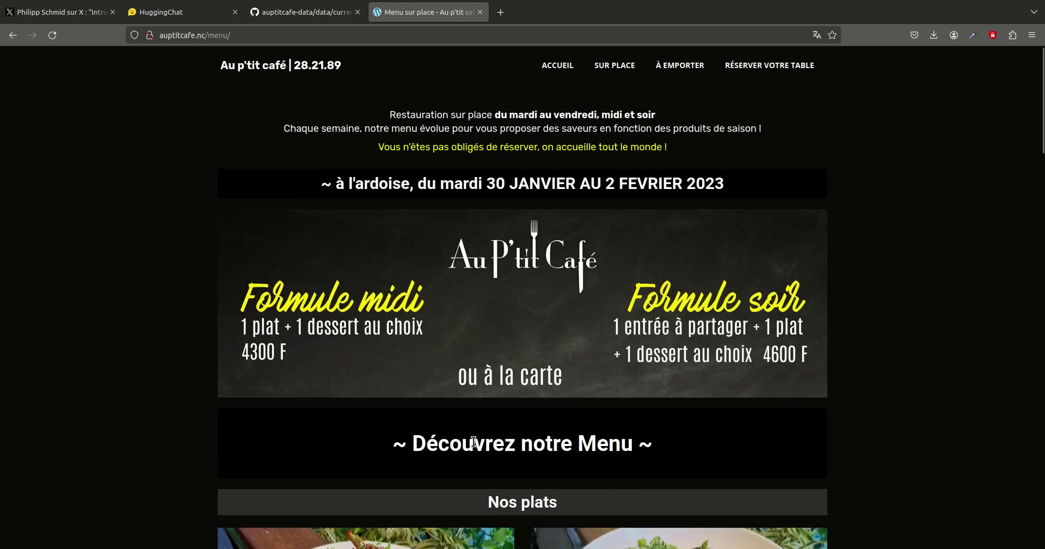
scroll(473, 446, "down", 10)
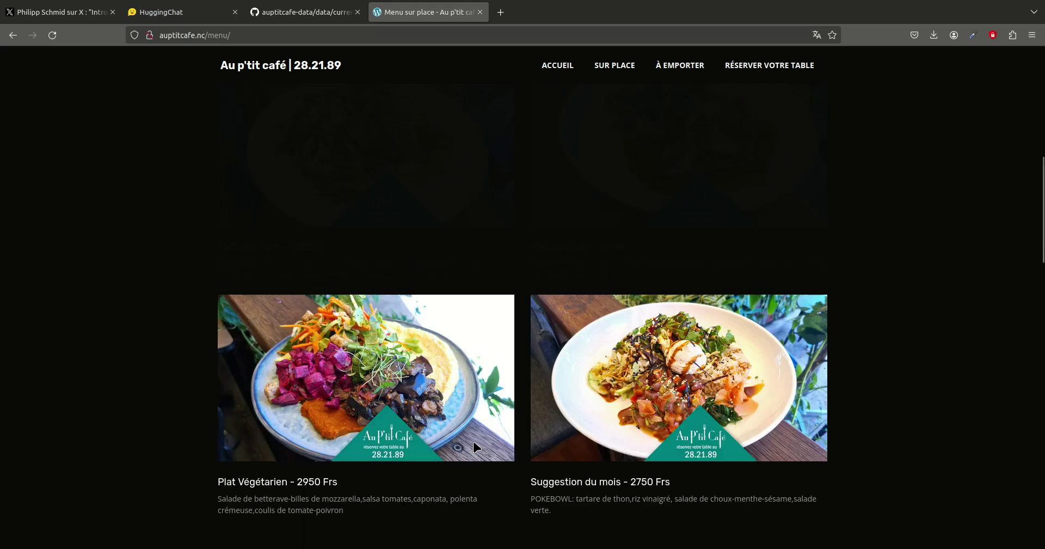
scroll(473, 447, "up", 15)
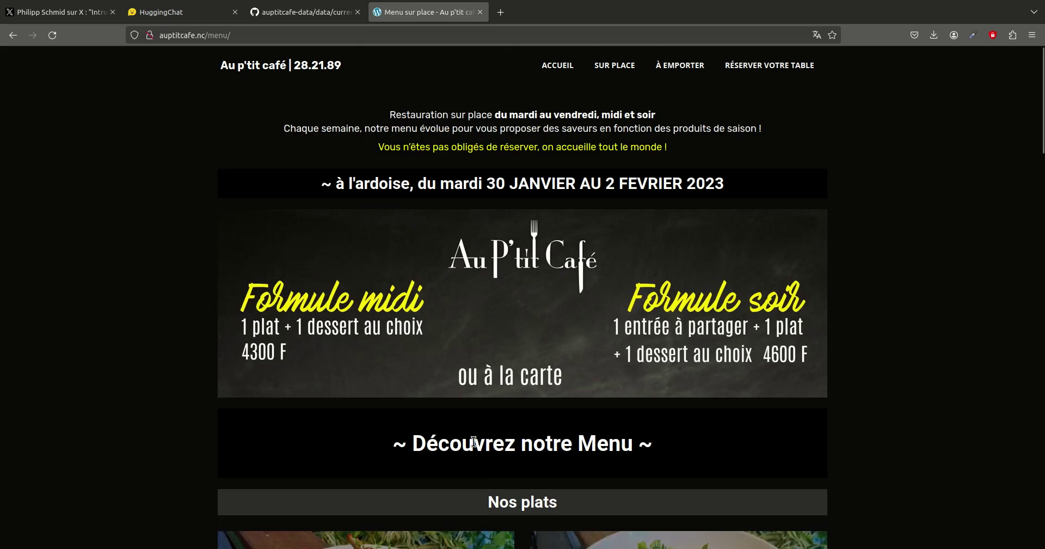
key("ctrl+w")
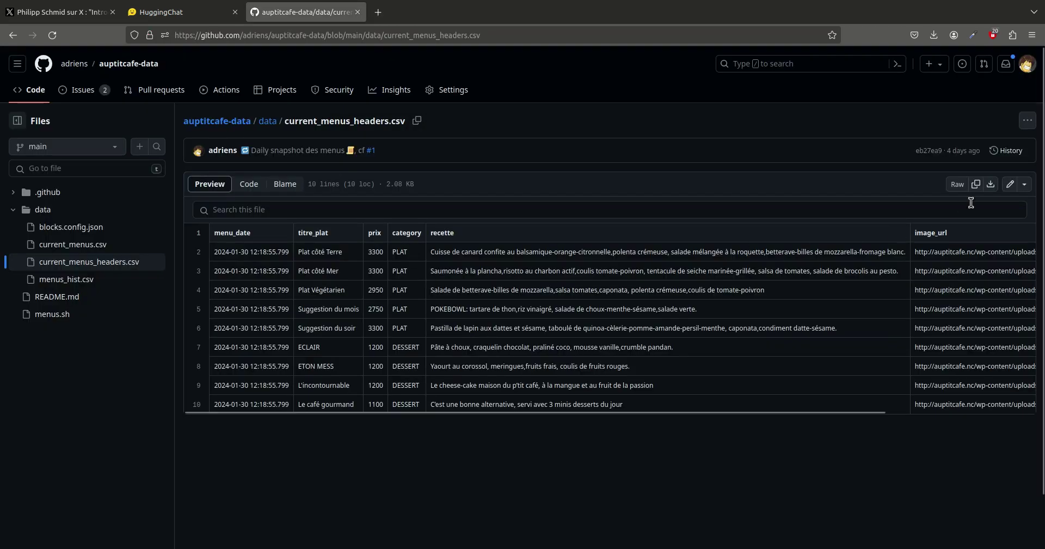
- Open current_menus_headers.csv for editing, select all its raw CSV text, and close the GitHub tab
left_click(1010, 185)
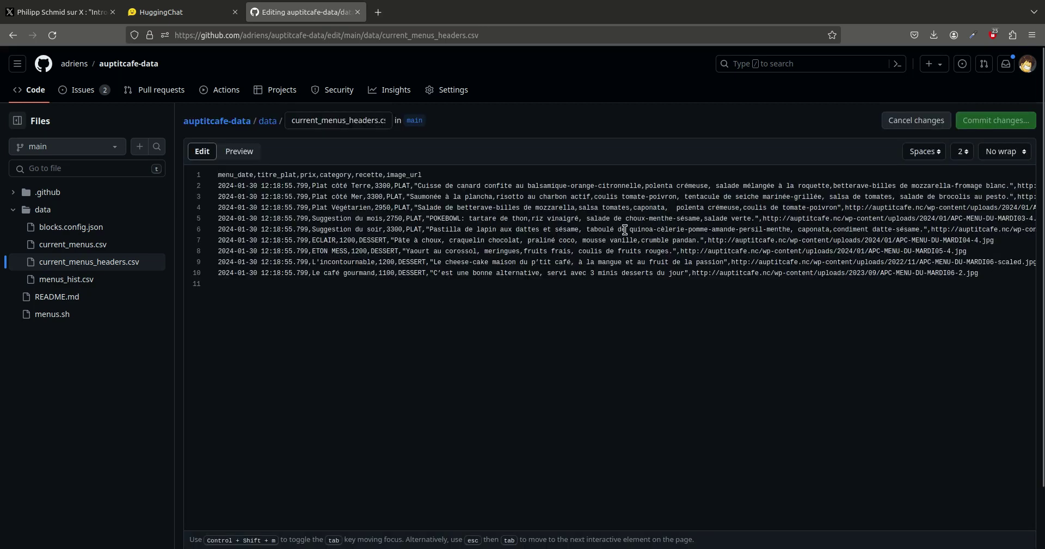
key("ctrl+a")
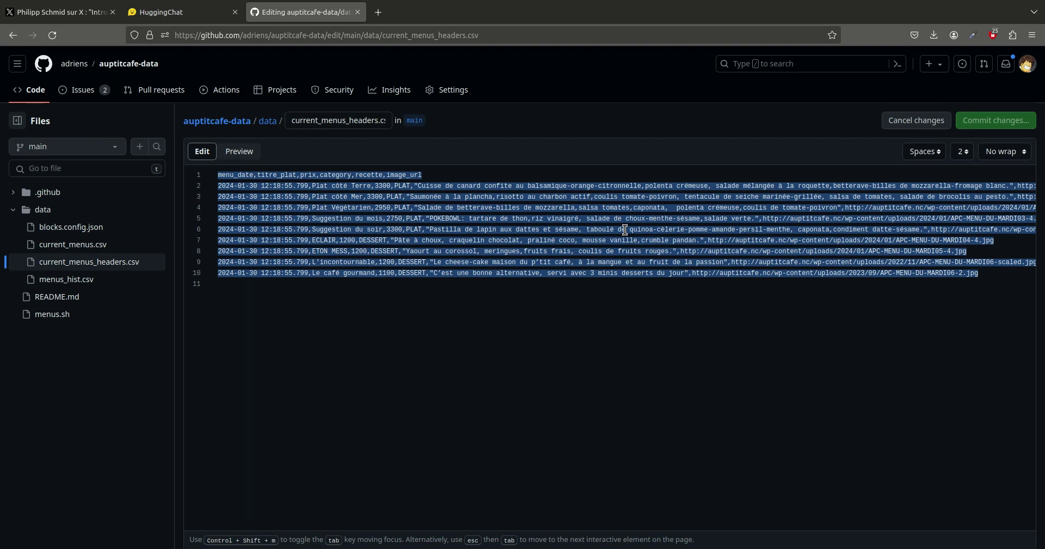
key("ctrl+w")
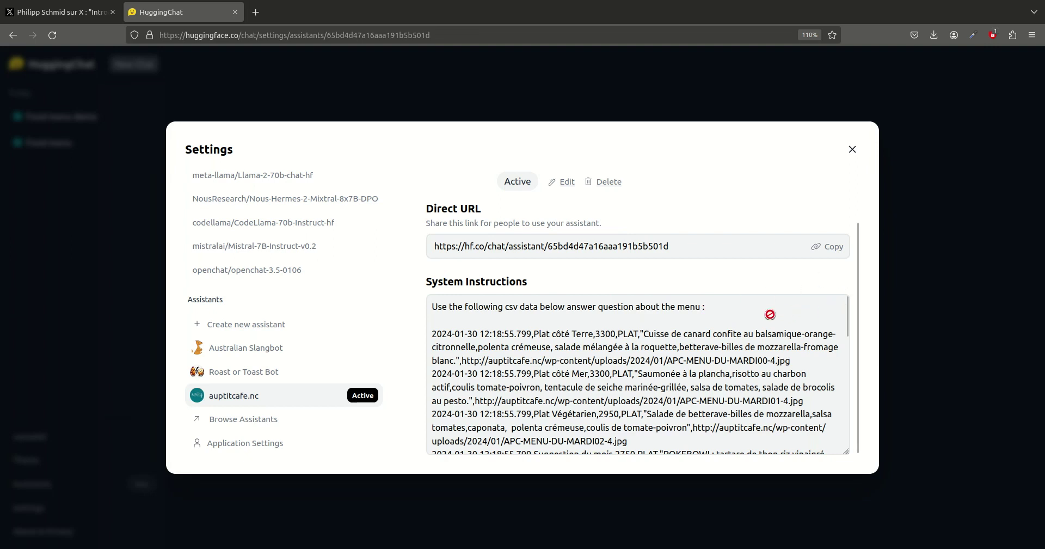
- Examine the assistant's System Instructions from the opening CSV prompt down to the reply-language and XPF currency rules
left_click_drag(707, 307, 426, 307)
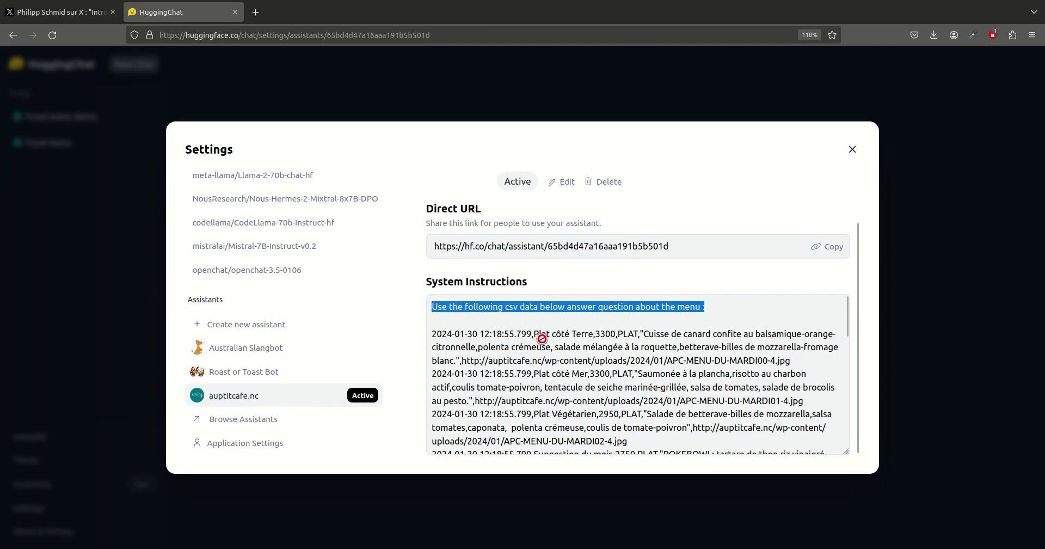
left_click(713, 327)
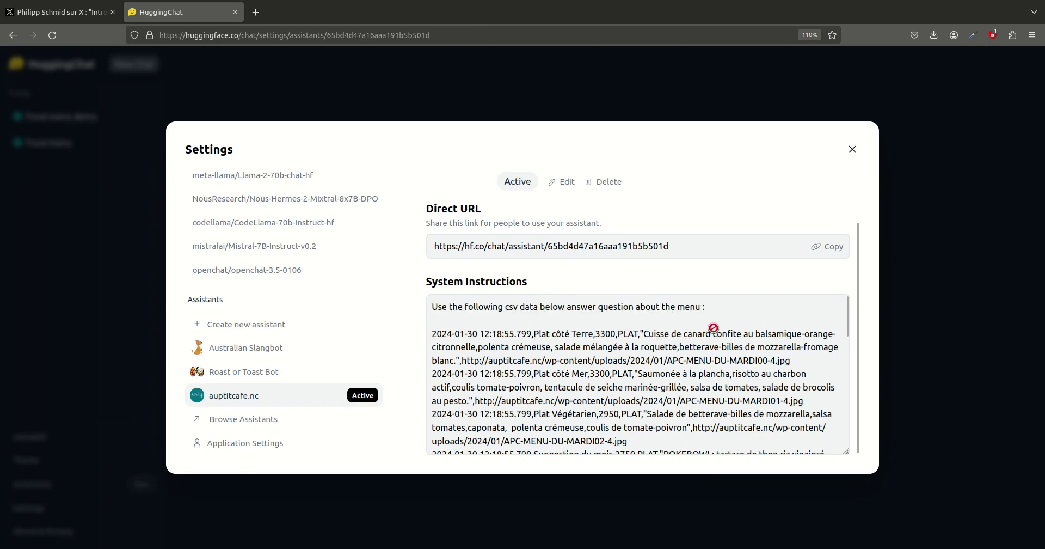
left_click_drag(848, 313, 845, 428)
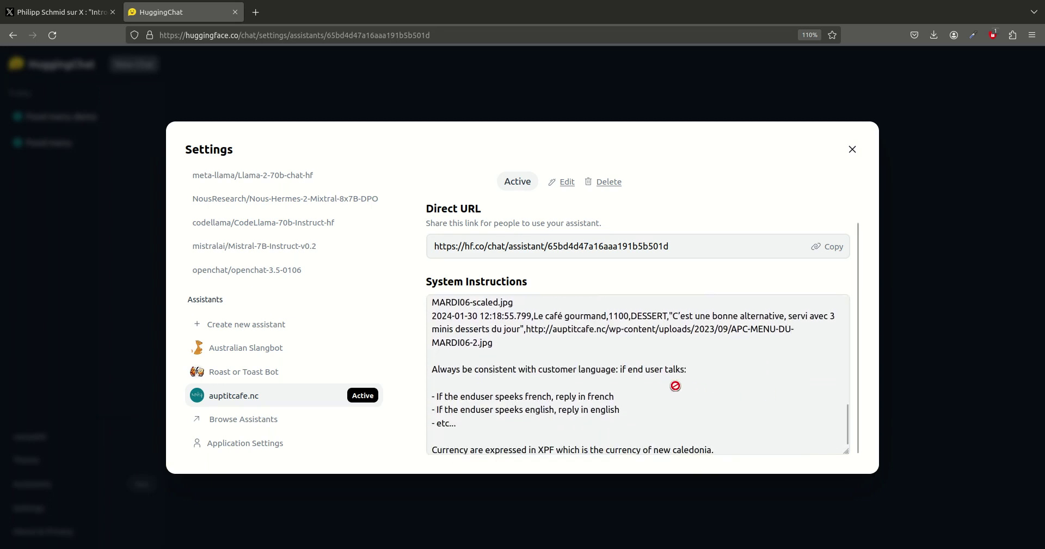
left_click_drag(846, 417, 846, 424)
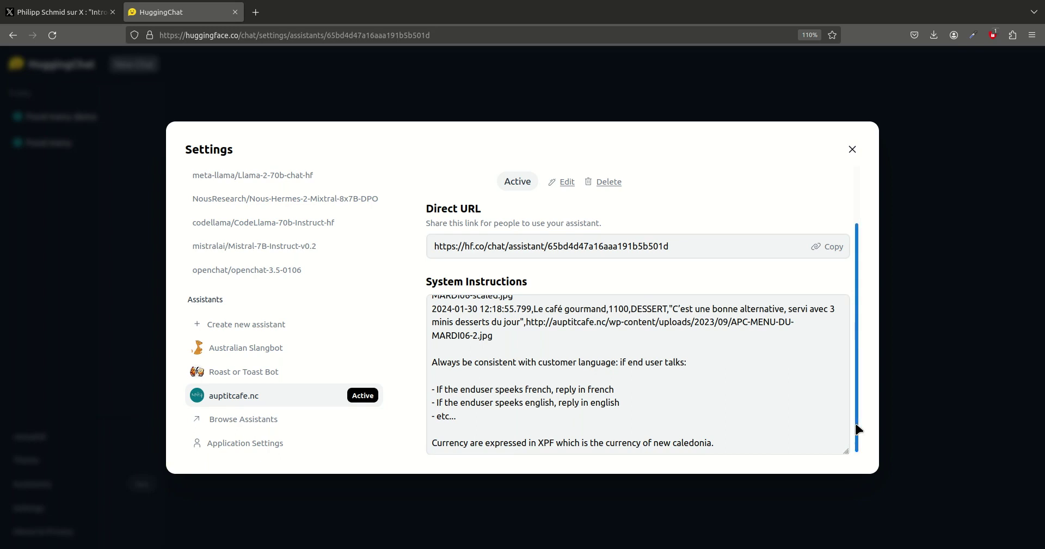
scroll(854, 420, "up", 2)
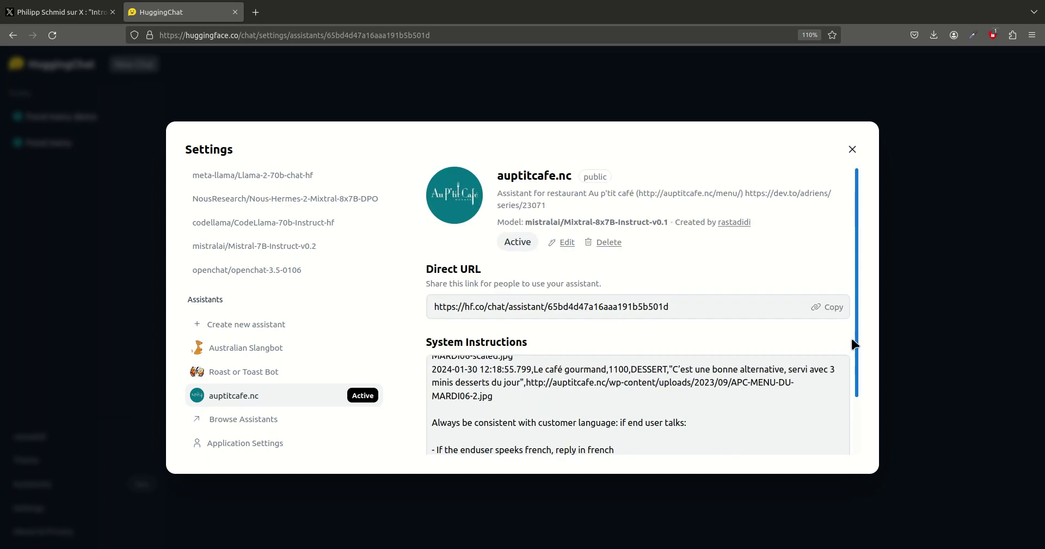
- Close and reopen the auptitcafe.nc assistant's settings, and open the assistant for editing
left_click(851, 150)
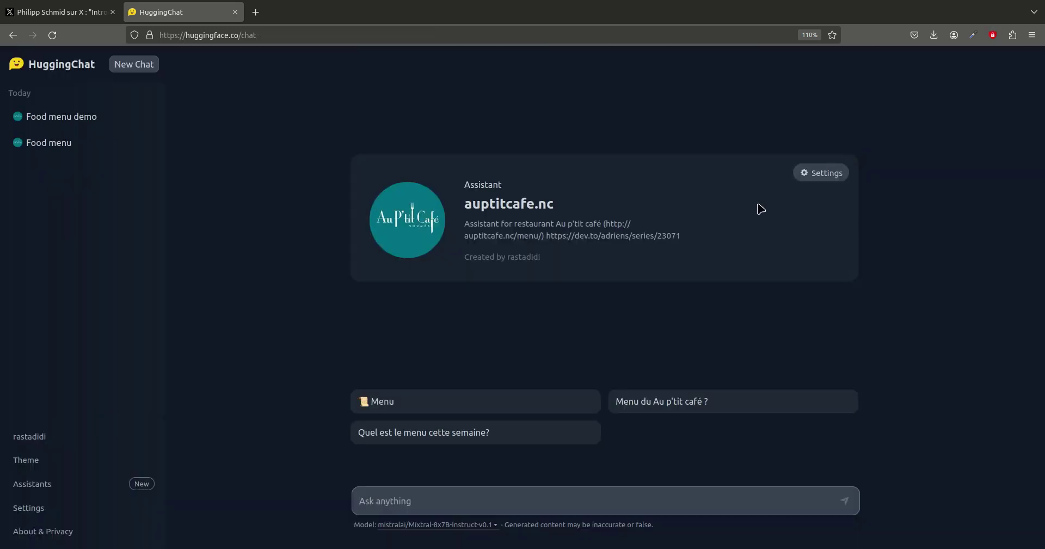
left_click(822, 172)
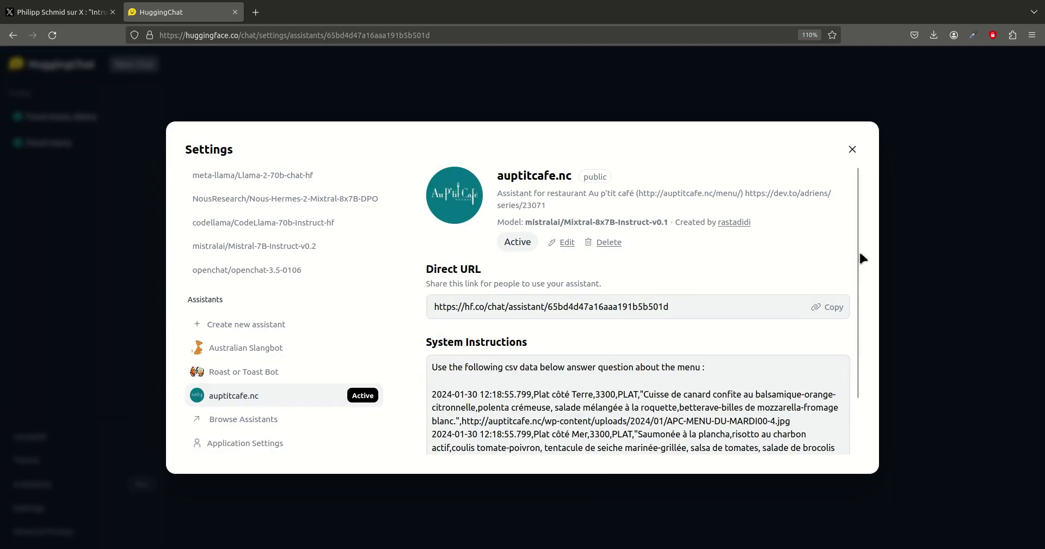
scroll(851, 351, "down", 2)
scroll(851, 357, "up", 2)
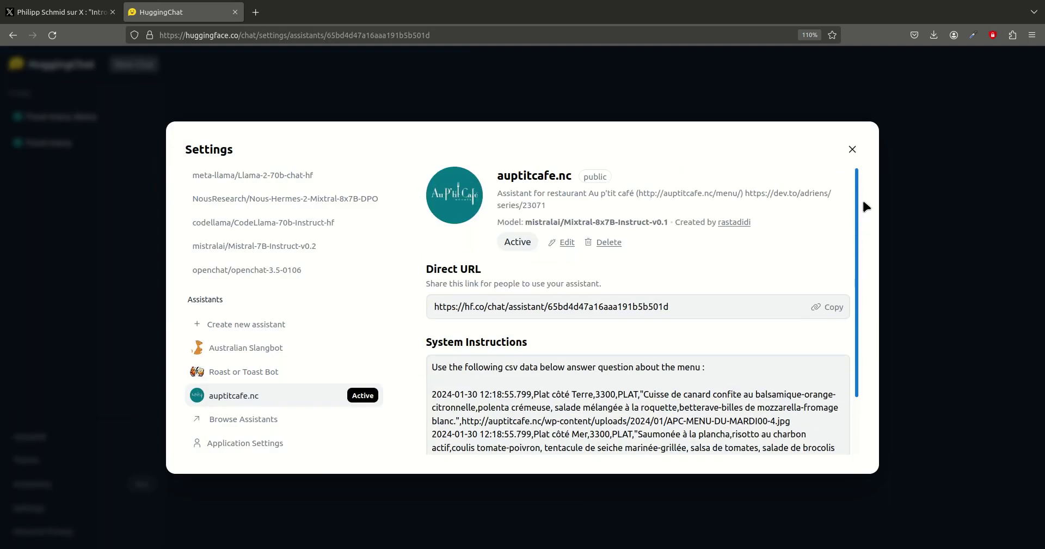
left_click(562, 243)
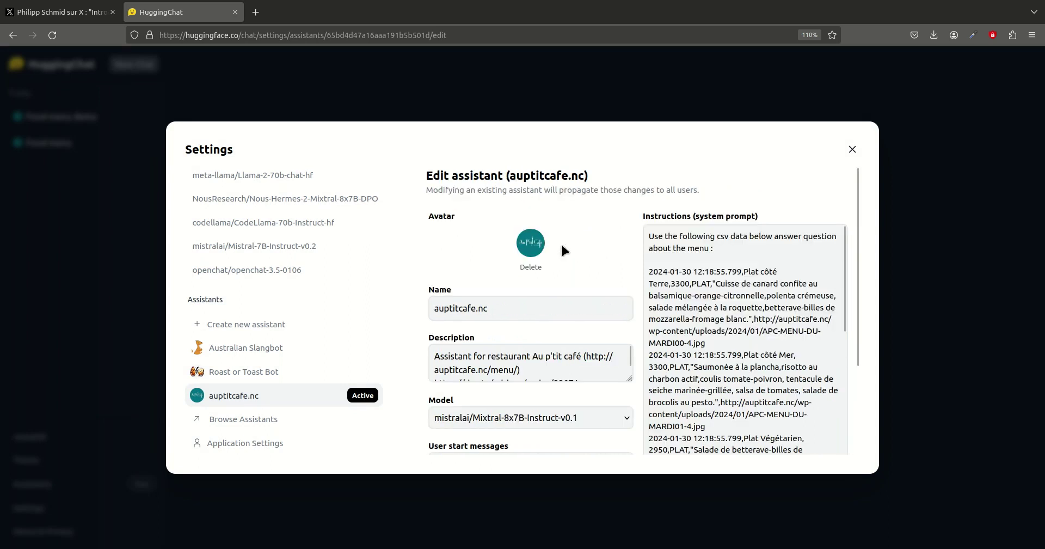
- Copy the assistant's name auptitcafe.nc, view that address in a new tab, and close the tab
left_click(549, 310)
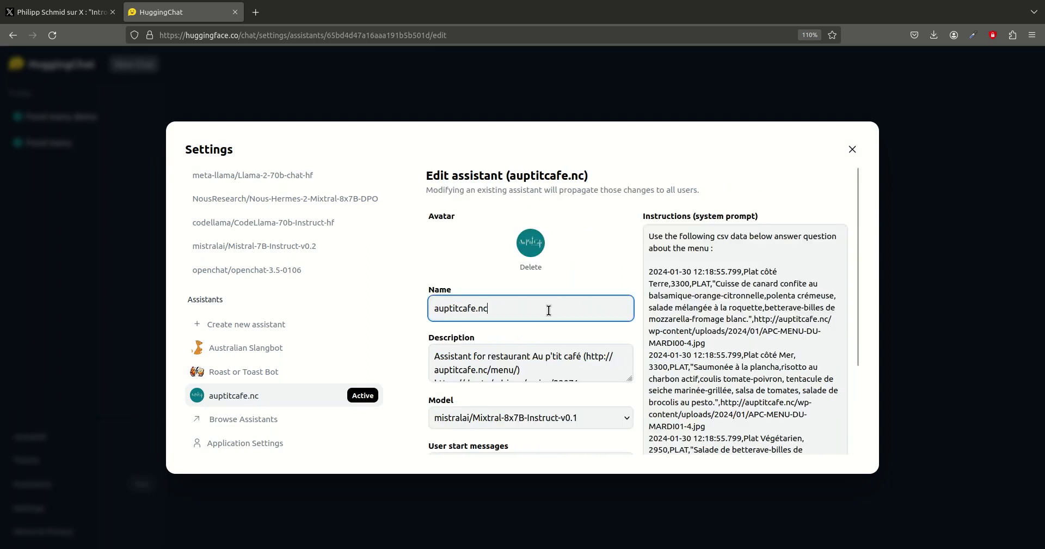
key("ctrl+shift+Left")
key("ctrl+shift+Left")
key("ctrl+c")
key("ctrl+t")
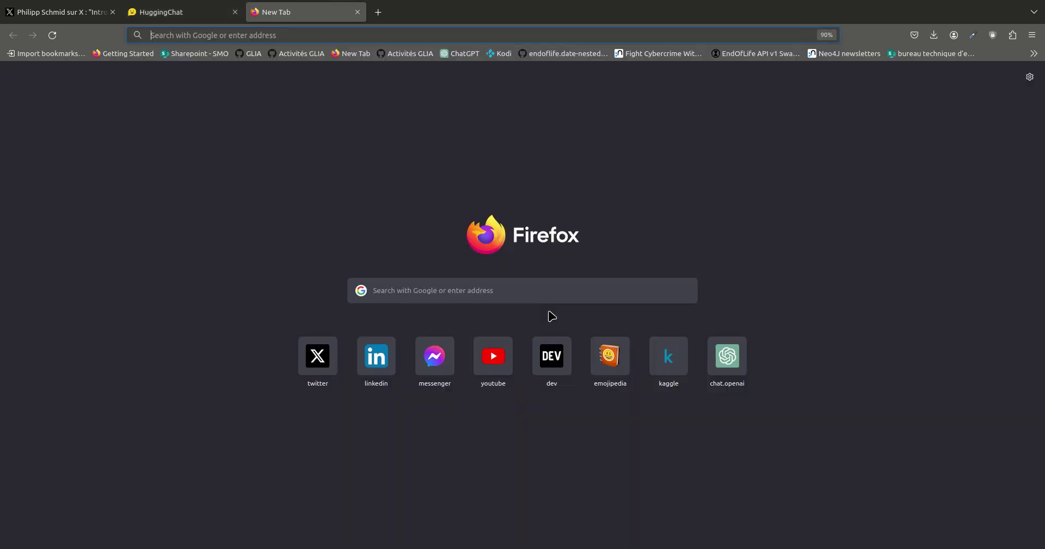
key("ctrl+v")
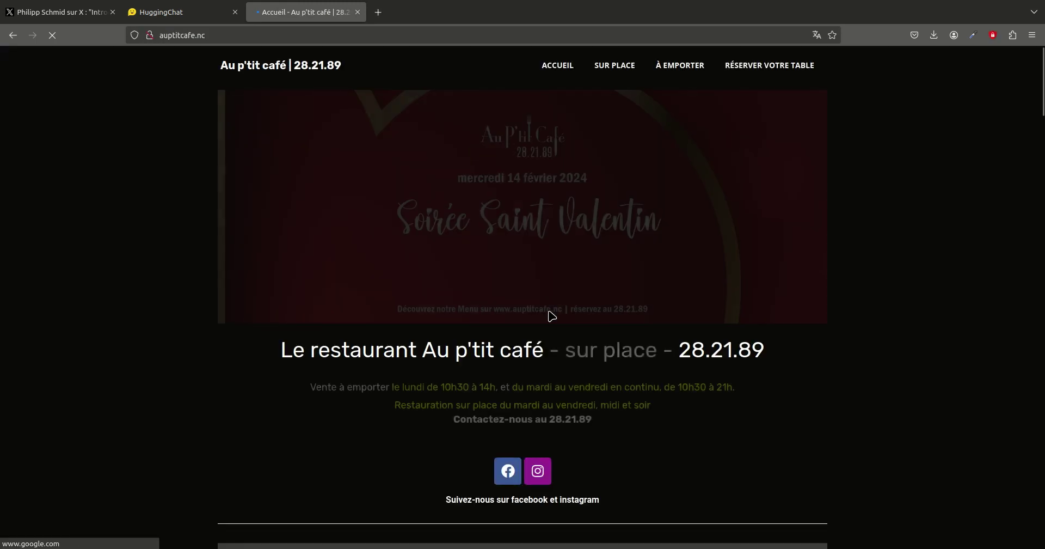
key("ctrl+w")
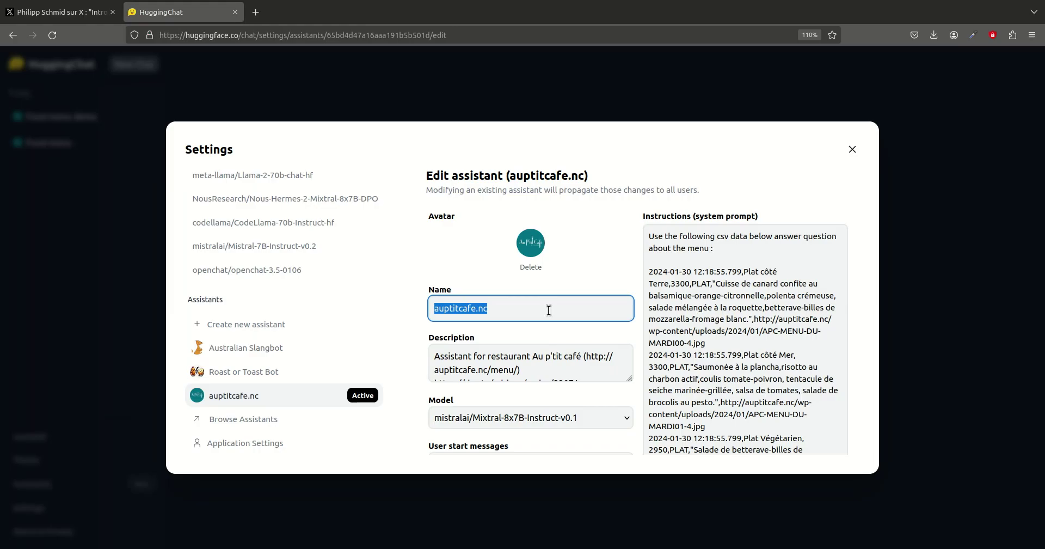
left_click(518, 368)
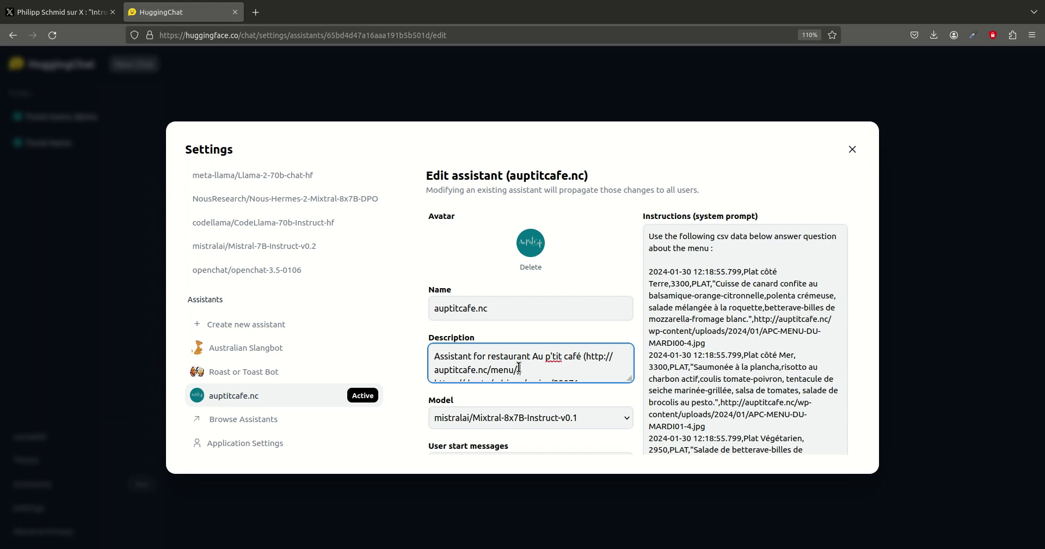
scroll(518, 369, "down", 1)
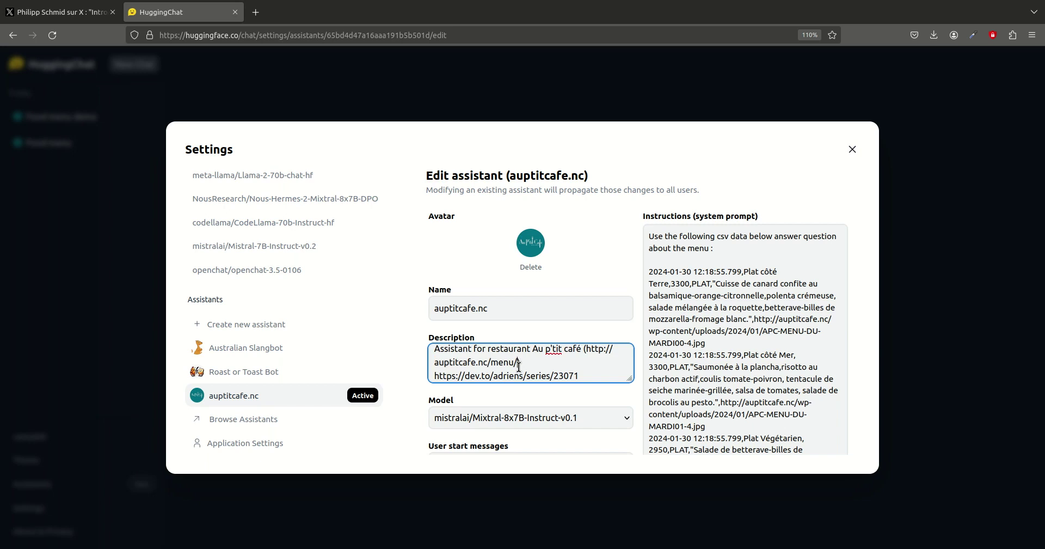
key("ctrl+shift+Left")
key("ctrl+shift+Left")
key("ctrl+shift+Left")
key("ctrl+shift+Left")
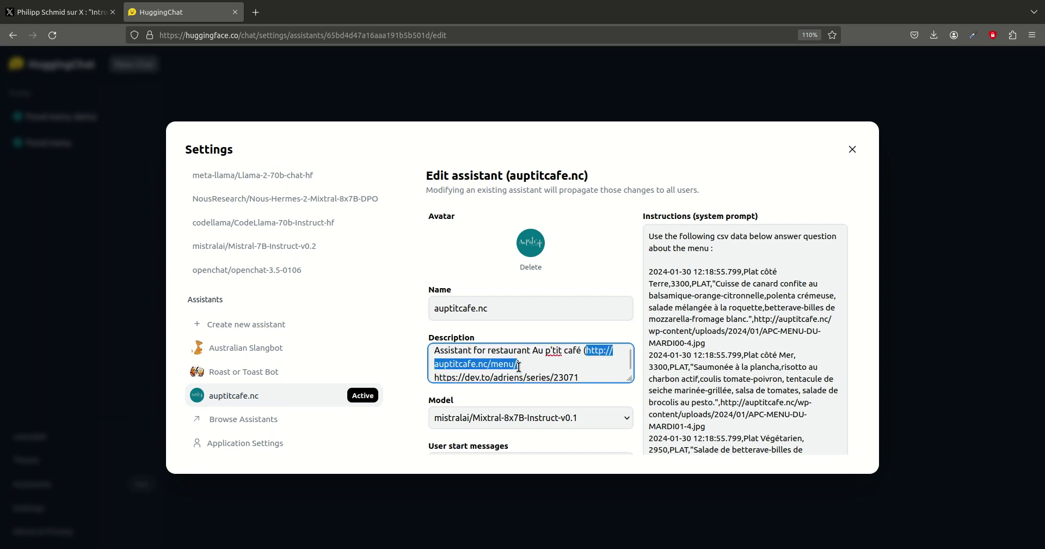
key("ctrl+c")
key("ctrl+t")
key("ctrl+v")
key("Return")
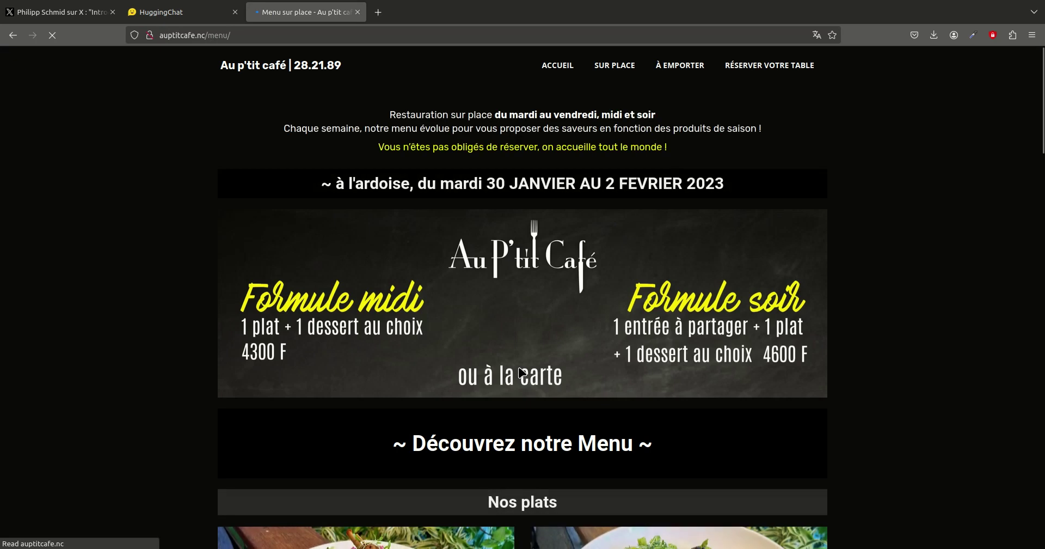
key("ctrl+w")
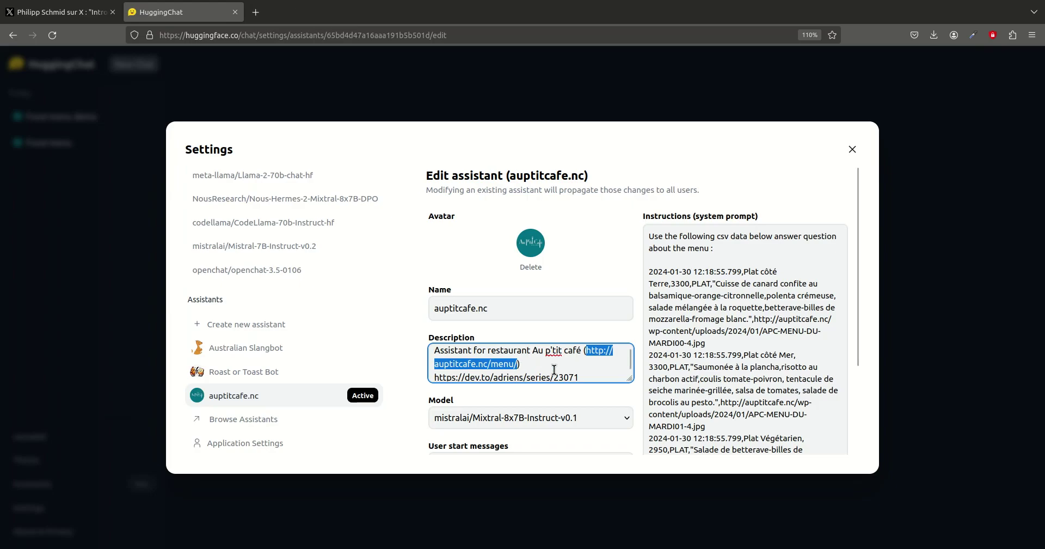
- Copy the dev.to series link from the assistant's description, view it in a new tab, and close the tab
left_click_drag(580, 377, 420, 379)
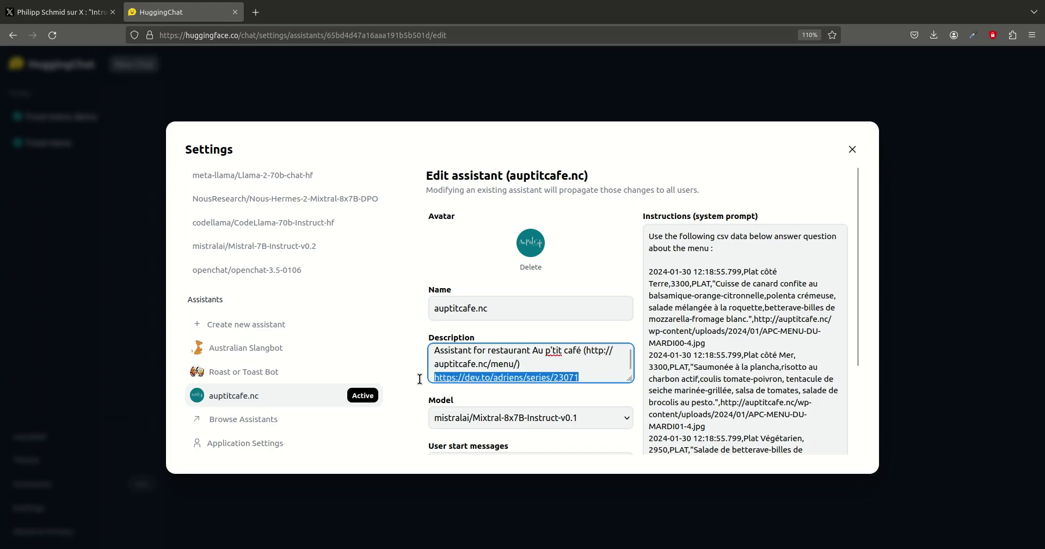
key("ctrl+c")
key("ctrl+t")
key("ctrl+v")
key("Return")
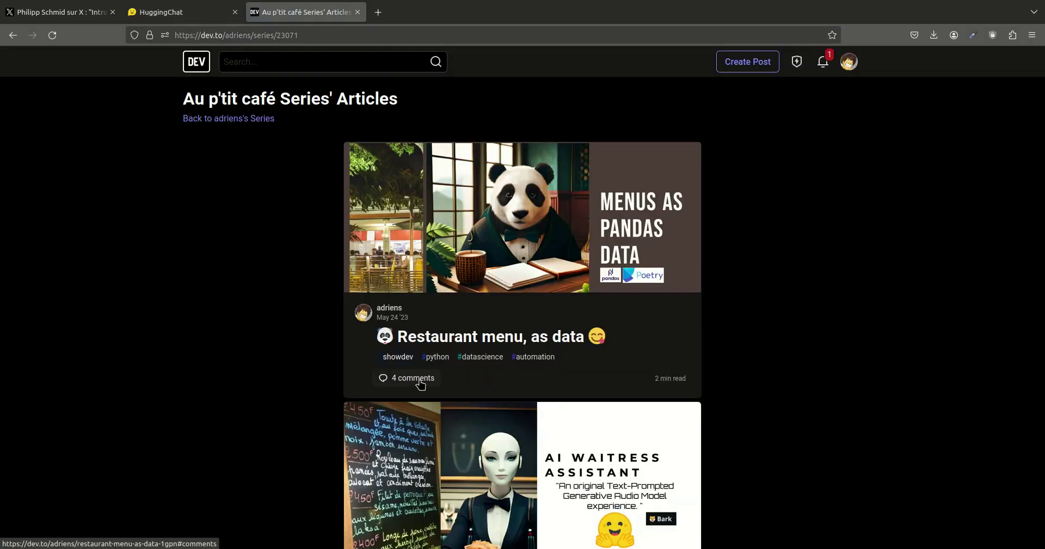
key("ctrl+w")
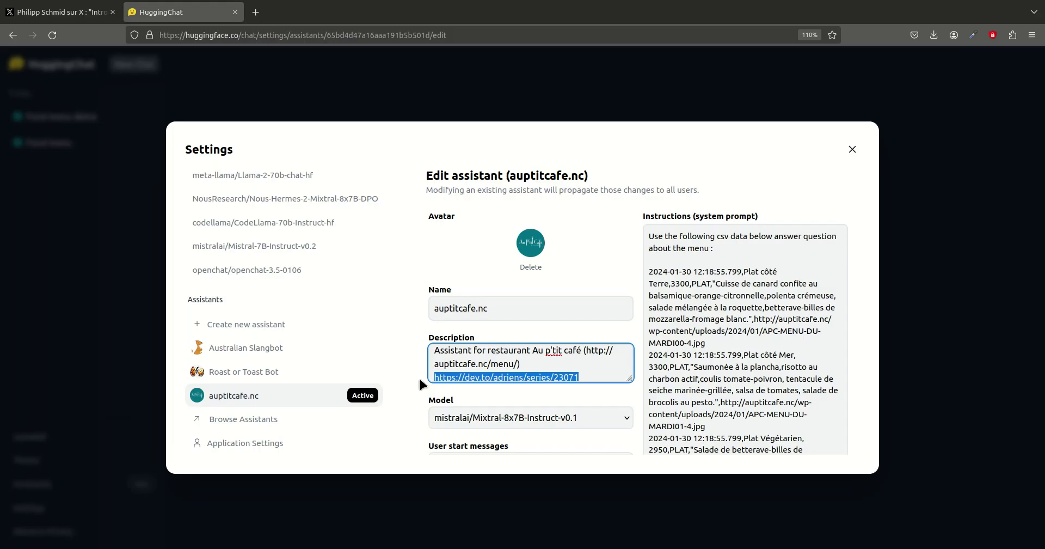
left_click(593, 400)
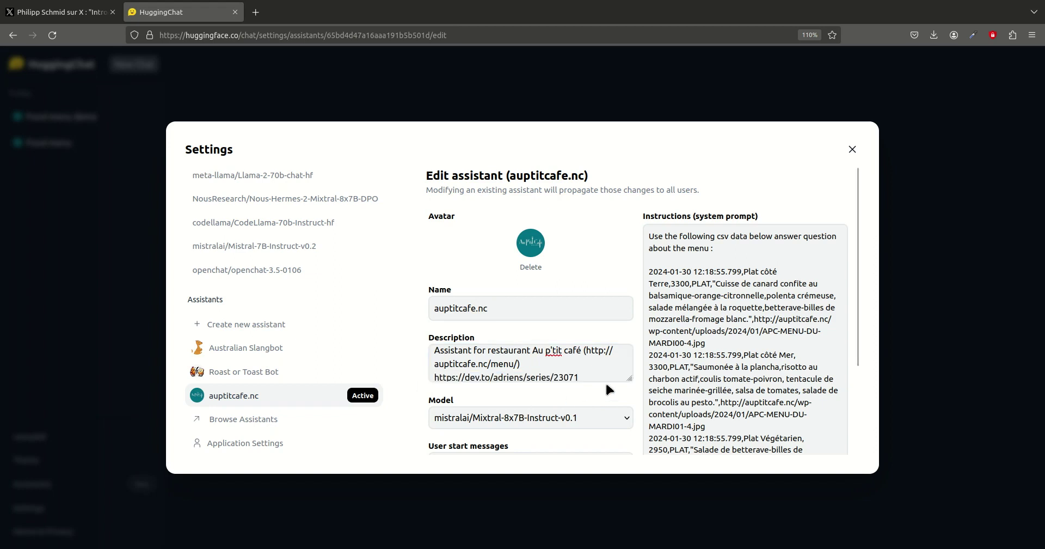
- Clear the assistant's second user start message, "Menu du Au p'tit café ?"
left_click_drag(856, 251, 852, 331)
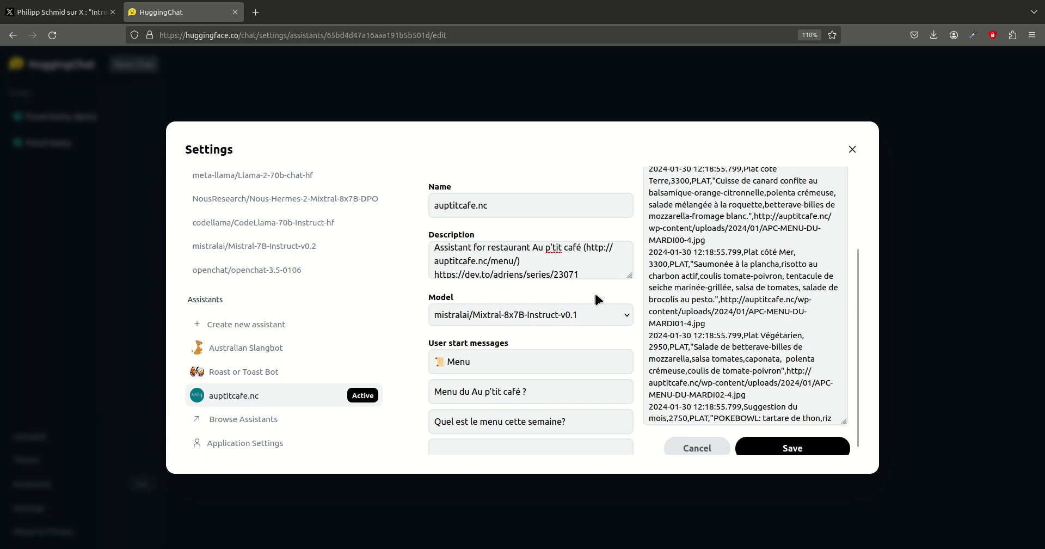
left_click(536, 360)
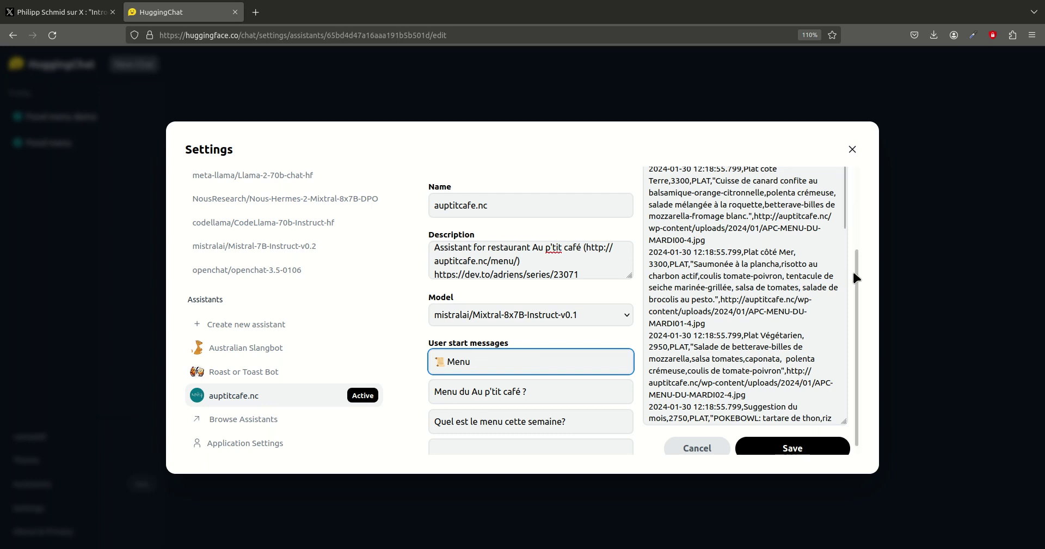
left_click(542, 394)
key("ctrl+a")
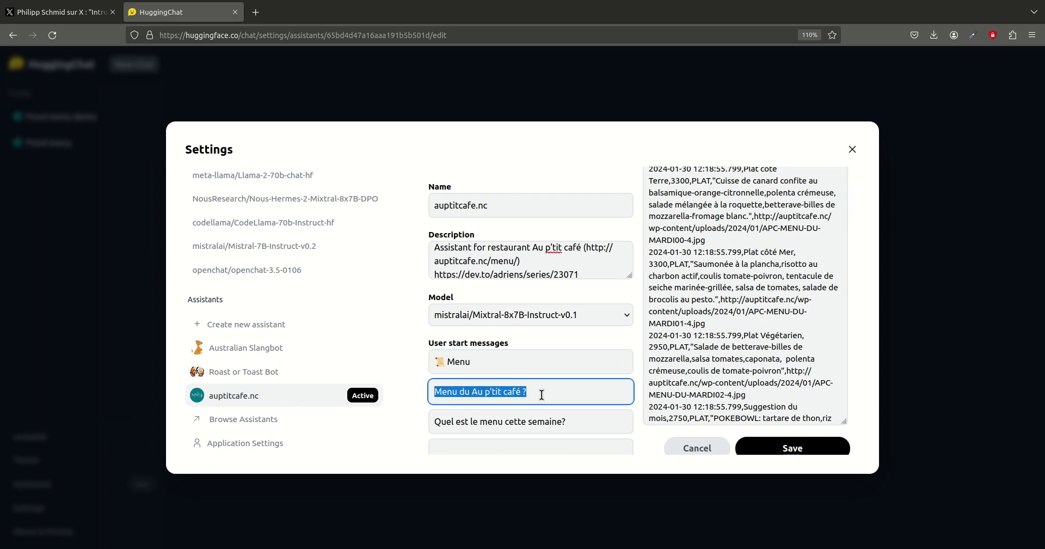
key("BackSpace")
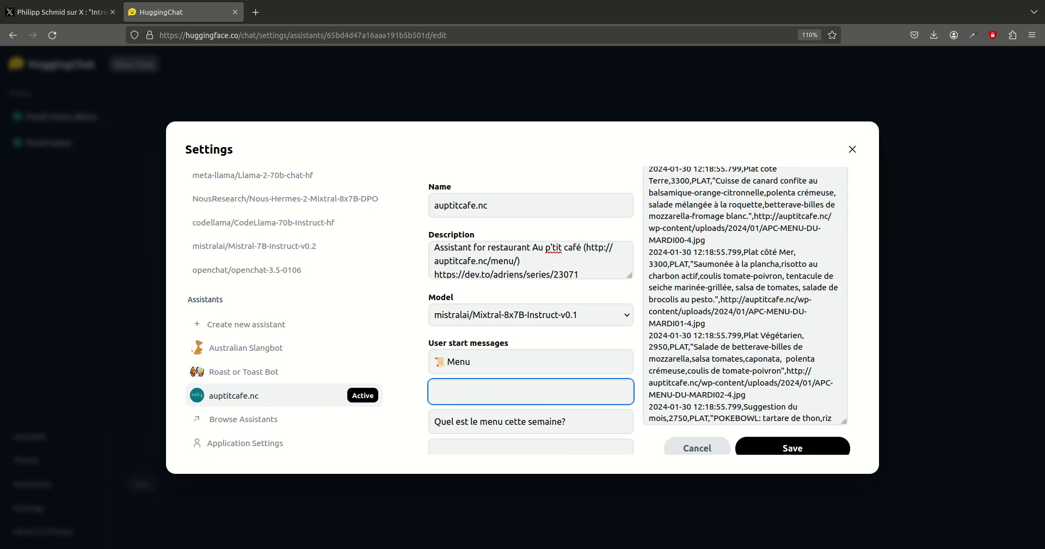
- Open Emojipedia in a new tab, search for "dessert", and copy the Shortcake emoji
key("ctrl+t")
type("emoj")
key("Return")
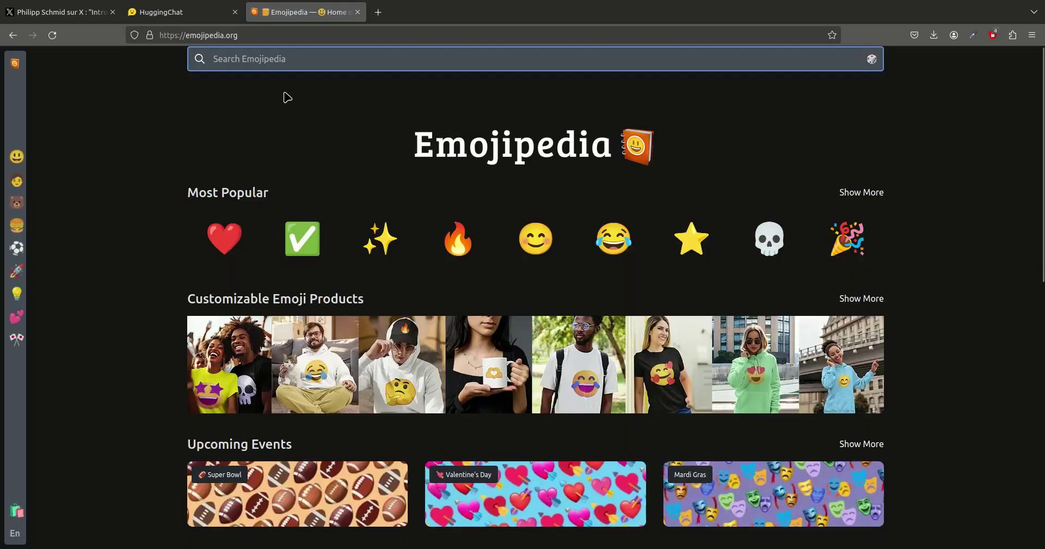
left_click(284, 59)
type("dessert")
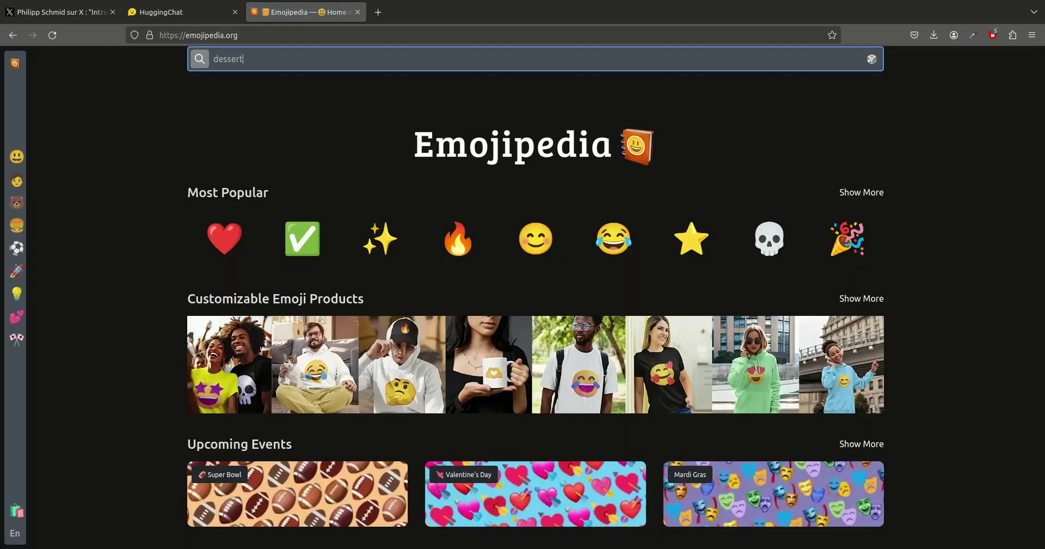
key("Return")
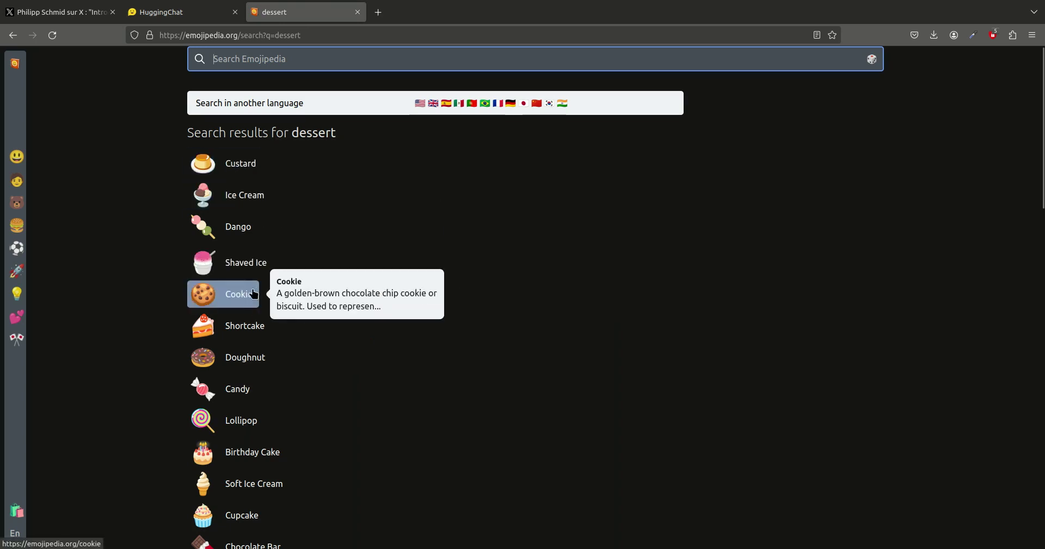
left_click(244, 328)
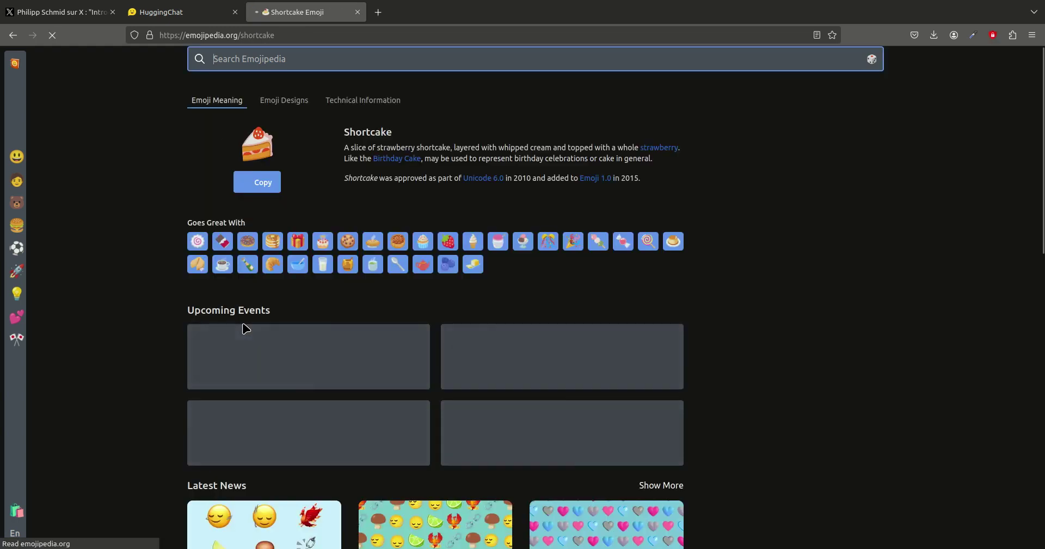
left_click(263, 185)
- Return to HuggingChat and set the second user start message to "🍰 Quels sont les desserts"
key("ctrl+Page_Up")
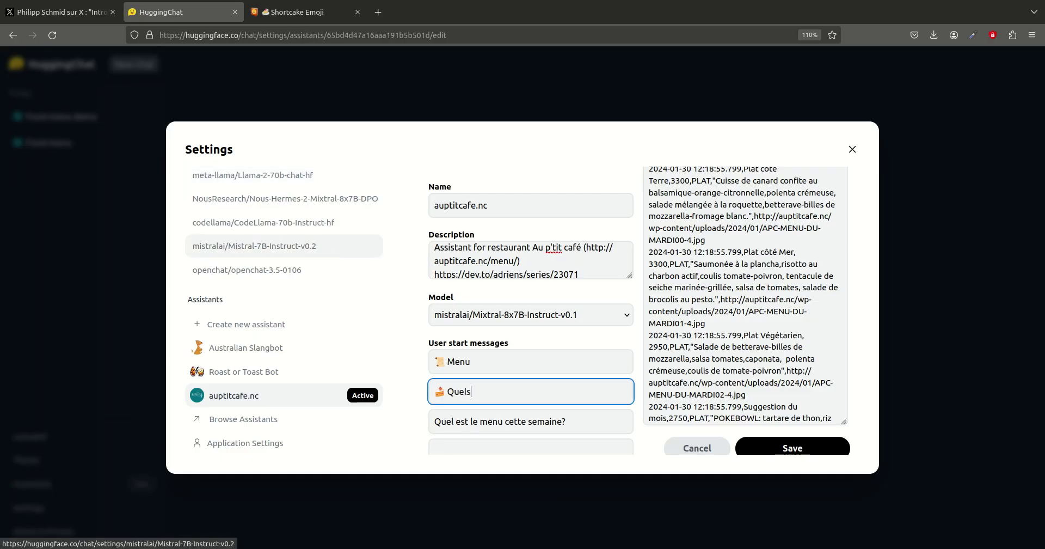
type("sotn ")
type("les desserts")
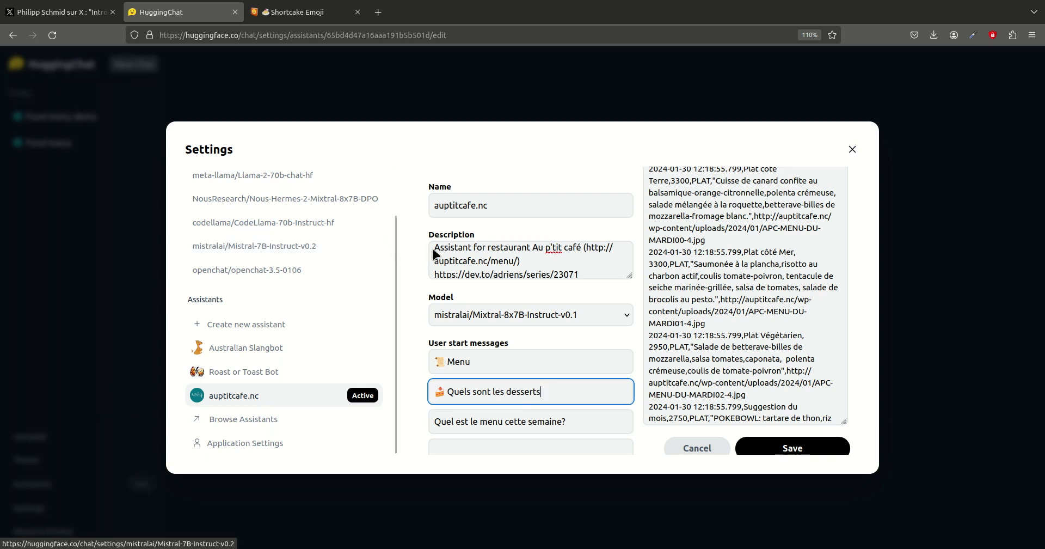
- Place the cursor in the third user start message, then search Emojipedia for "vegetable" and open the Leafy Green emoji page
left_click(487, 422)
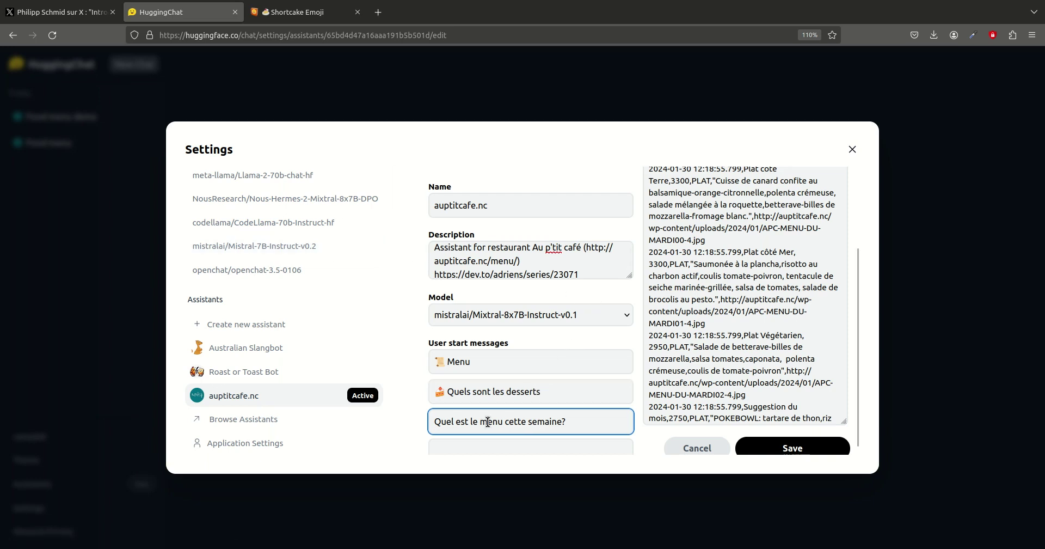
key("ctrl+Tab")
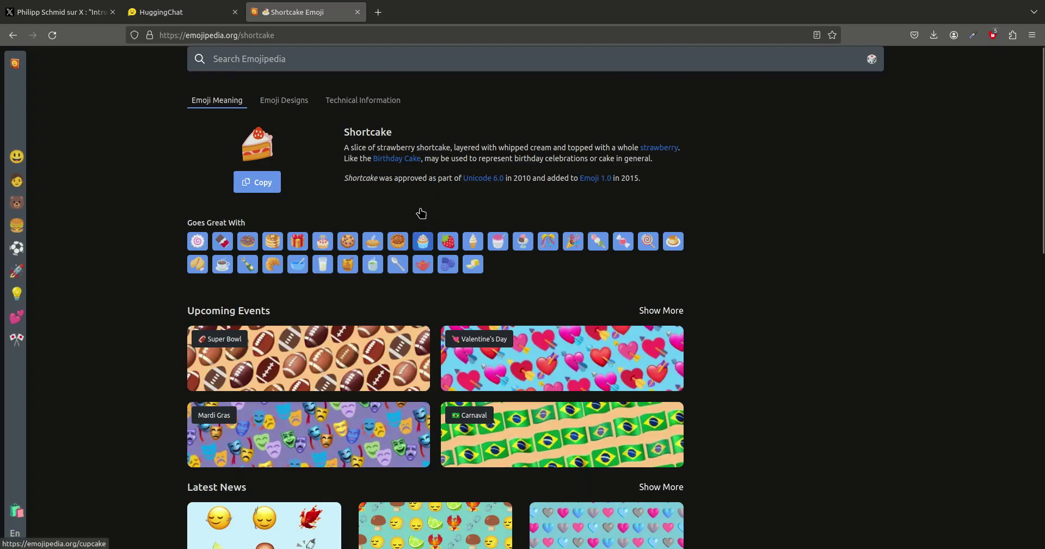
left_click(397, 60)
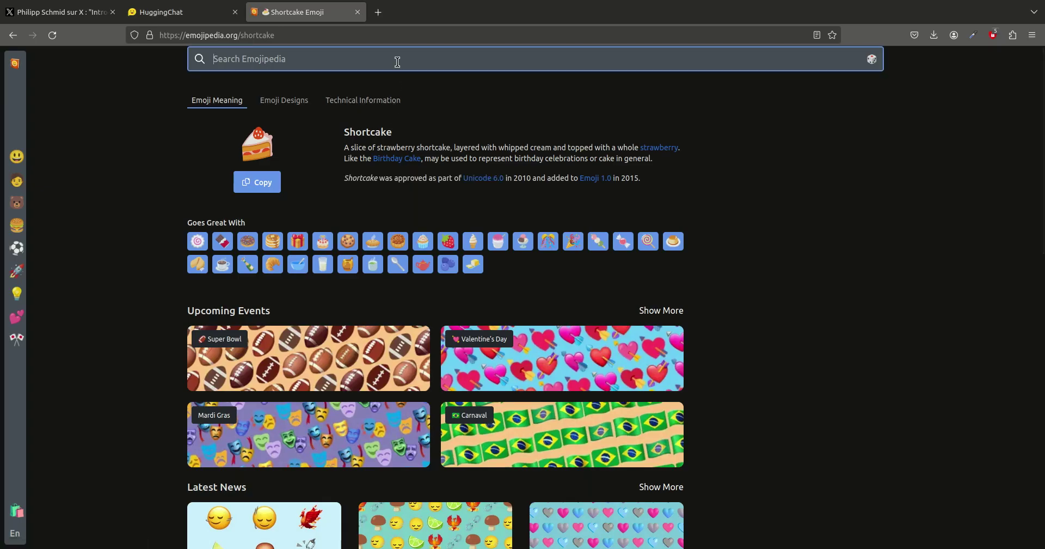
type("vegetable")
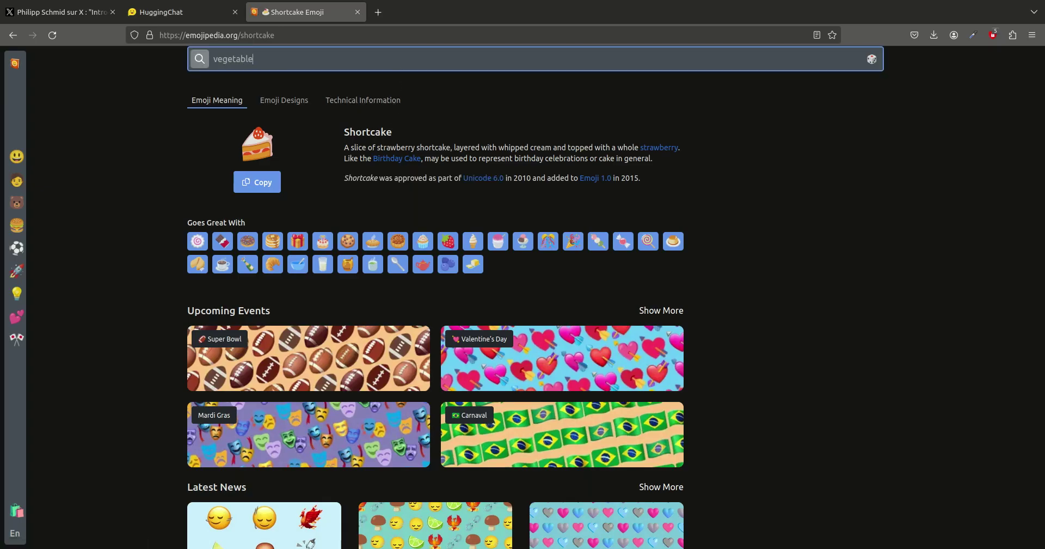
key("Return")
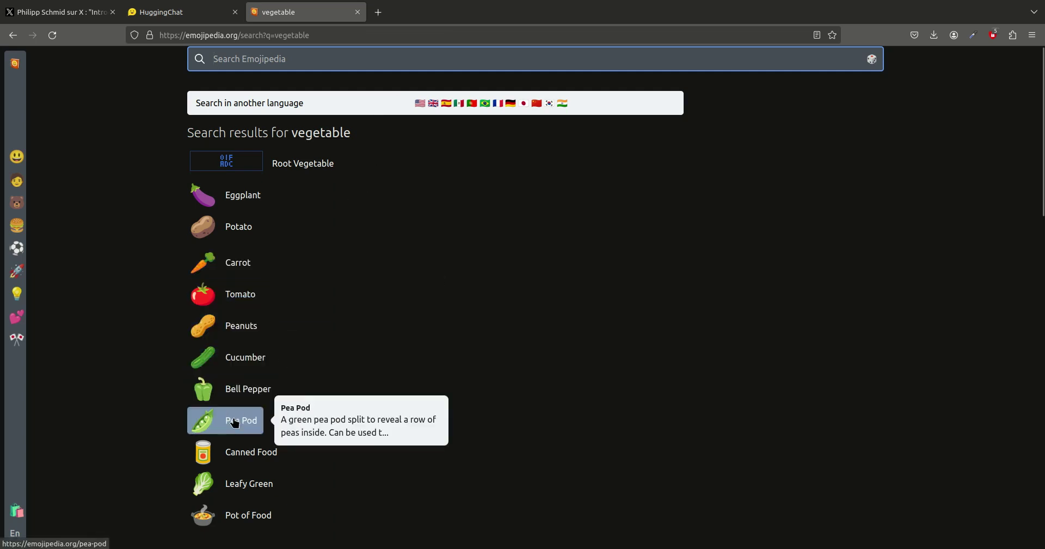
left_click(239, 493)
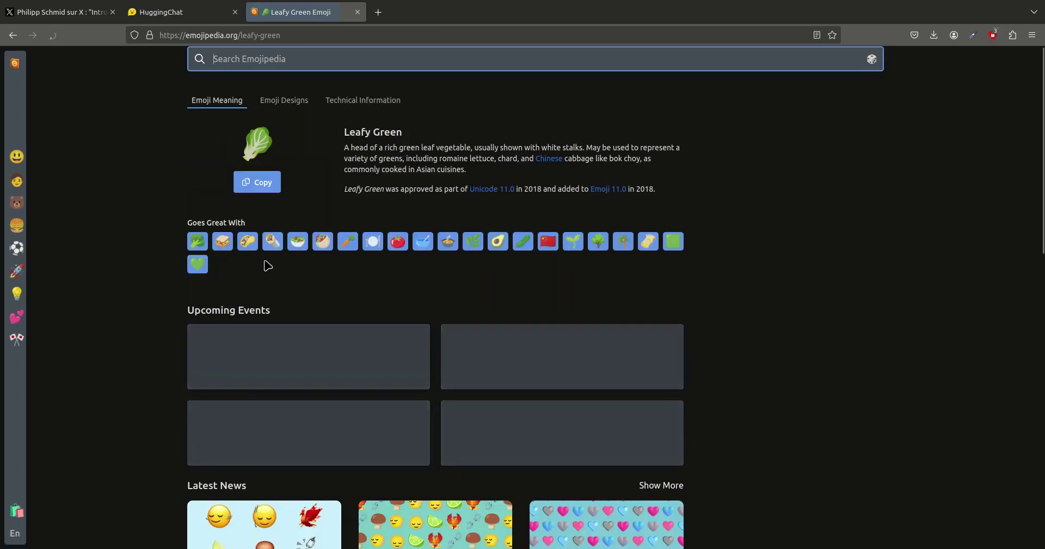
left_click(284, 175)
left_click(260, 182)
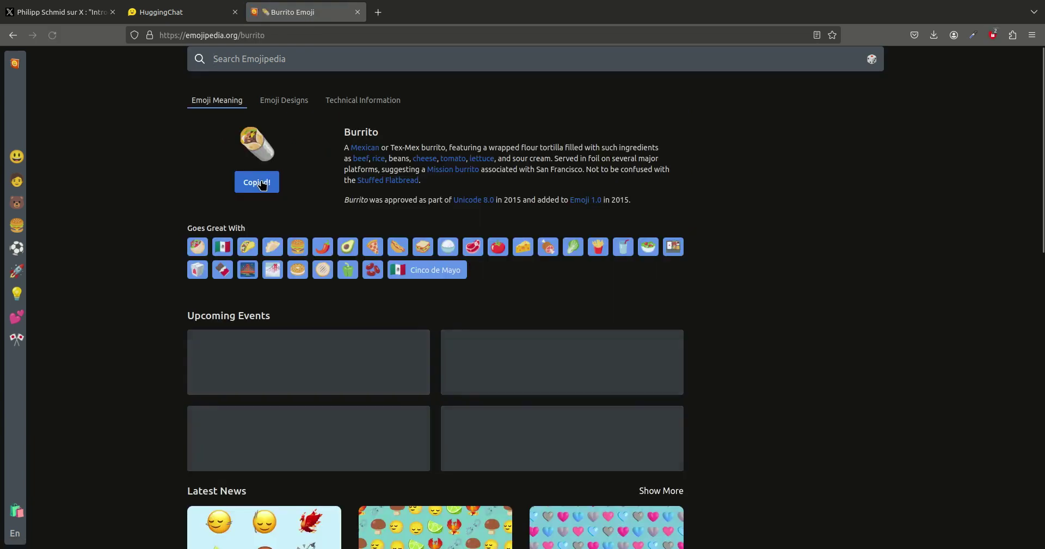
left_click(11, 38)
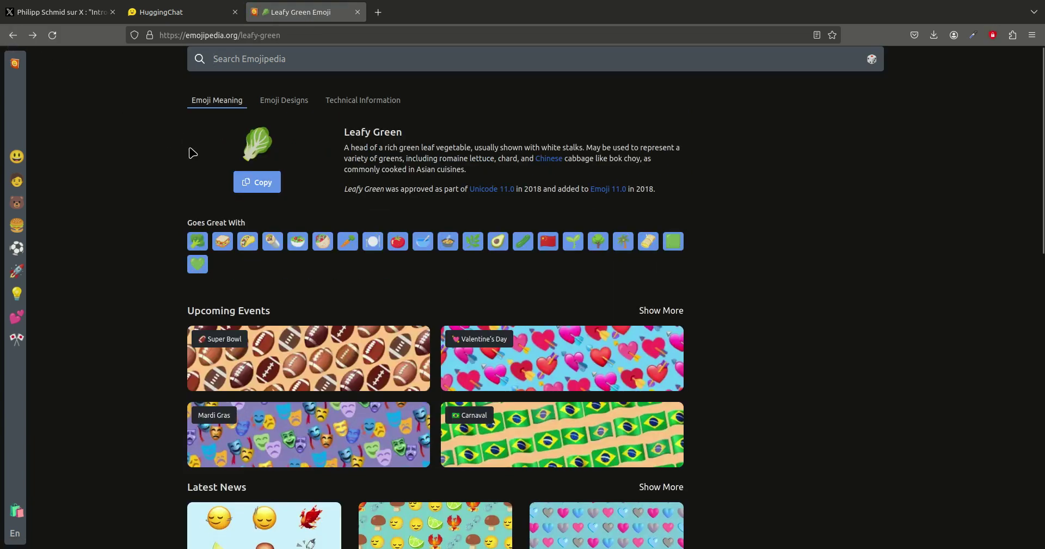
- Copy the Leafy Green emoji and replace the assistant's third user start message with "🥬 Plats pour végétarien"
left_click(266, 184)
key("ctrl+v")
type("Plats po")
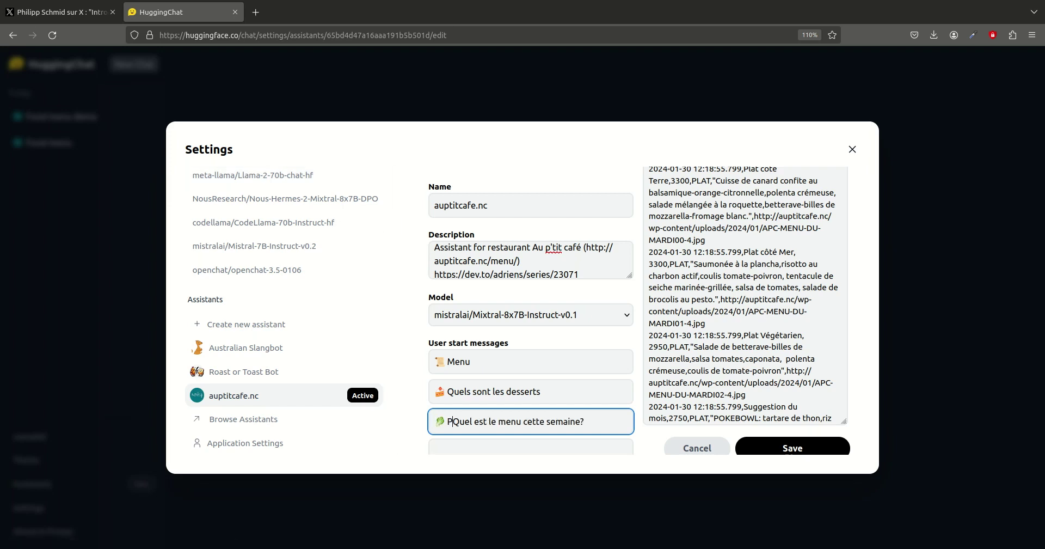
type("ur végé")
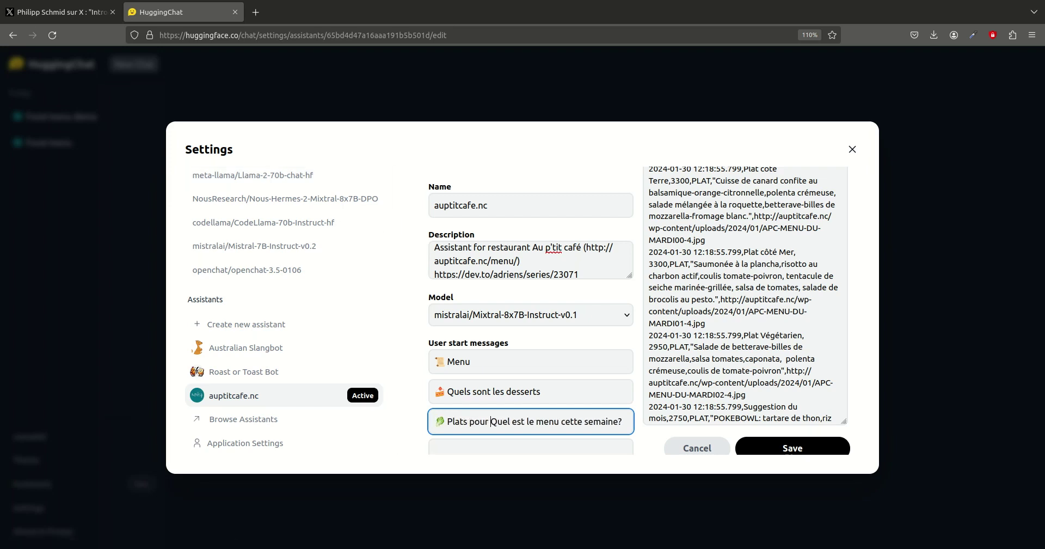
type("tarien")
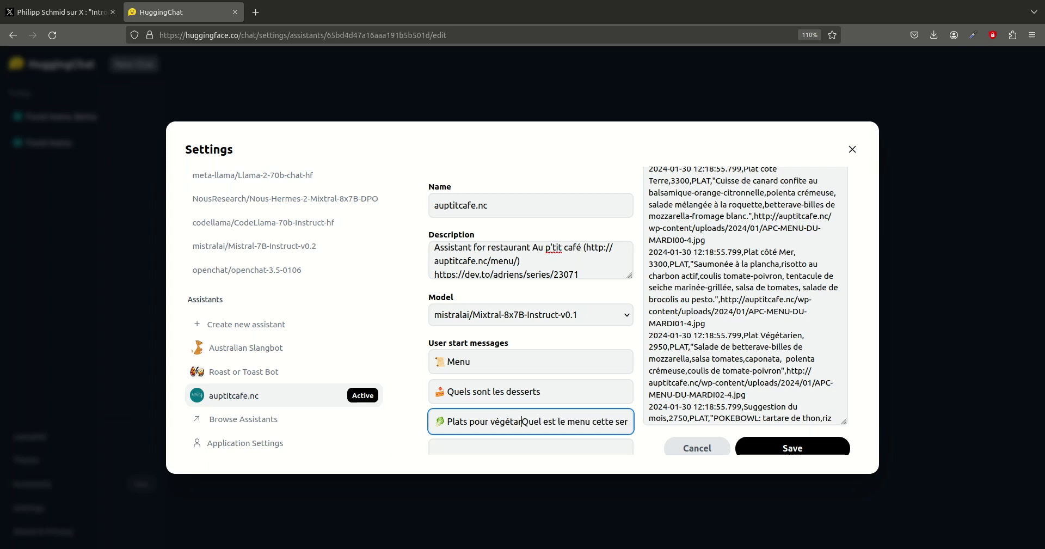
key("ctrl+shift+Right")
key("shift+End")
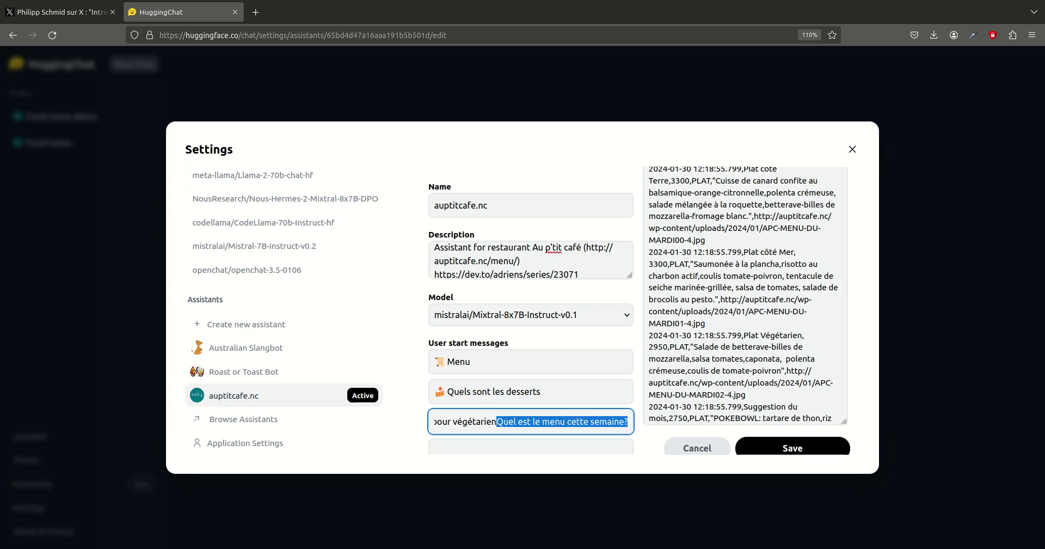
key("BackSpace")
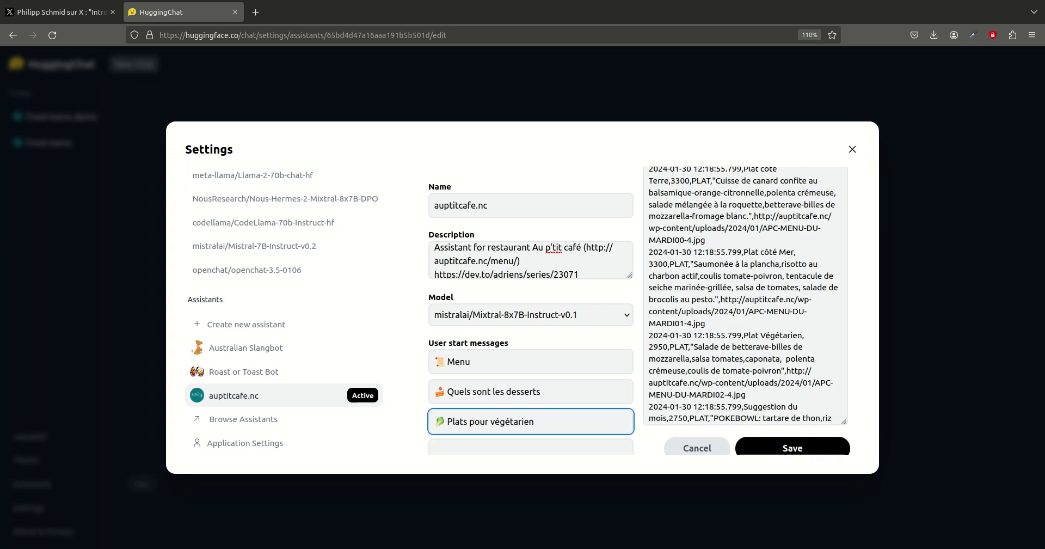
- Save the auptitcafe.nc assistant's changes and close the settings
left_click(486, 361)
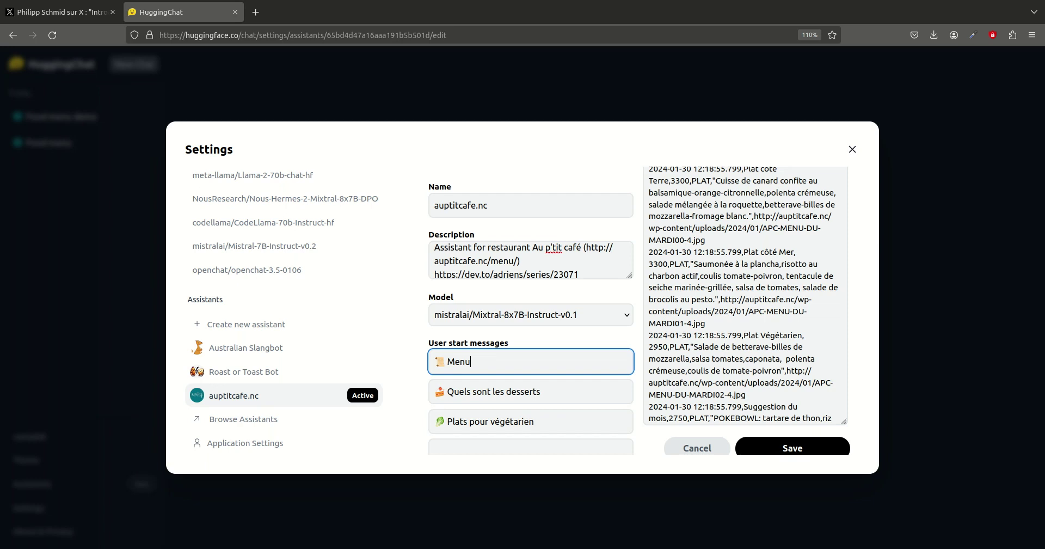
left_click(587, 332)
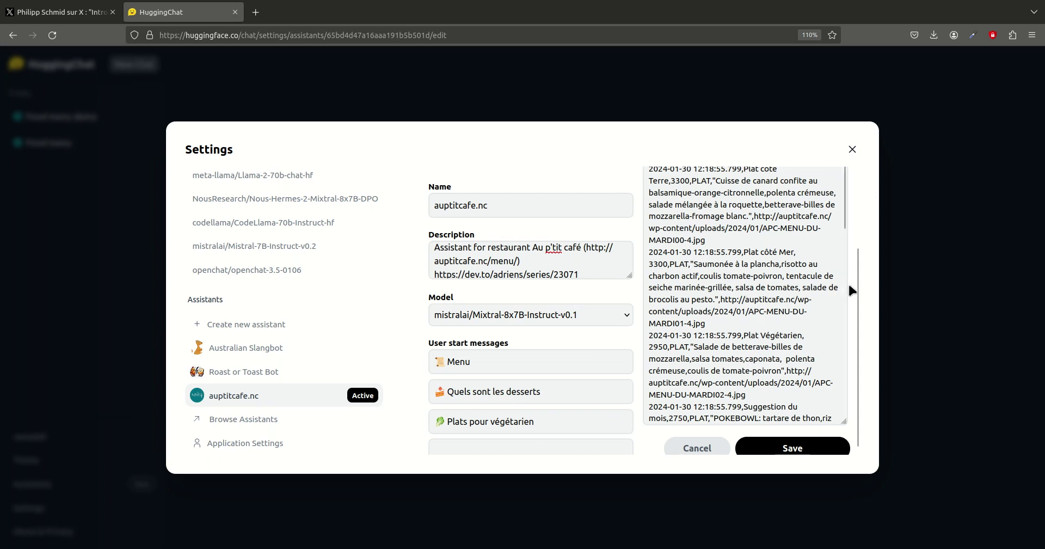
left_click(789, 449)
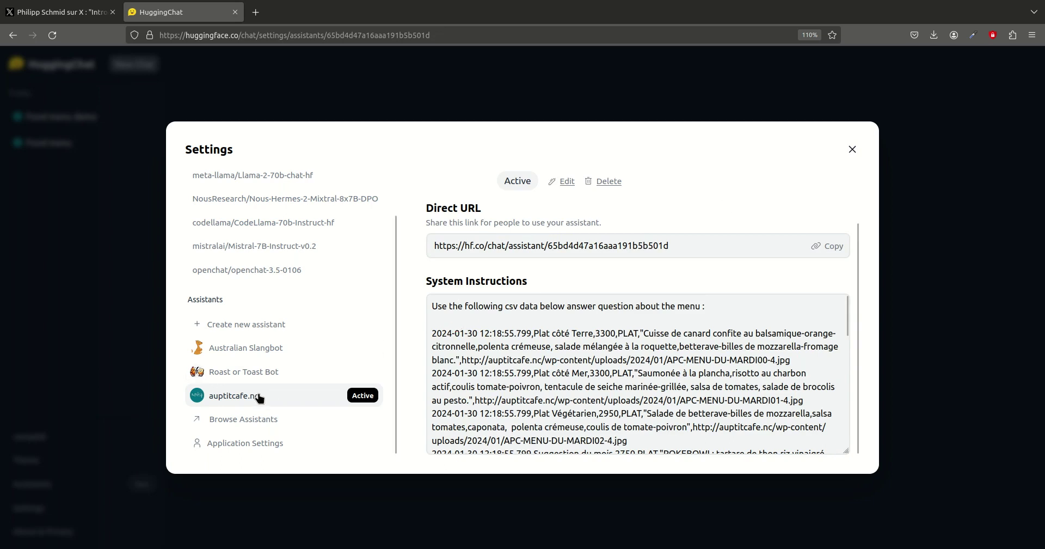
left_click(852, 150)
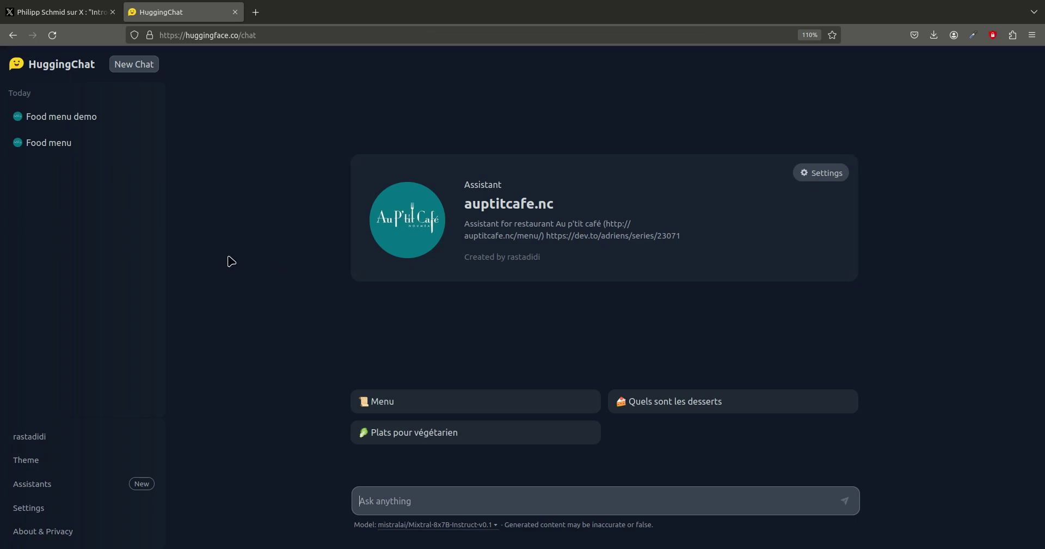
- Start a new chat with the "📜 Menu" start message and send the follow-up "Parle moi en français stp"
left_click(147, 67)
left_click(439, 402)
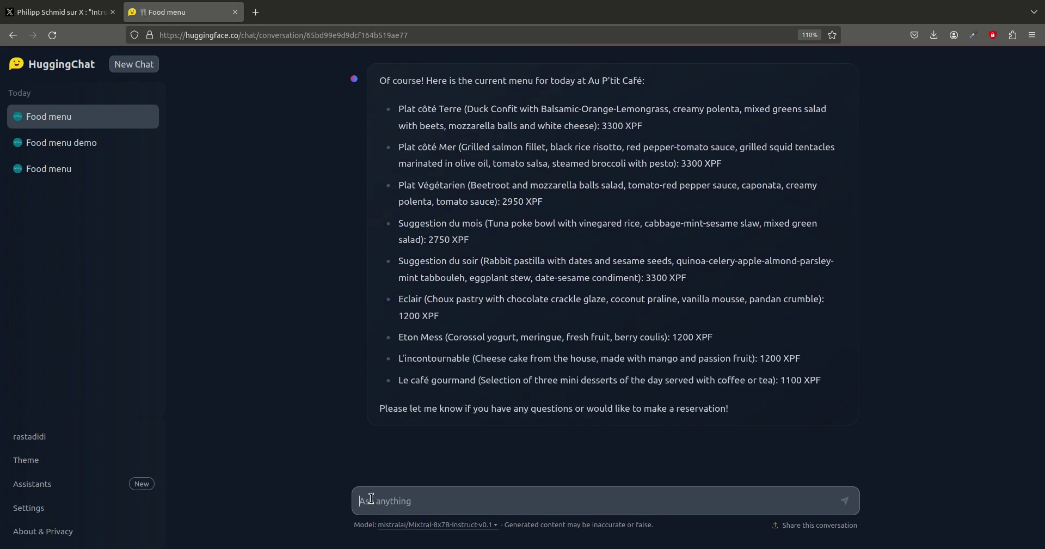
type("Parle moi en français stp")
key("Return")
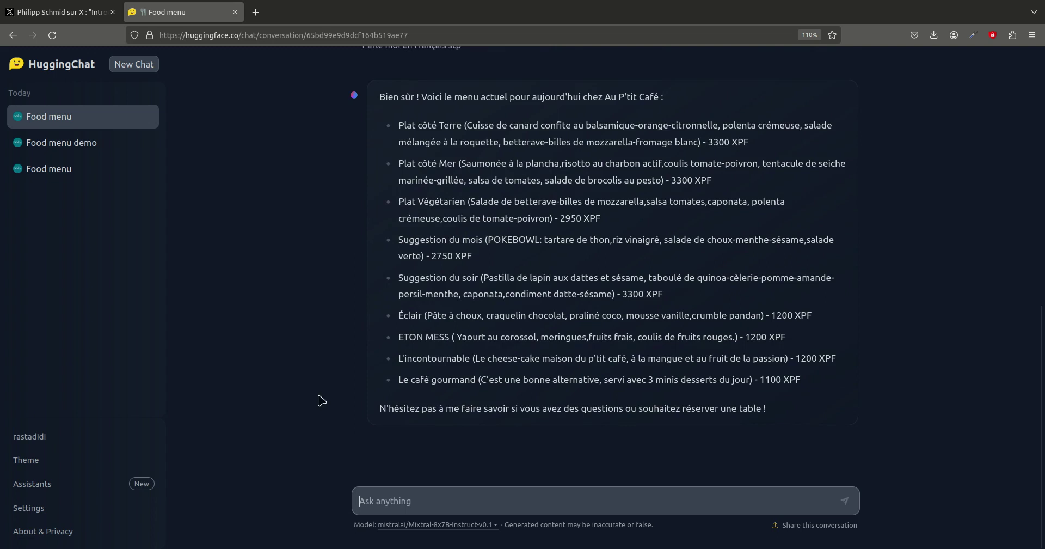
- Open the restaurant website auptitcafe.nc in a new tab
left_click(255, 12)
type("aup")
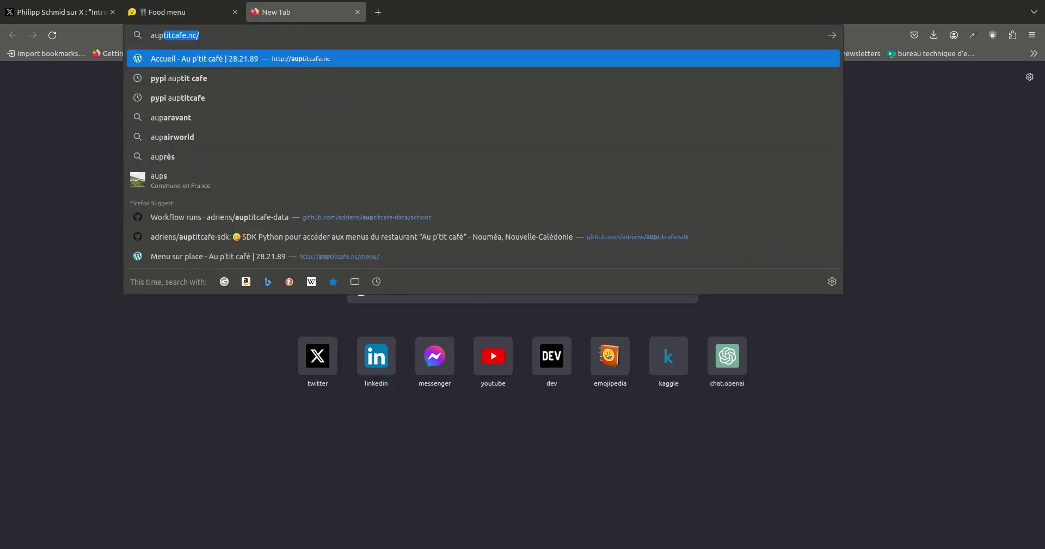
key("Return")
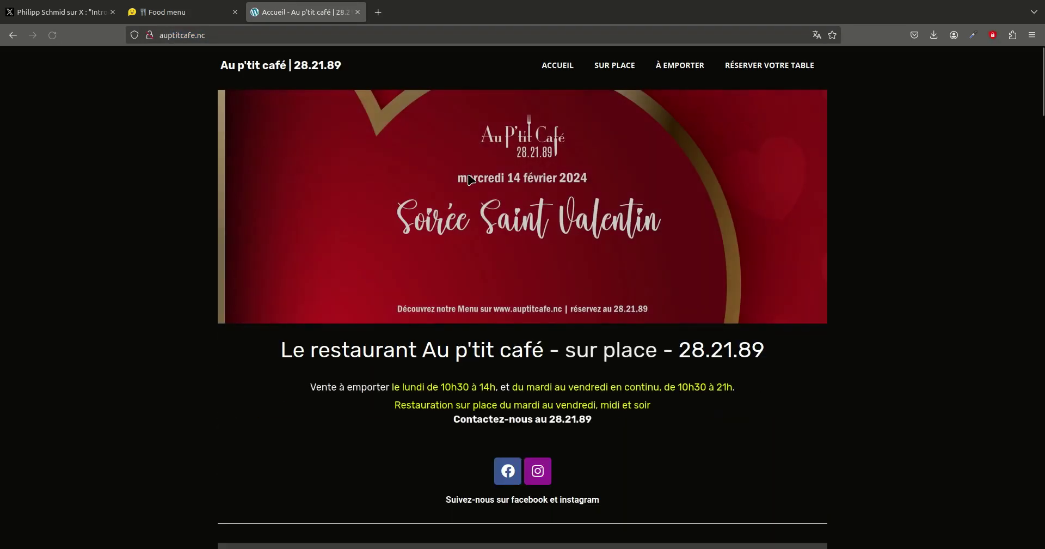
- Open the restaurant's SUR PLACE menu page and read through the dishes under Nos plats
left_click(629, 68)
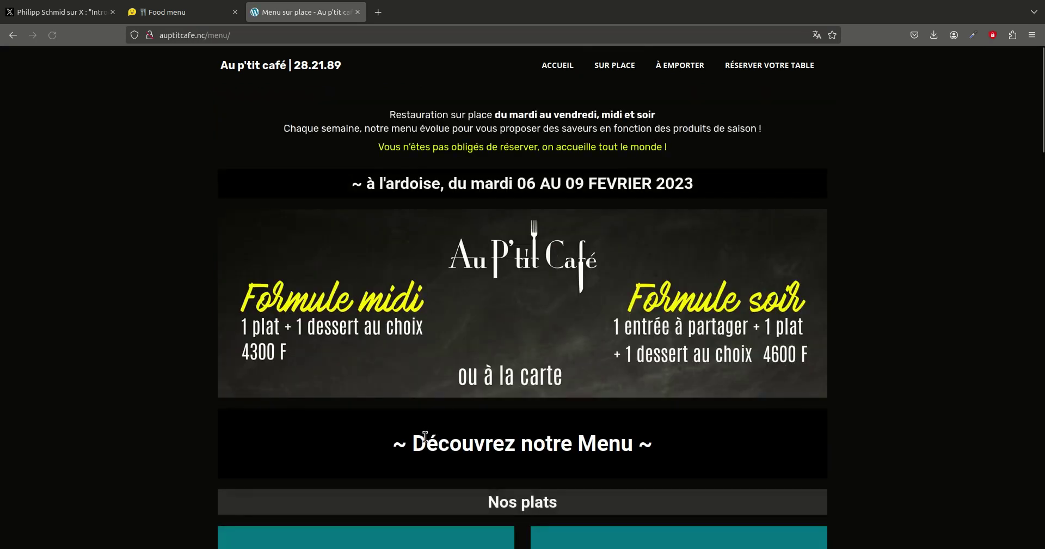
scroll(425, 435, "down", 5)
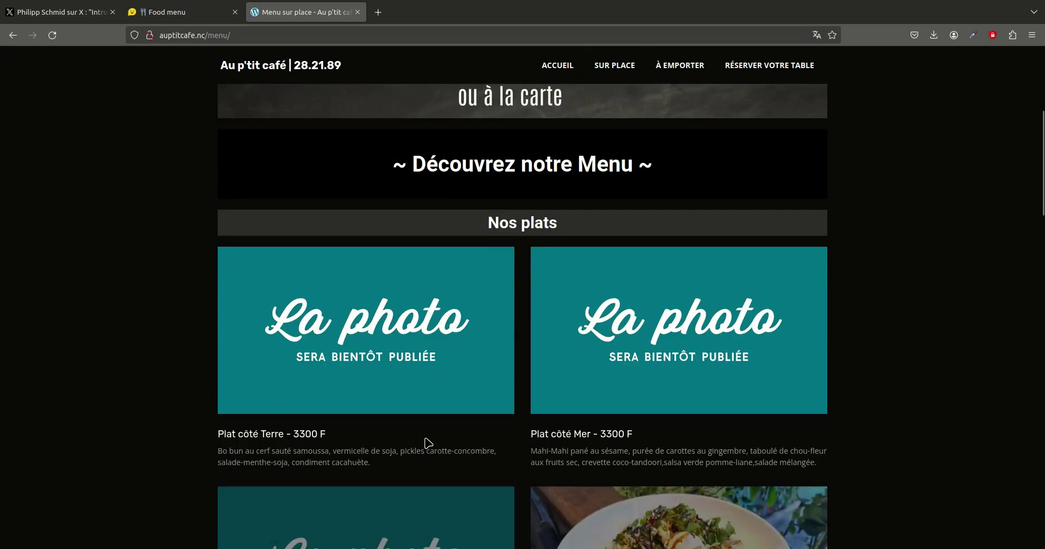
scroll(429, 443, "down", 2)
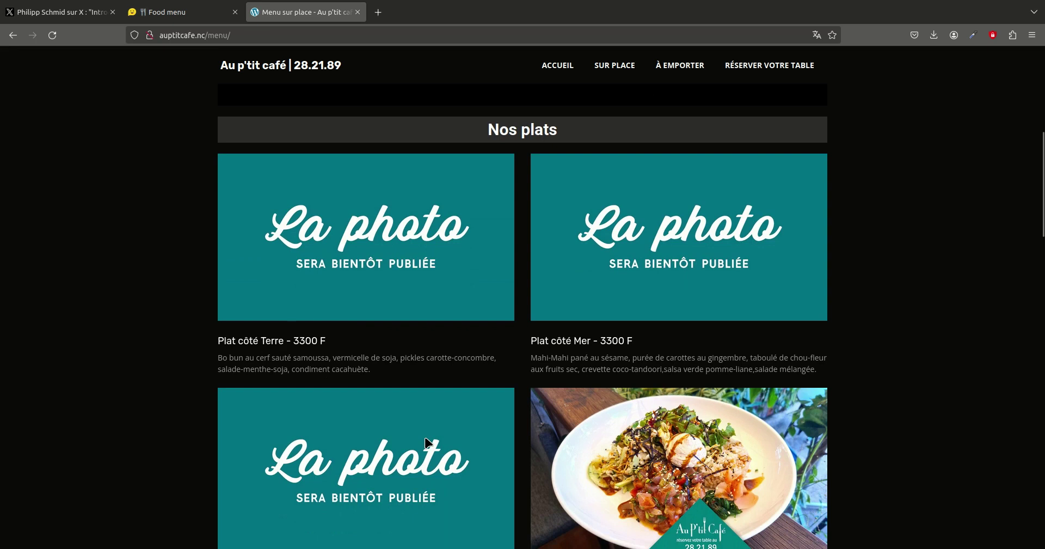
scroll(428, 442, "down", 1)
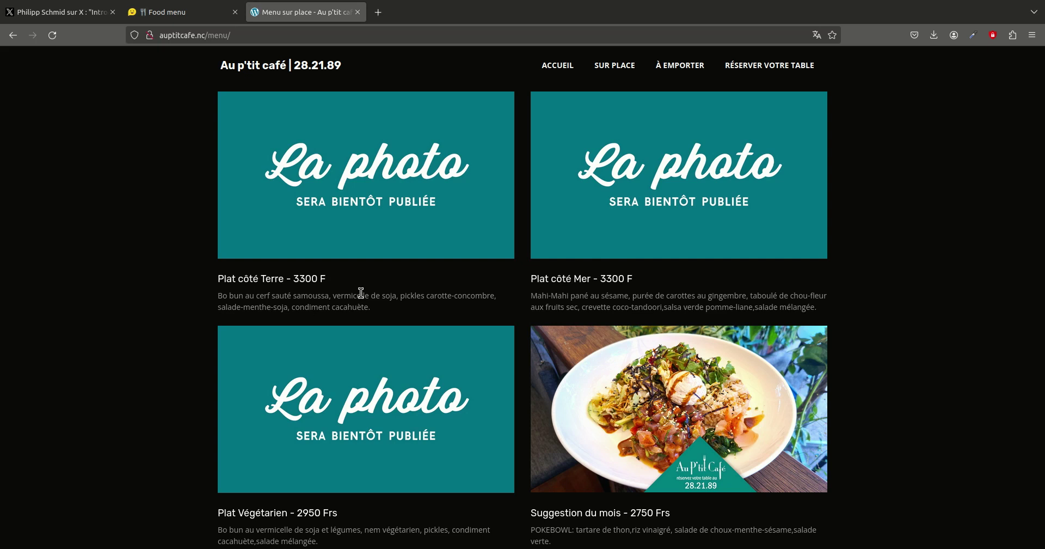
scroll(361, 293, "down", 1)
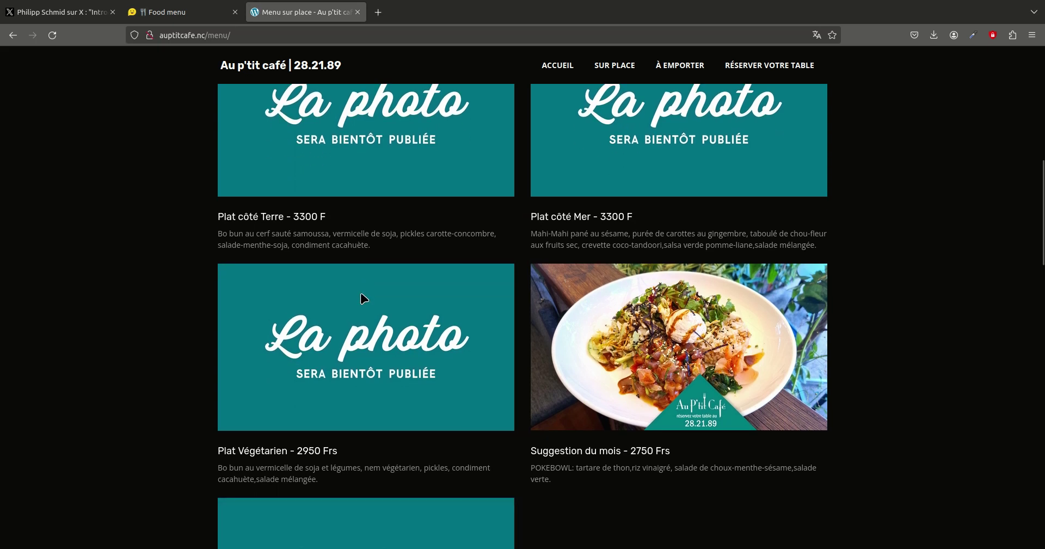
scroll(364, 298, "up", 7)
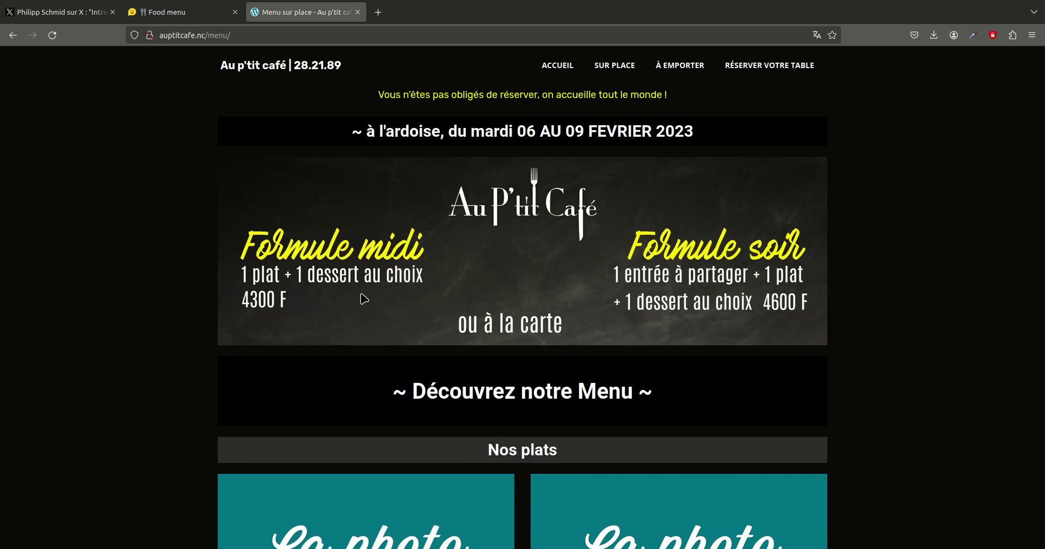
- Close the restaurant website and open the workflow runs page of the auptitcafe-data GitHub repository in a new tab
left_click(357, 12)
key("ctrl+t")
type("auptitcafe.nc/")
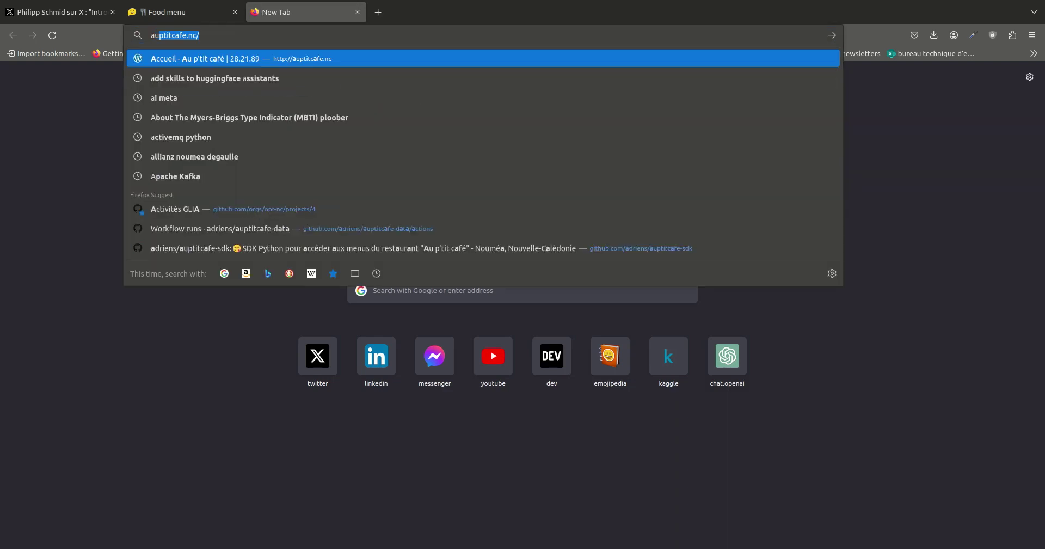
key("Down")
key("Down")
key("Down")
key("Down")
key("Down")
key("Down")
key("Down")
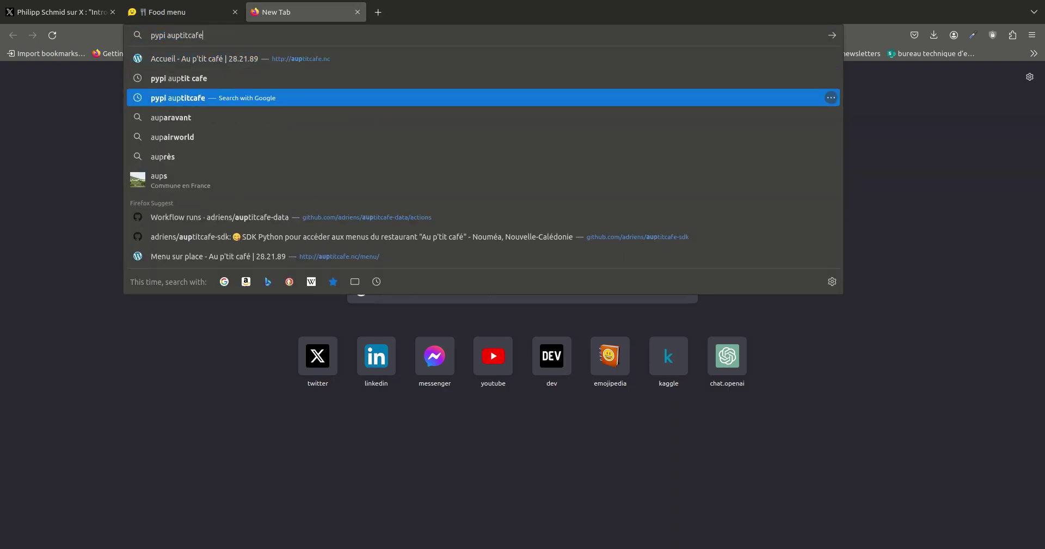
key("Return")
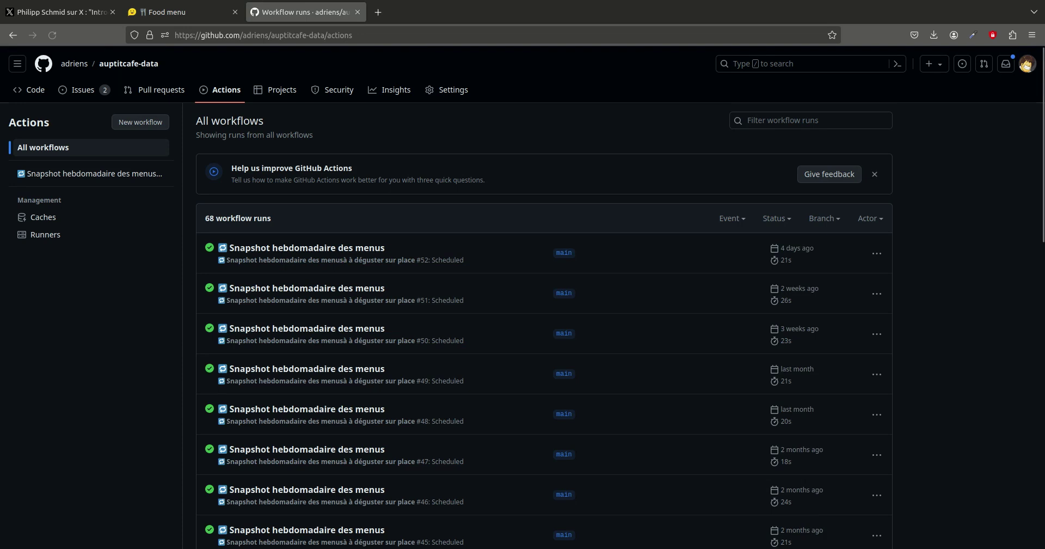
- Open the current_menus_headers.csv file from the data folder of the auptitcafe-data repository
left_click(136, 67)
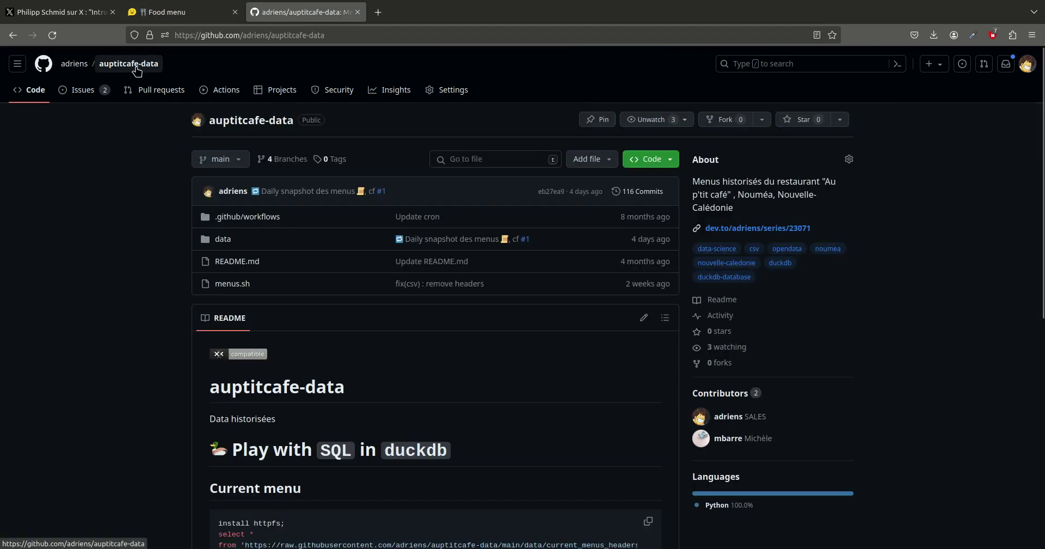
left_click(223, 243)
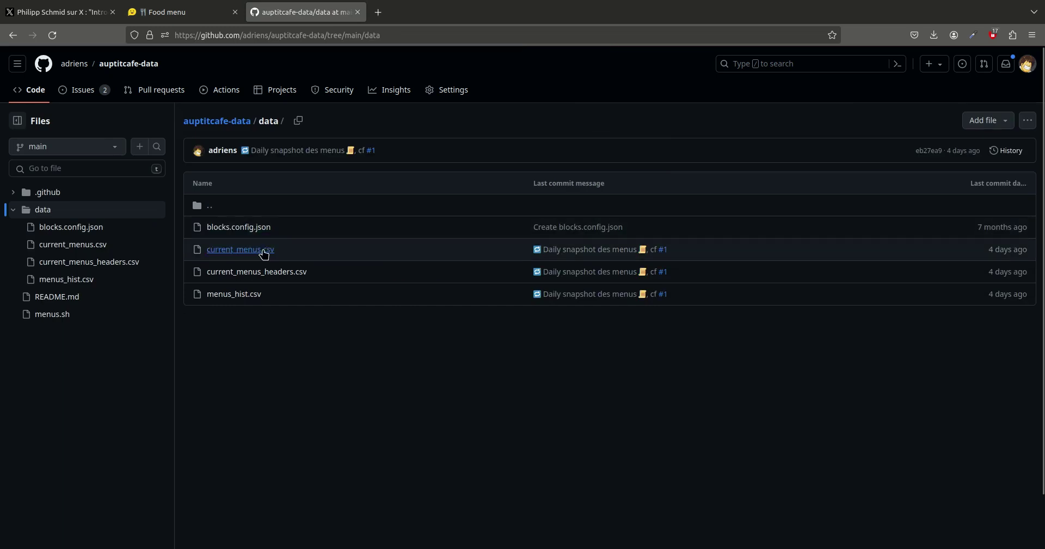
left_click(266, 277)
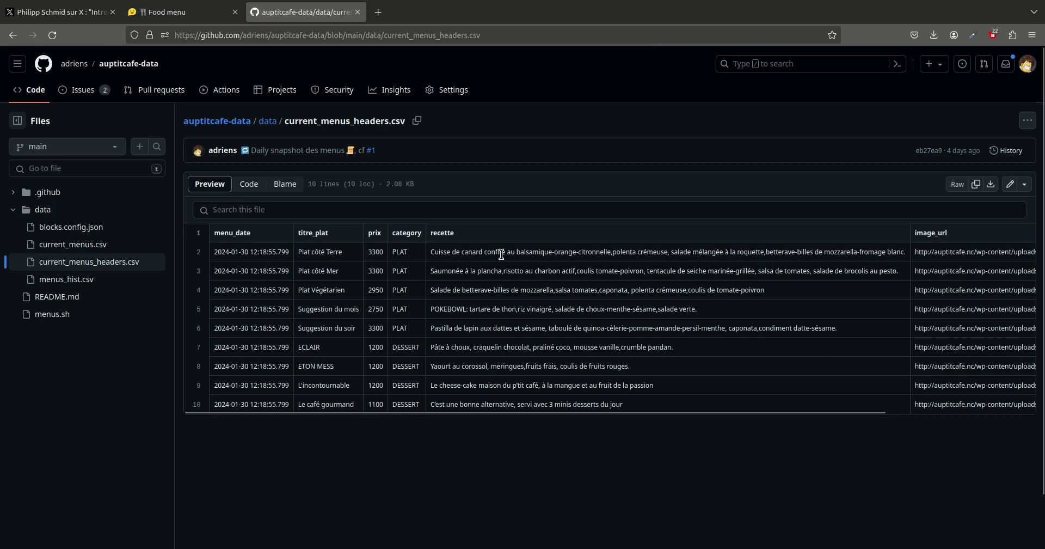
- Compare the Plat côté Terre and Plat côté Mer recipes in current_menus_headers.csv with the assistant's French menu reply in HuggingChat
left_click_drag(535, 252, 446, 250)
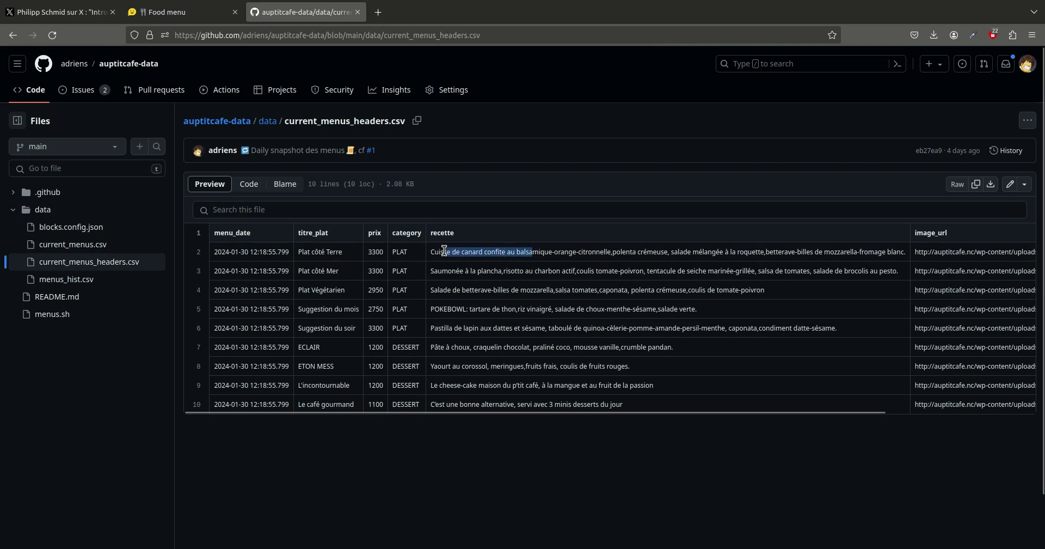
left_click(163, 12)
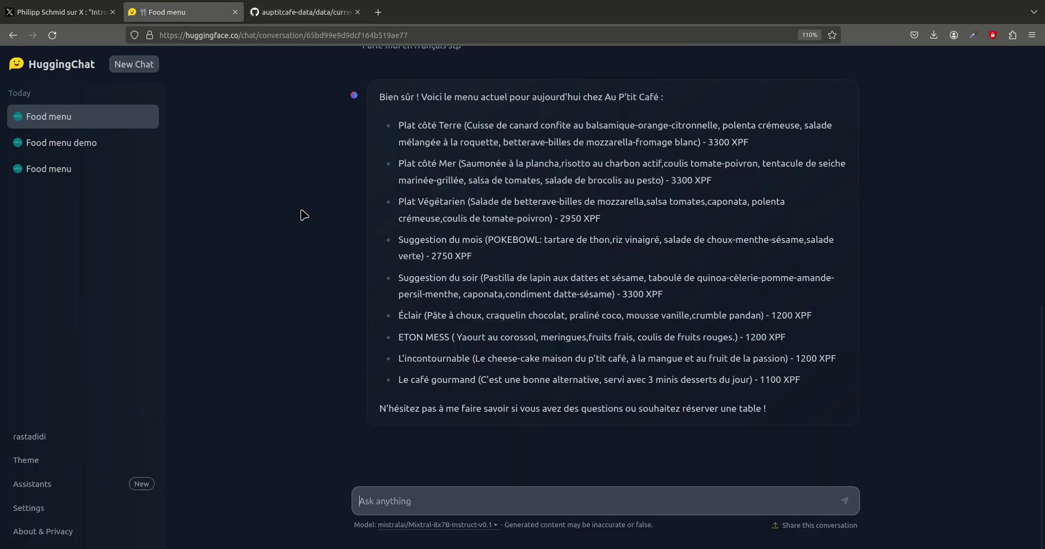
left_click_drag(720, 126, 665, 126)
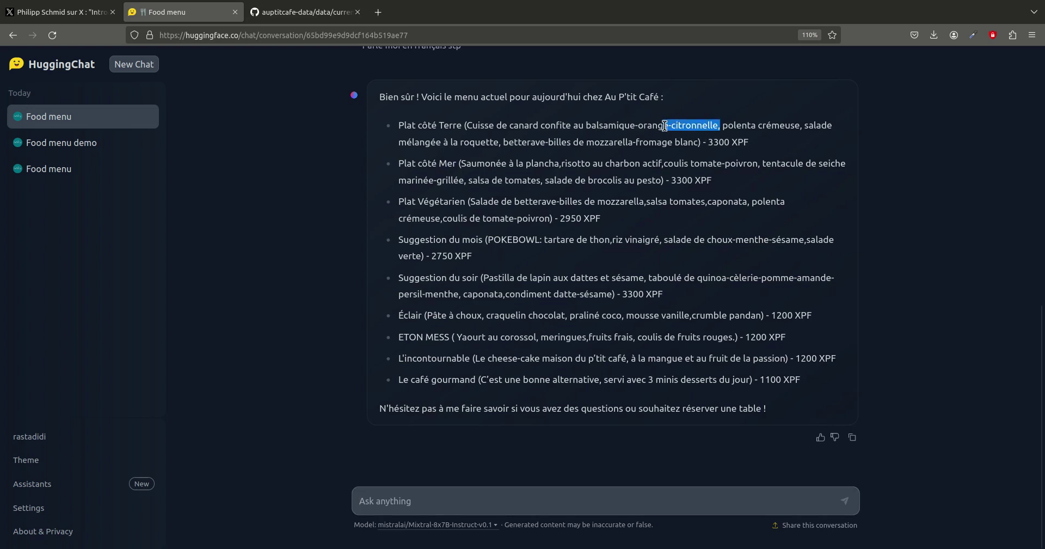
key("ctrl+Tab")
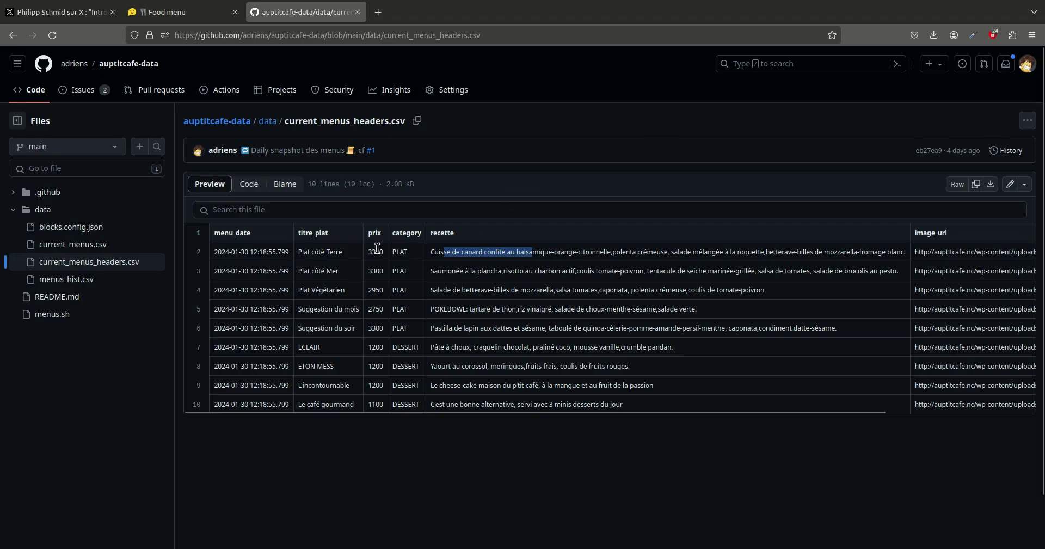
key("ctrl+shift+Tab")
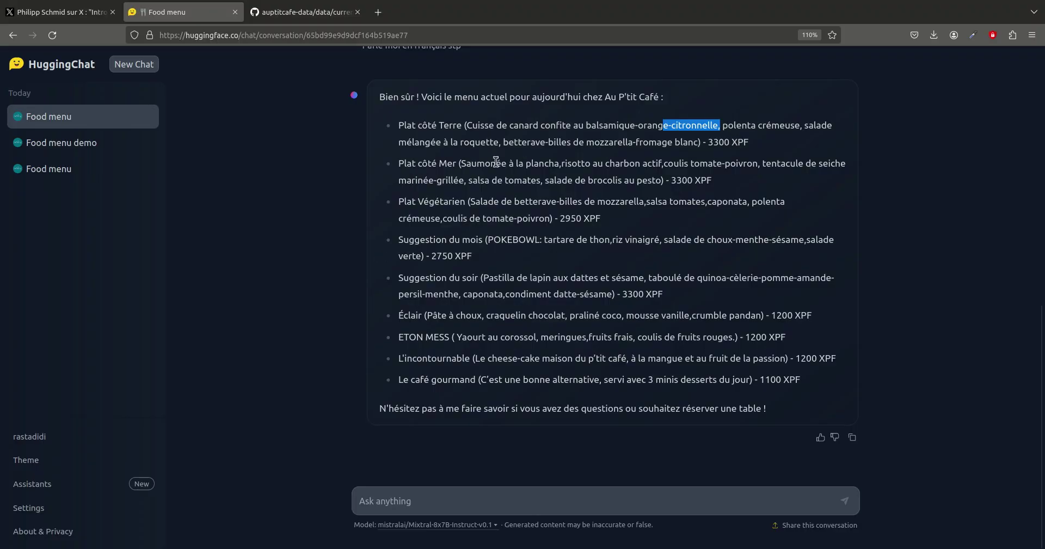
left_click_drag(571, 163, 533, 162)
key("ctrl+Tab")
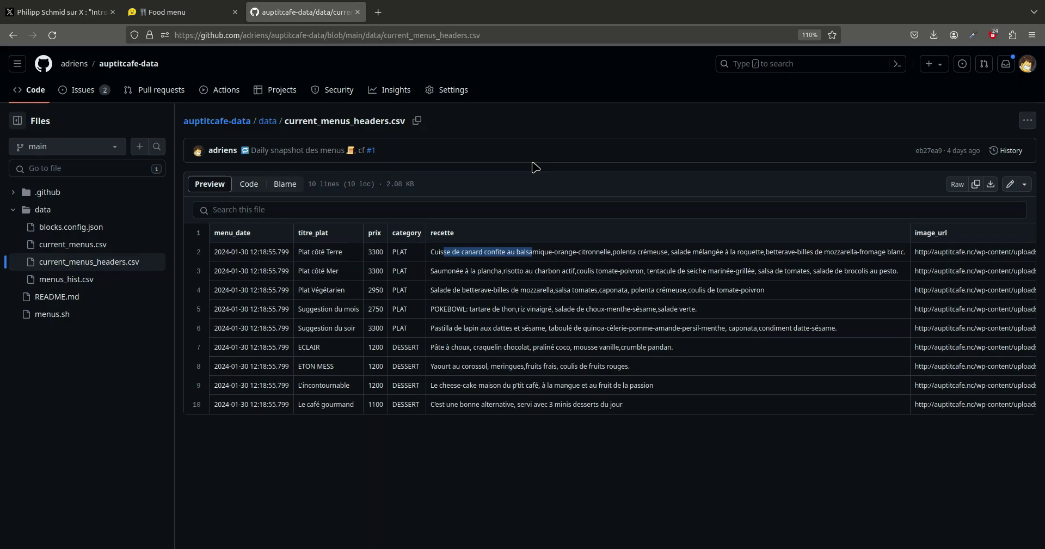
key("ctrl+shift+Tab")
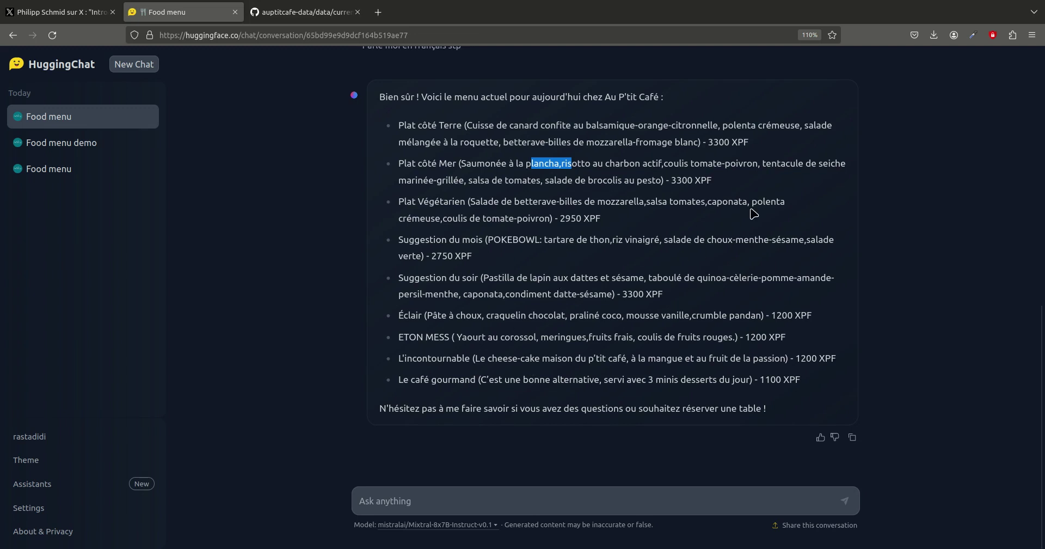
- Ask the assistant "Quels sont les desserts ?" and check its answer against the dessert rows of current_menus_headers.csv
left_click(411, 500)
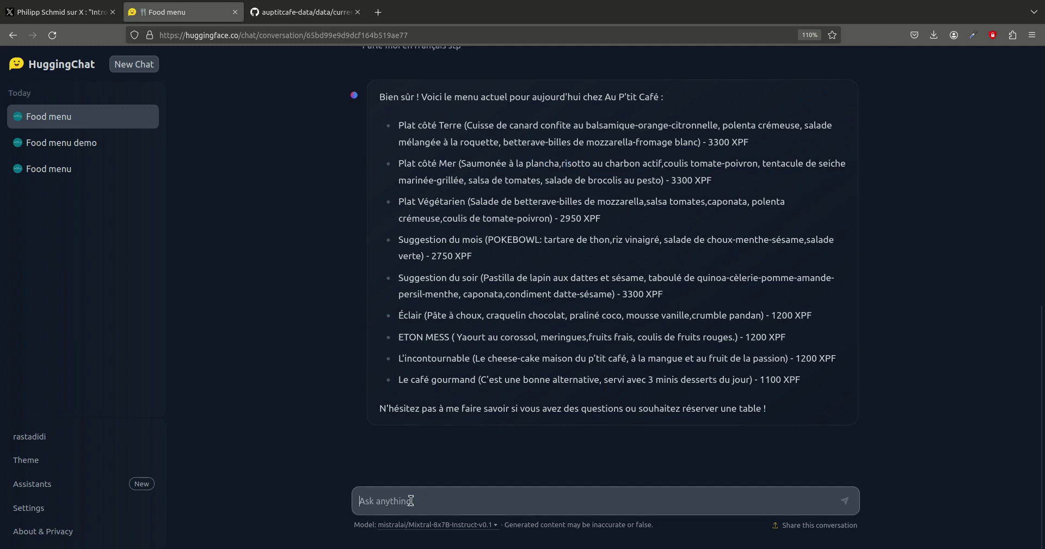
left_click(304, 180)
scroll(1030, 474, "up", 9)
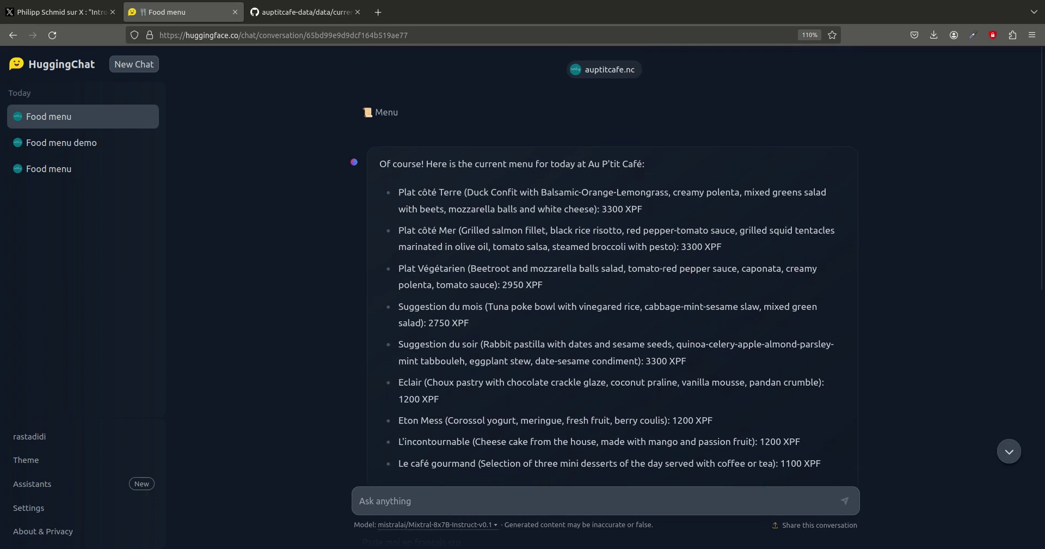
left_click_drag(1038, 244, 1042, 200)
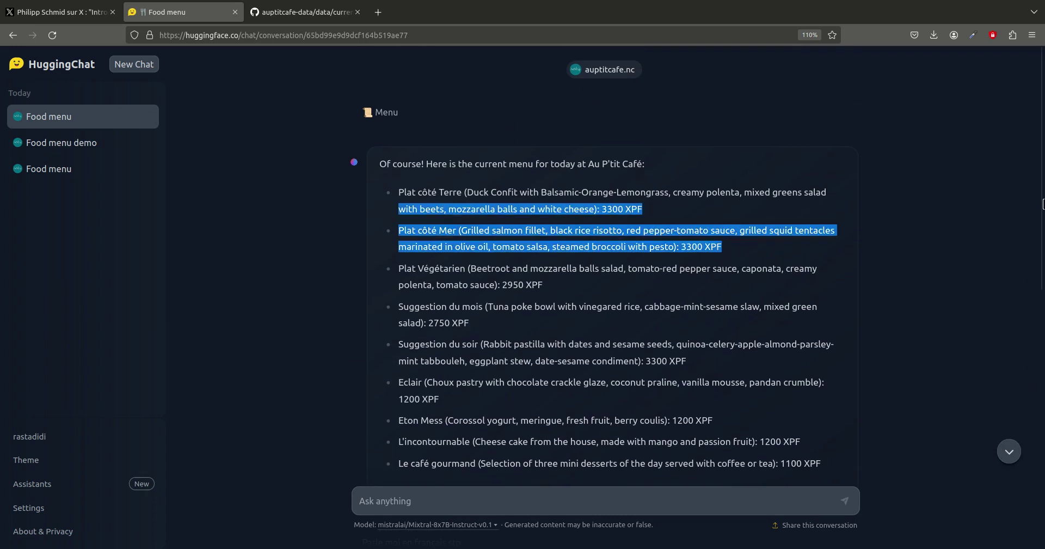
left_click(874, 157)
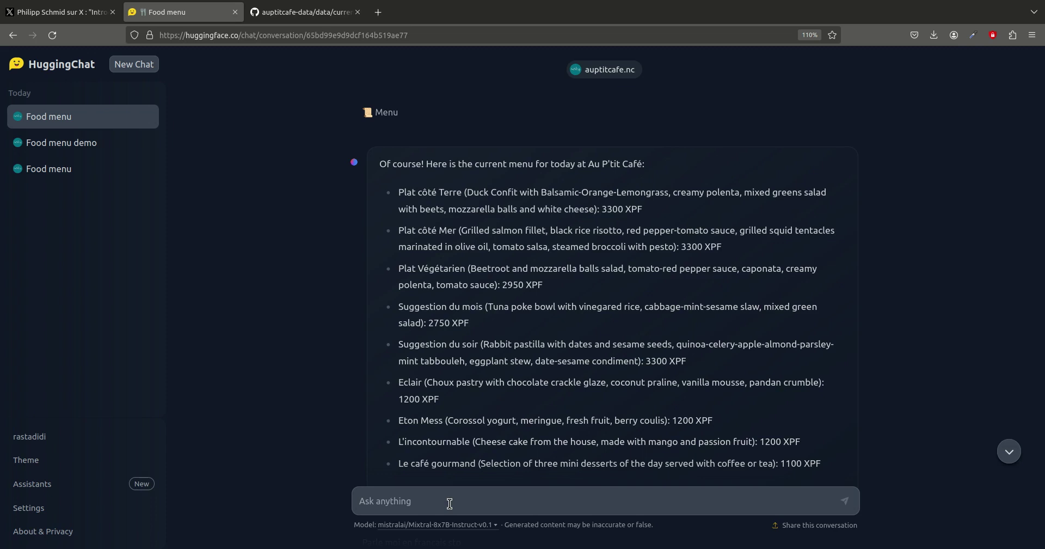
type("Quels son")
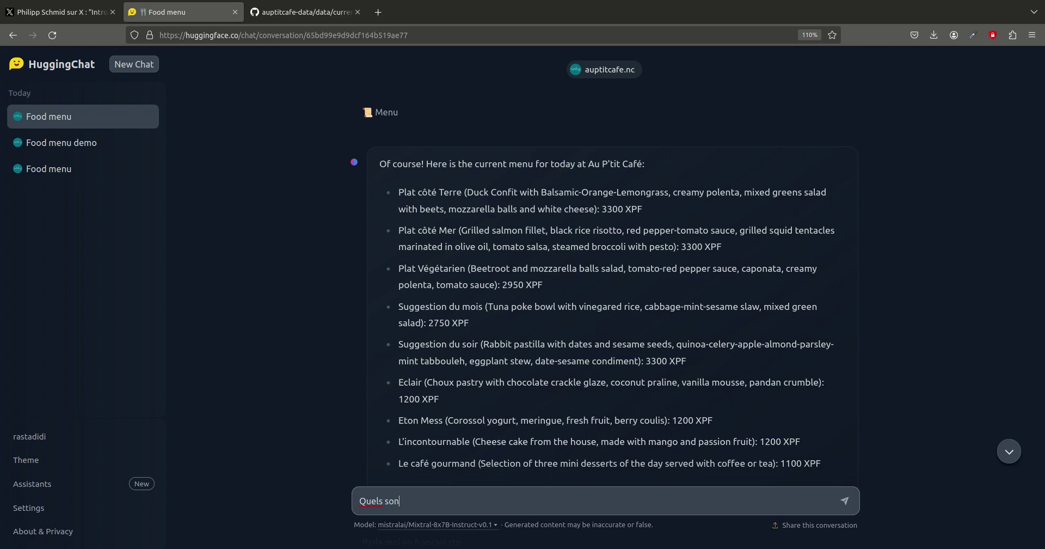
type("t les desserts ?")
key("Return")
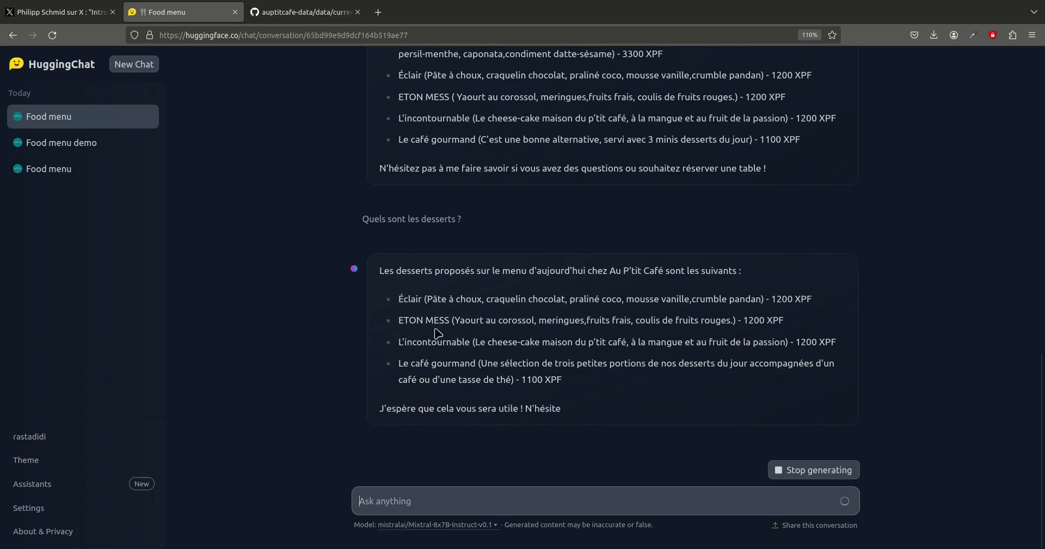
left_click(314, 21)
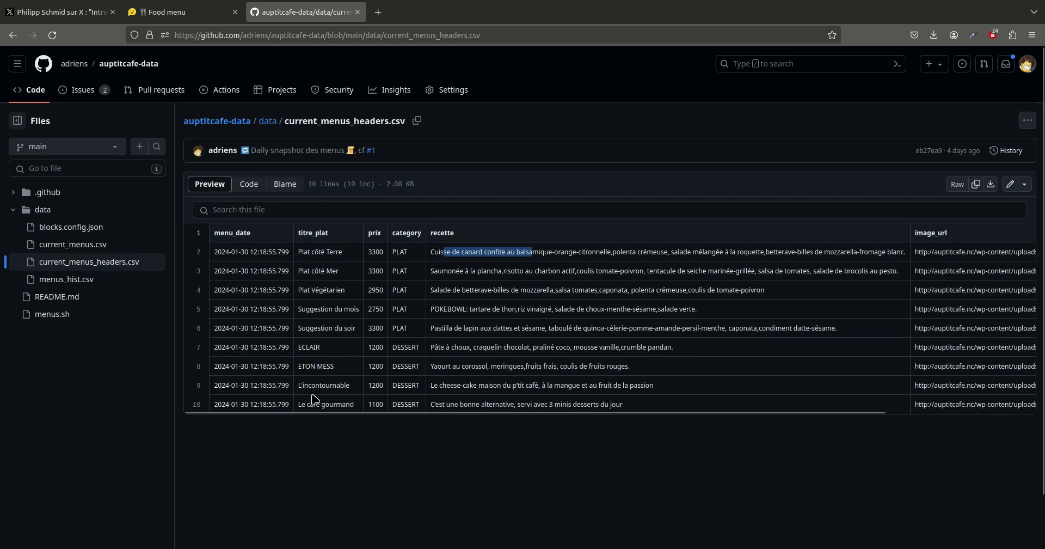
key("ctrl+Page_Up")
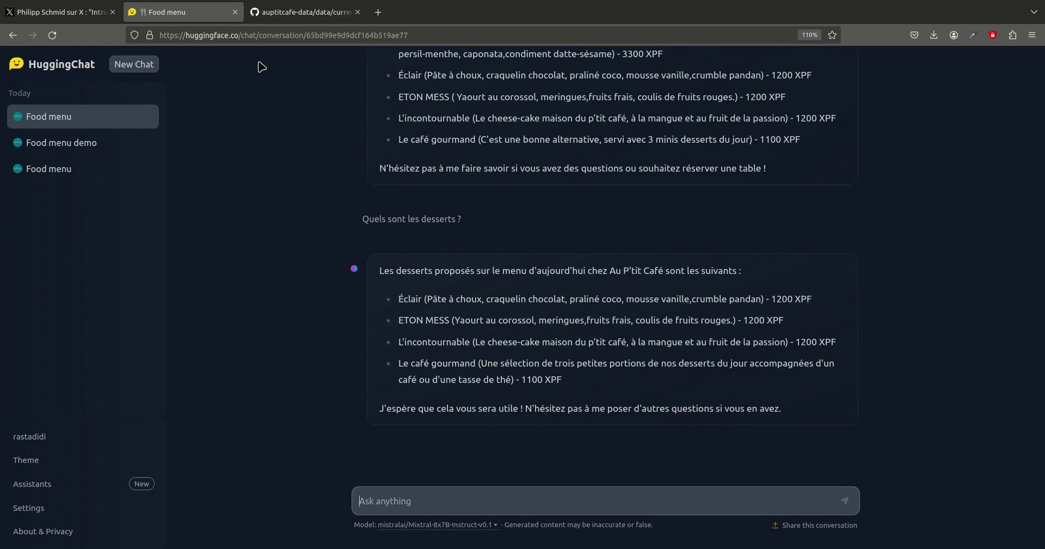
- Send the message "je suis végétarien", review the suggested dishes and give the reply a positive rating
type("je suis végétarien")
key("Return")
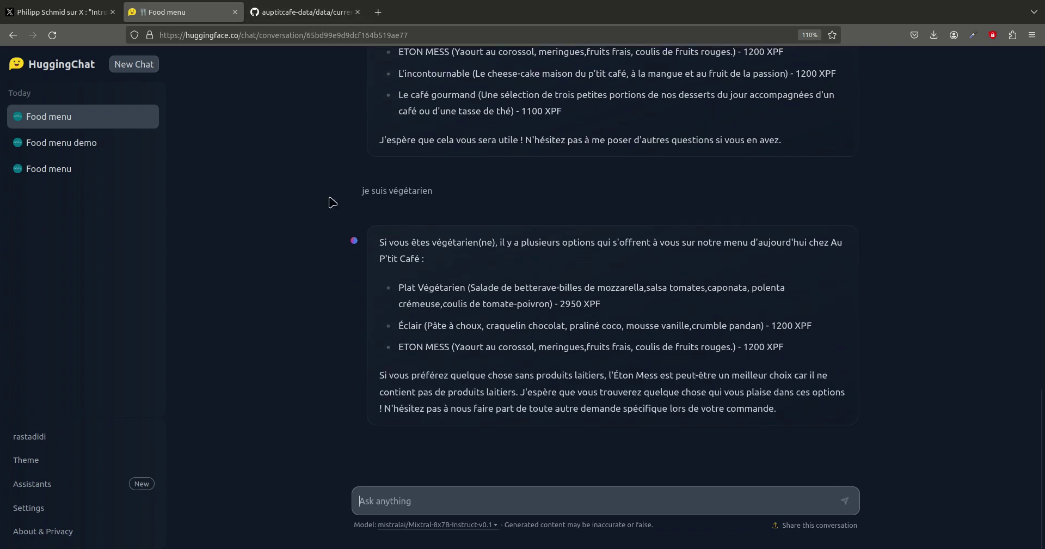
left_click_drag(479, 287, 399, 288)
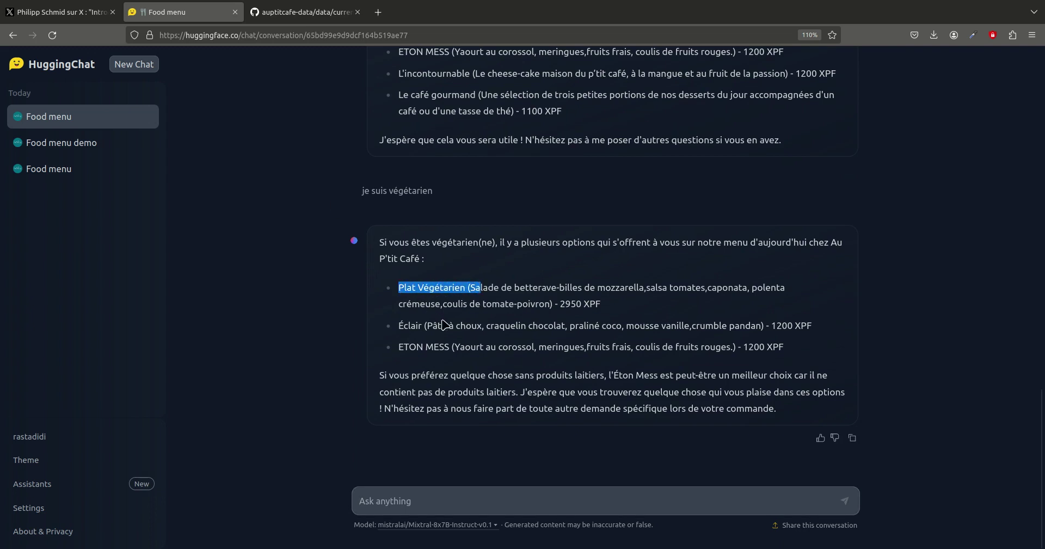
left_click_drag(479, 346, 440, 335)
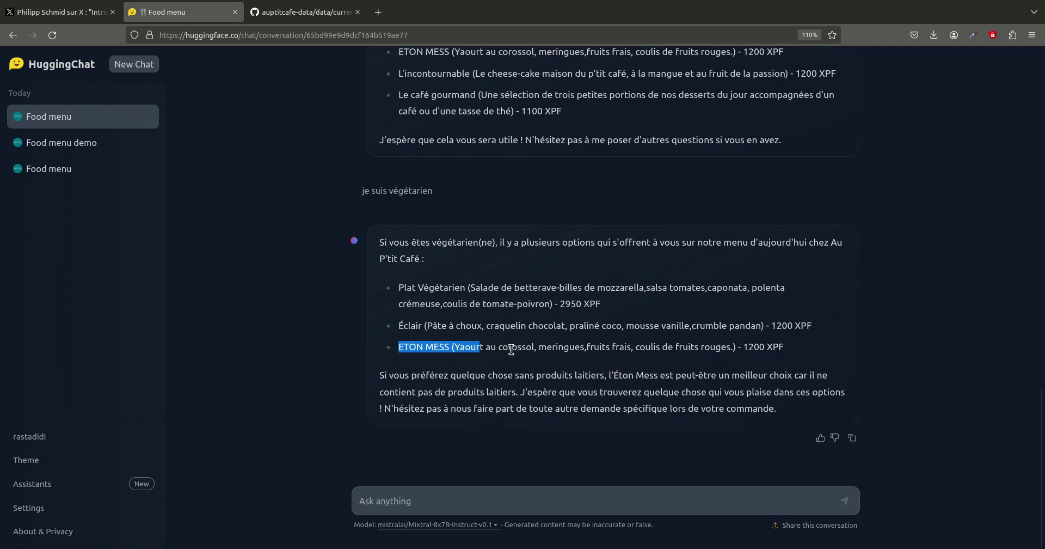
left_click_drag(609, 375, 592, 375)
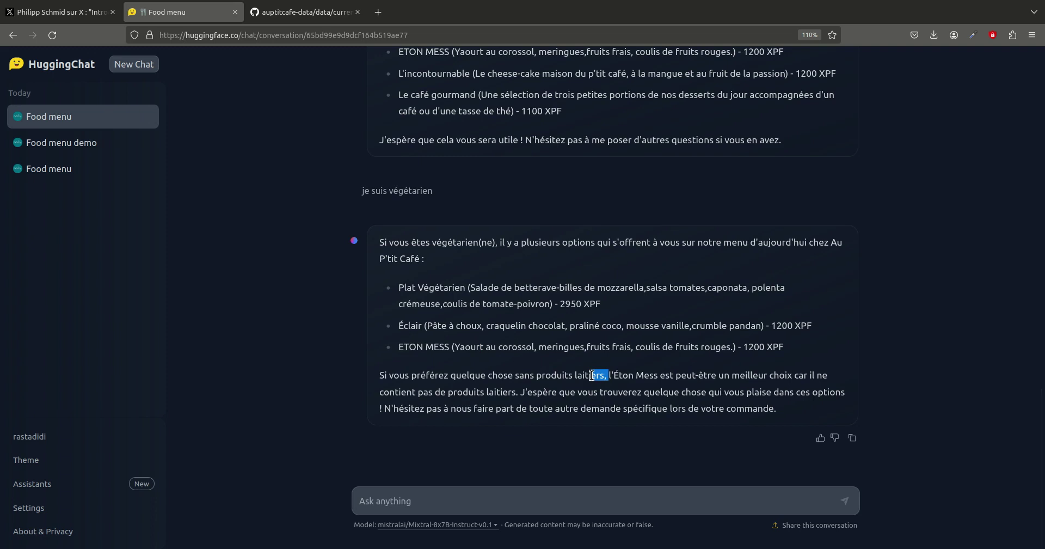
left_click(820, 438)
- Send the message "oui, je préfère éviter les poduits laitiers" and highlight "Eton Mess" in the assistant's reply
left_click(423, 493)
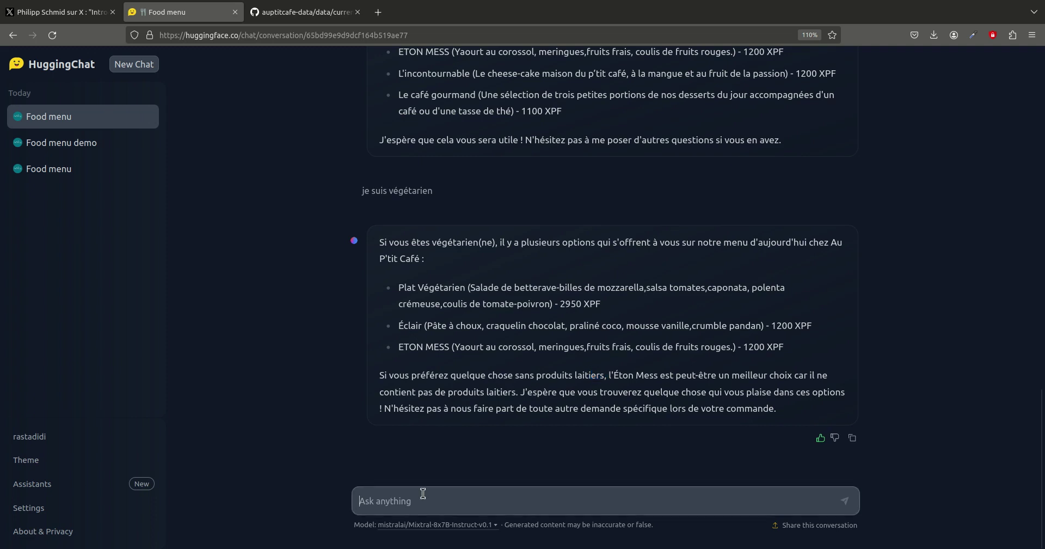
type("oui, je préfère éviter les poduits laitiers")
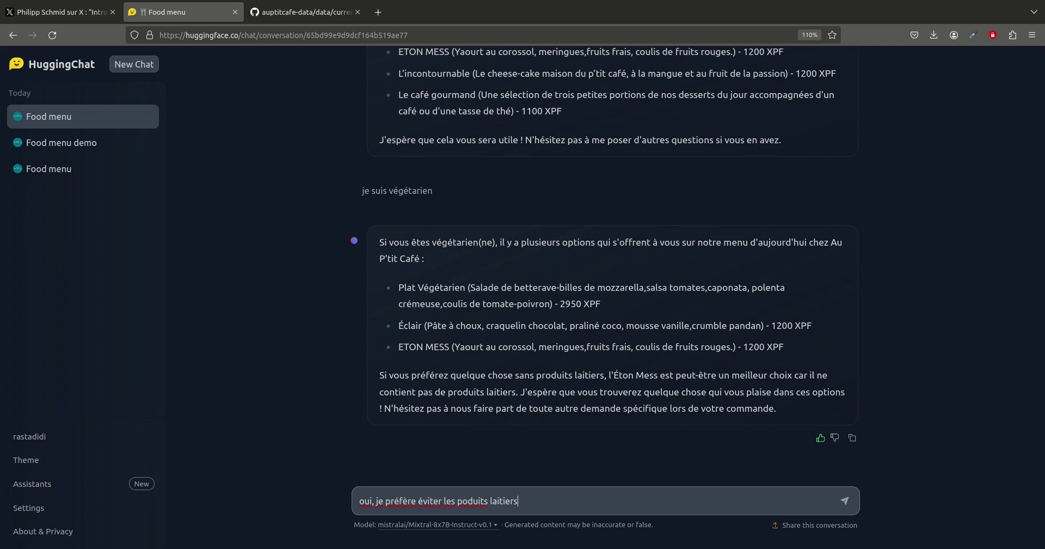
key("Return")
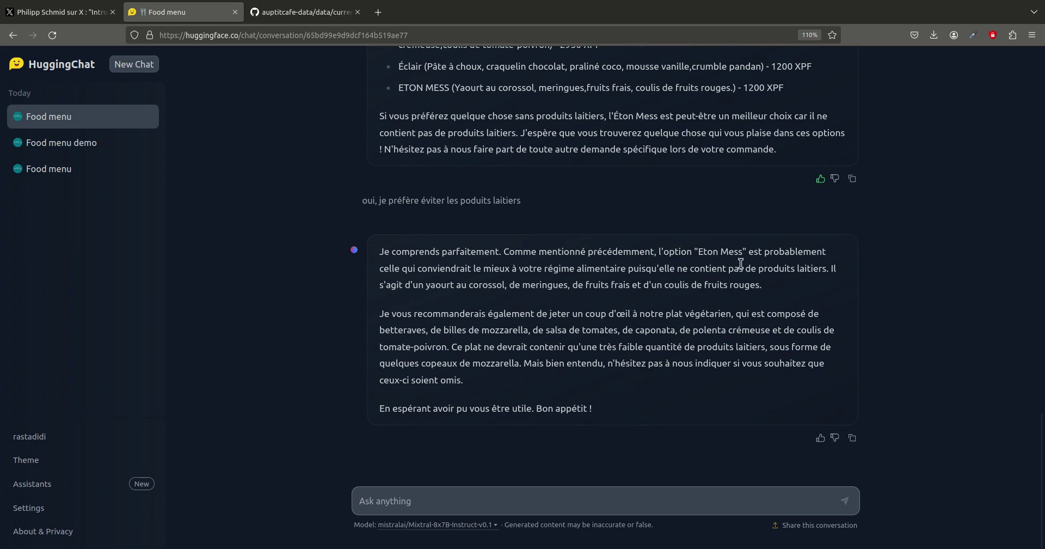
left_click_drag(744, 254, 698, 252)
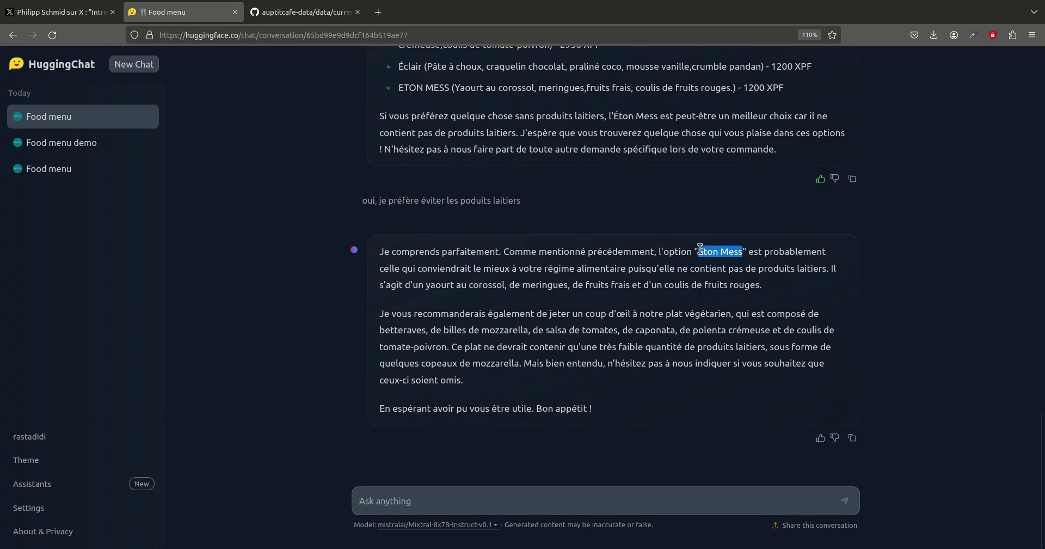
- Ask the assistant "Combien cela me coutera-l si je prends le plat végétarien comme plat plrincipal et 'Eton Mess' comme dessert ?"
left_click(531, 498)
type("Combien")
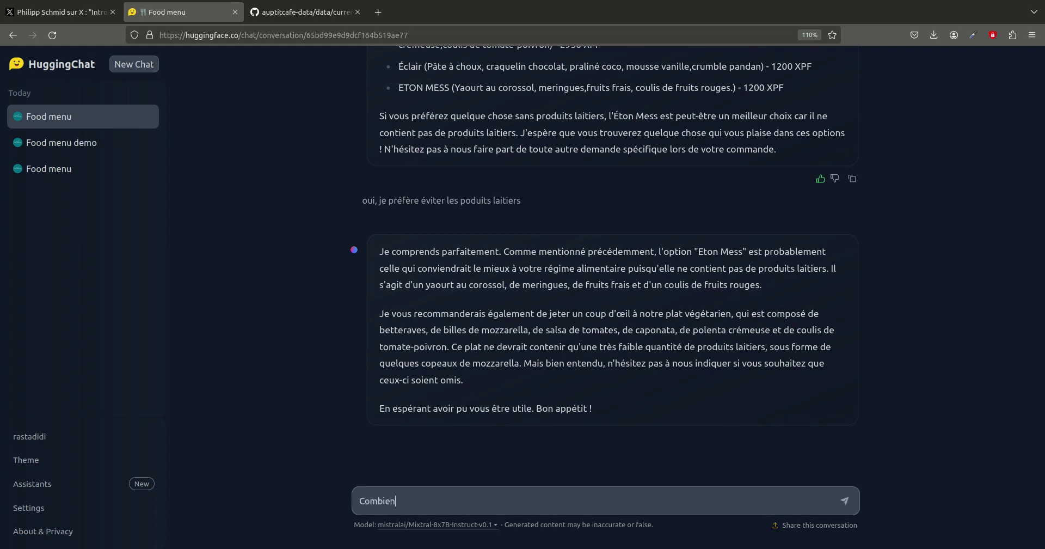
type(" cela me coutera-l si je pren")
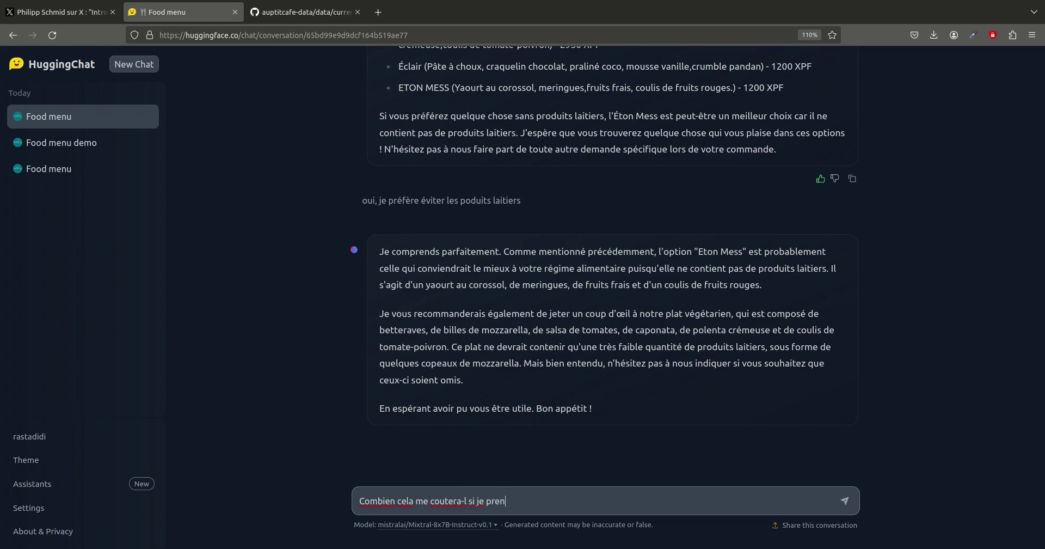
type("ds le plat végét")
type("arien et")
type("omme plat plr")
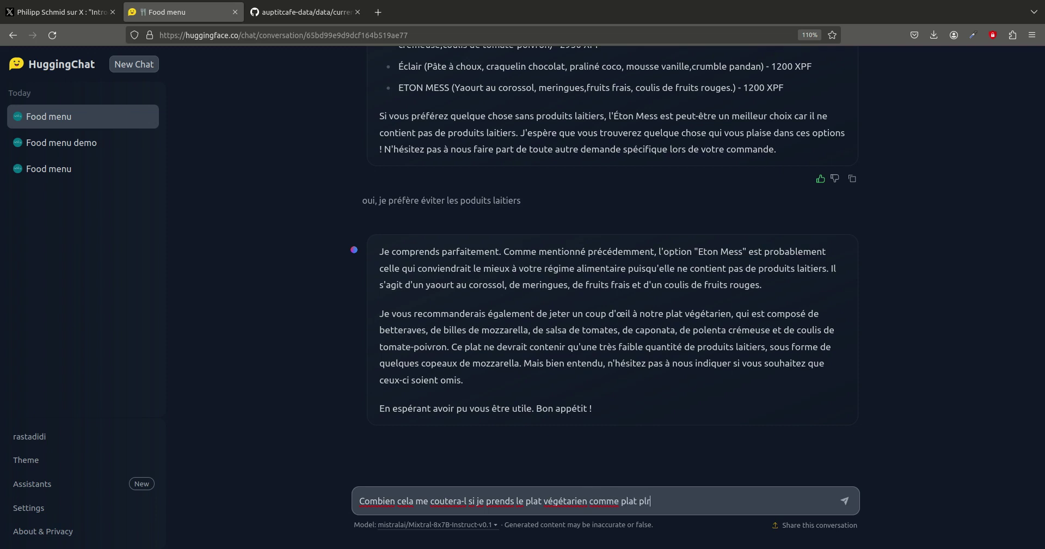
type("incipal et")
type(" co")
type("\"Eton Mess\" comme des")
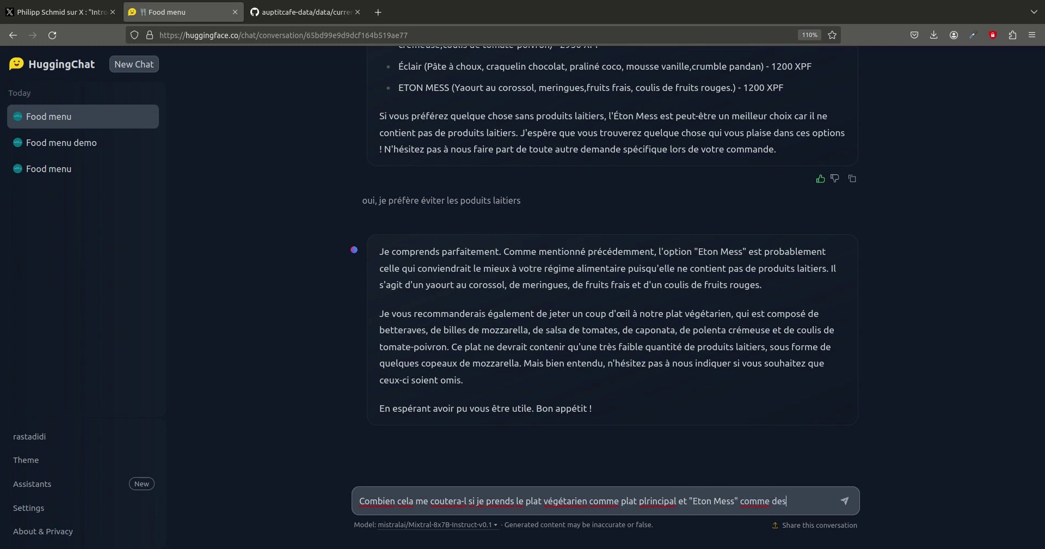
type("sert ?")
key("Return")
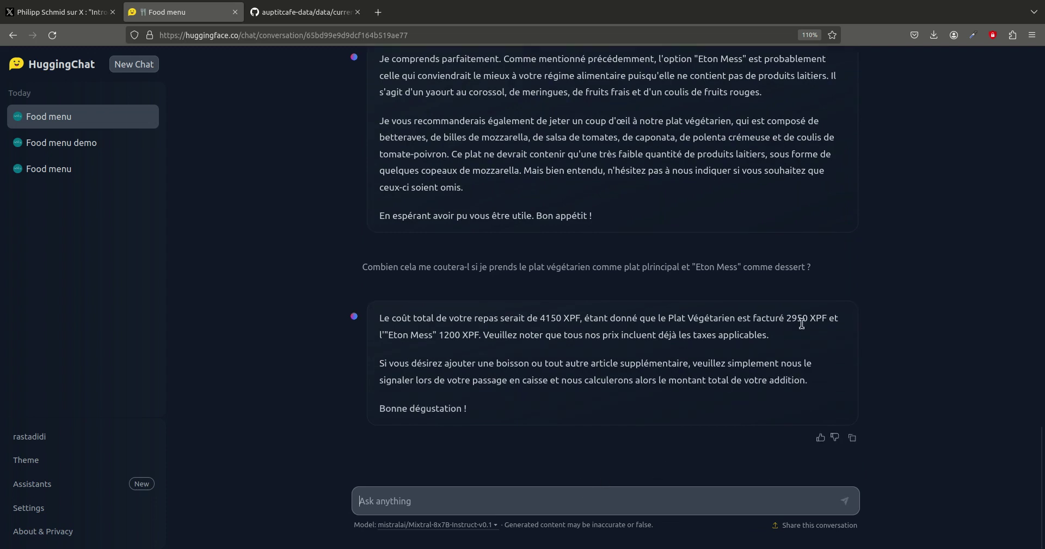
- Check the Plat Végétarien price in current_menus_headers.csv on GitHub and return to the HuggingChat conversation
left_click(325, 13)
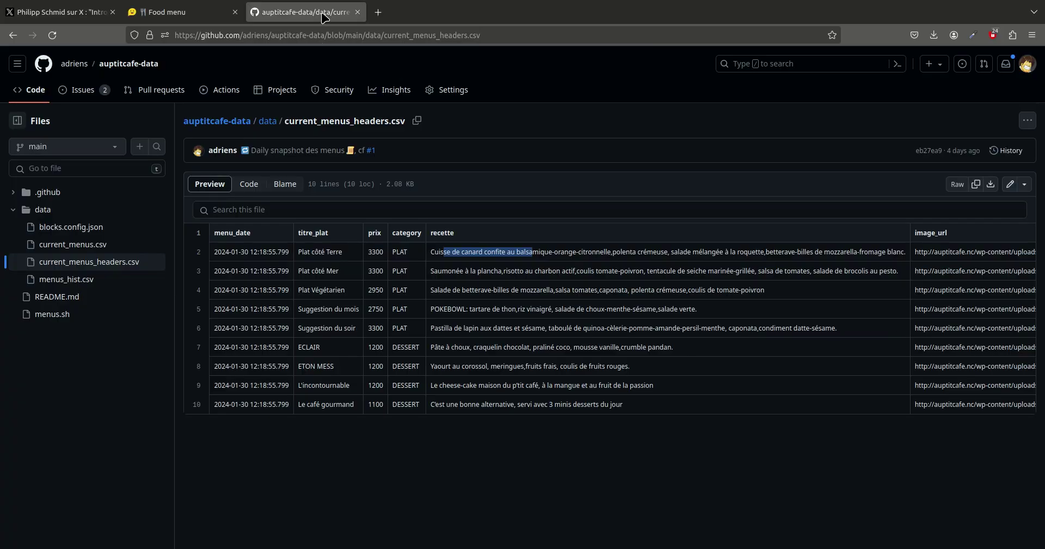
double_click(377, 289)
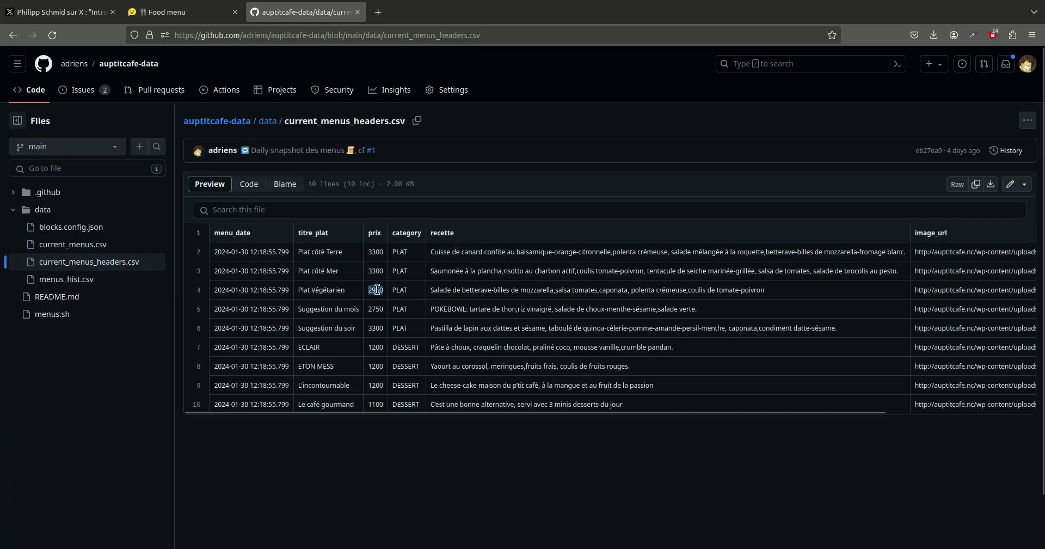
key("ctrl+Page_Up")
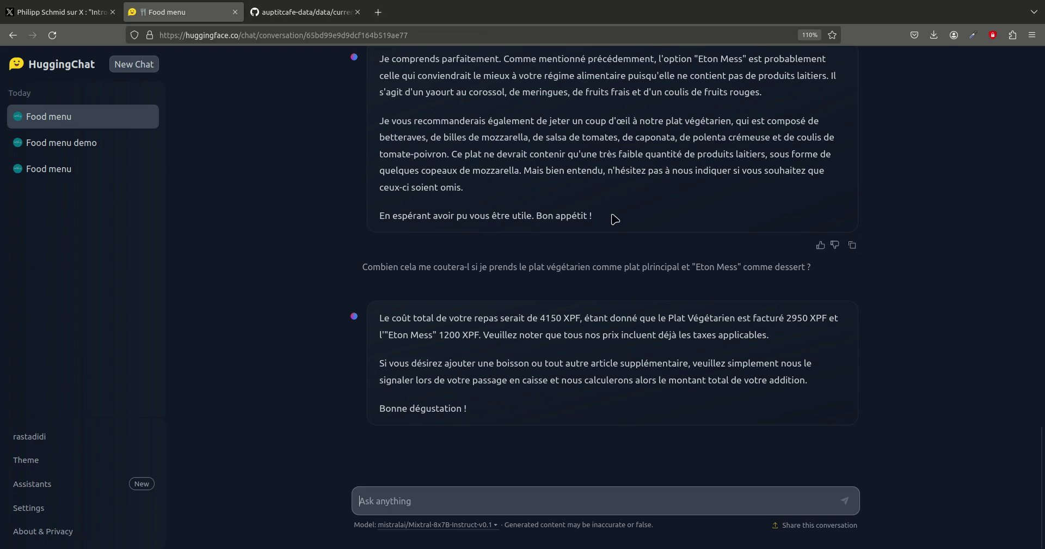
- Verify the assistant's meal total by searching the web for "2950+1200", and highlight the total in its reply
double_click(794, 318)
key("ctrl+c")
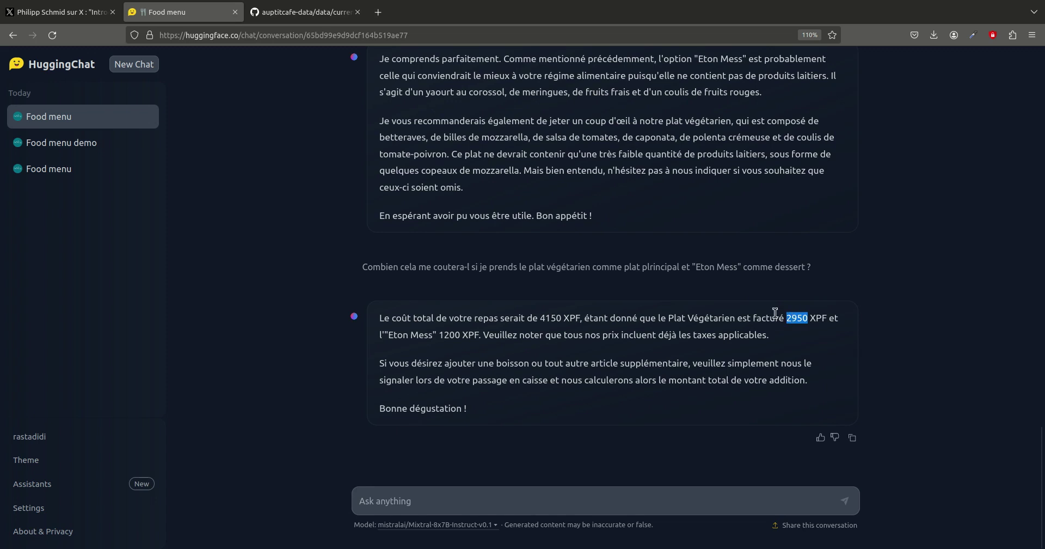
left_click(377, 13)
key("ctrl+v")
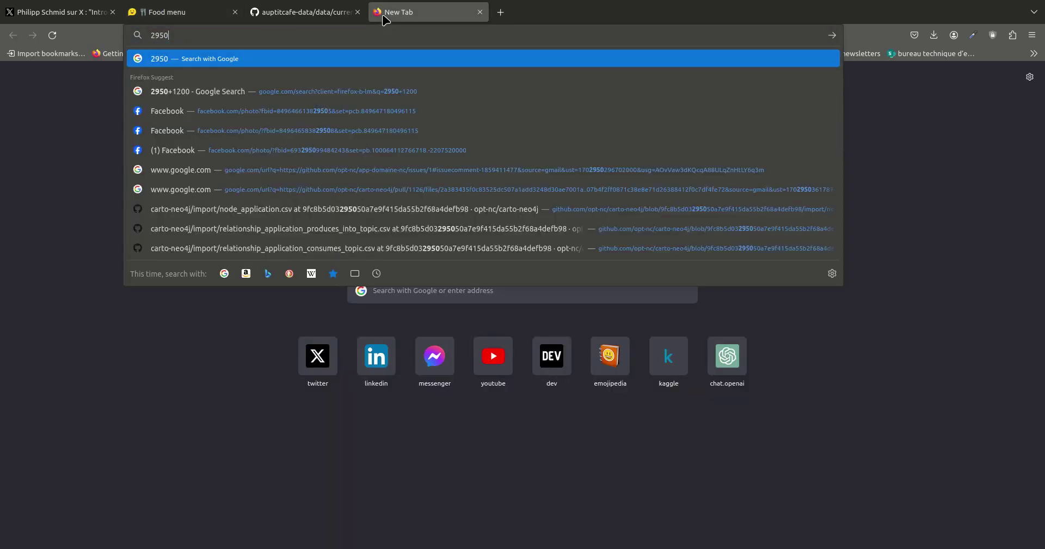
type("+1200")
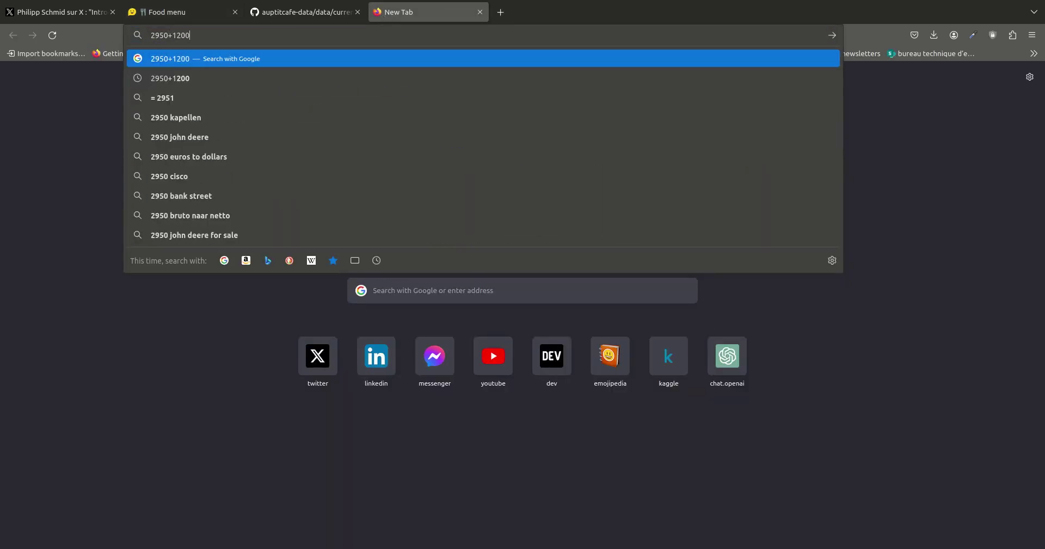
key("Return")
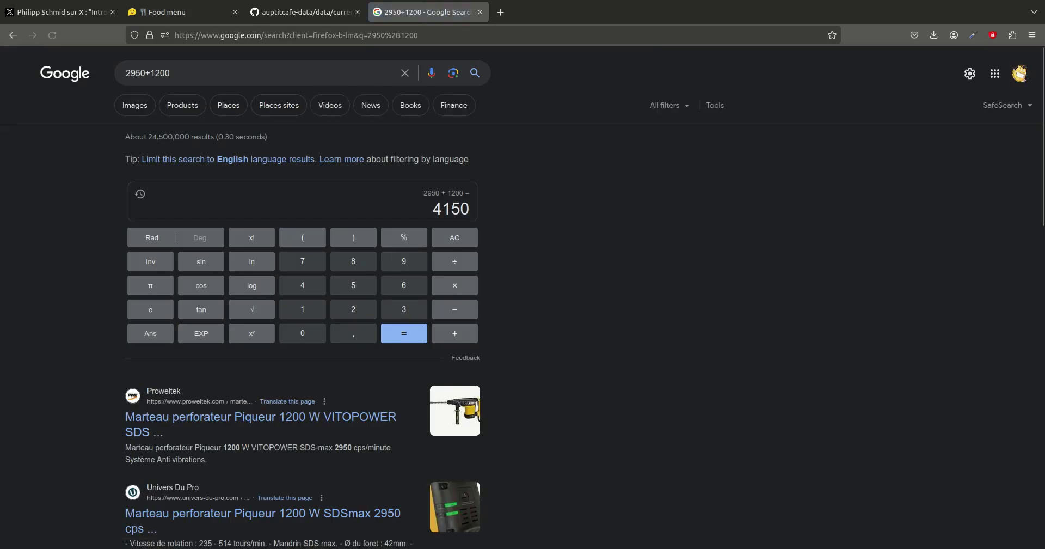
key("ctrl+w")
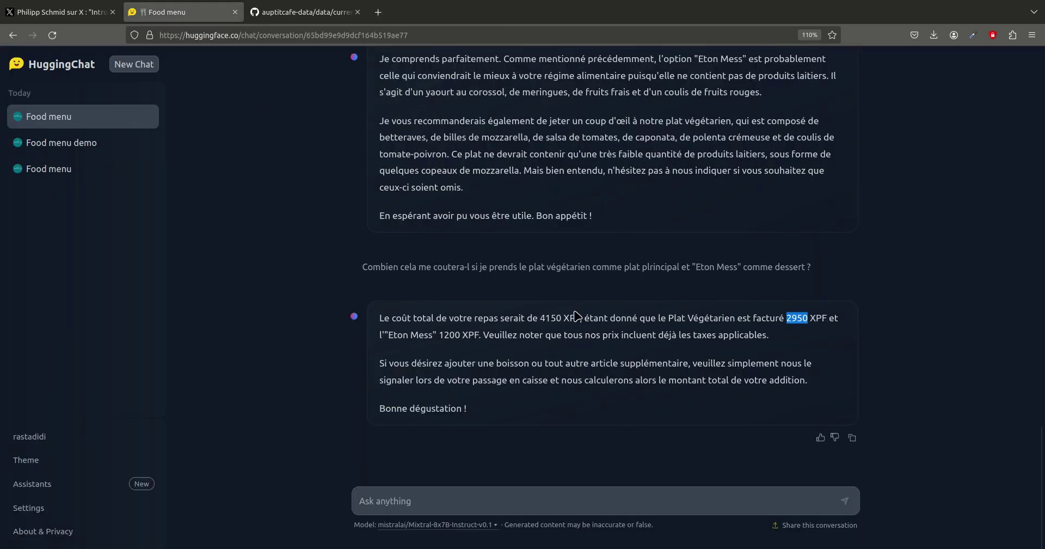
double_click(551, 317)
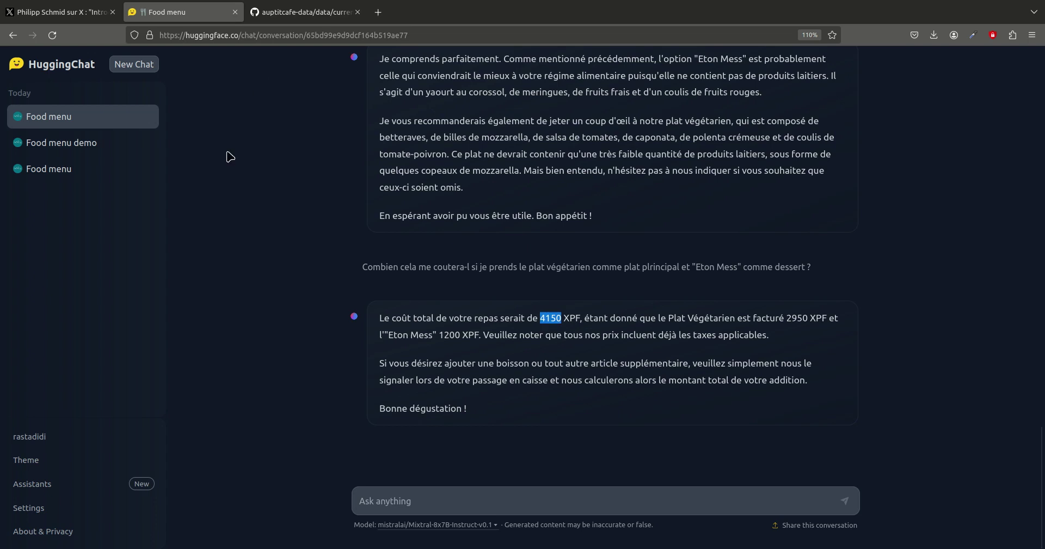
- Ask the assistant "Mes amis sont amateurs de viande rouge: que leur conseiller ?" and highlight the mention of local and seasonal ingredients in its reply
left_click(440, 495)
type("Me")
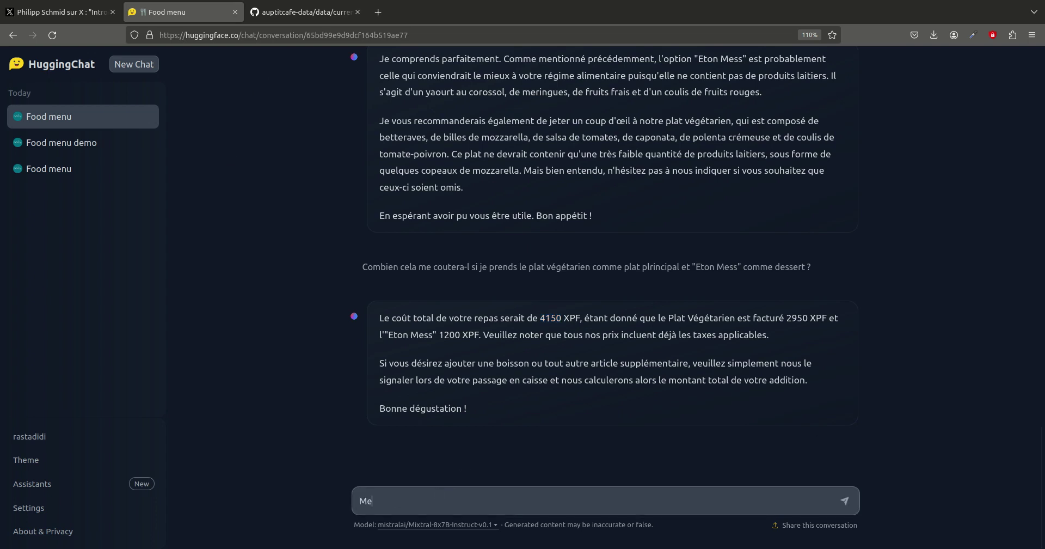
type("s amis sont amateurs de vande")
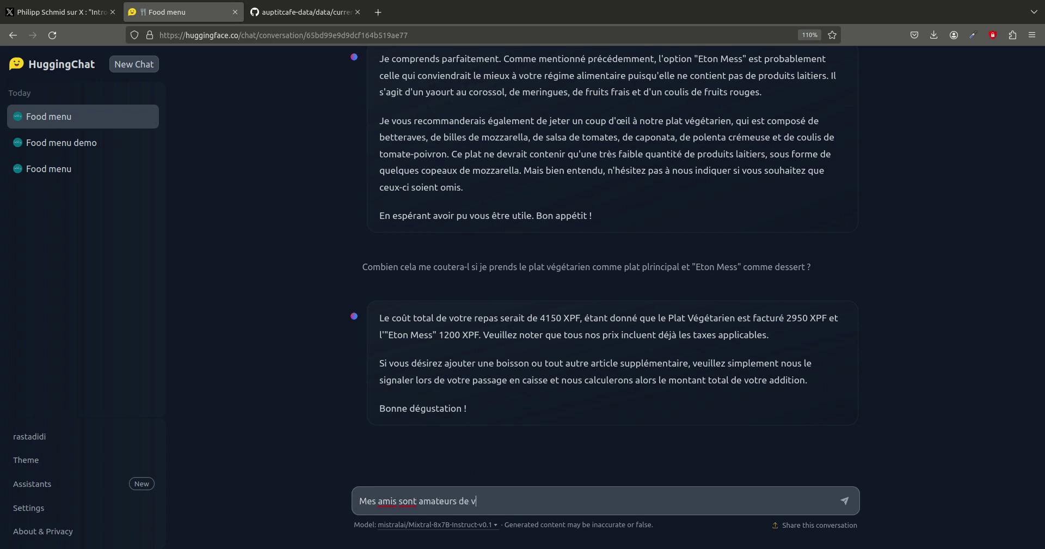
key("BackSpace")
key("BackSpace")
type("iande rouge: que leur conseiller ?")
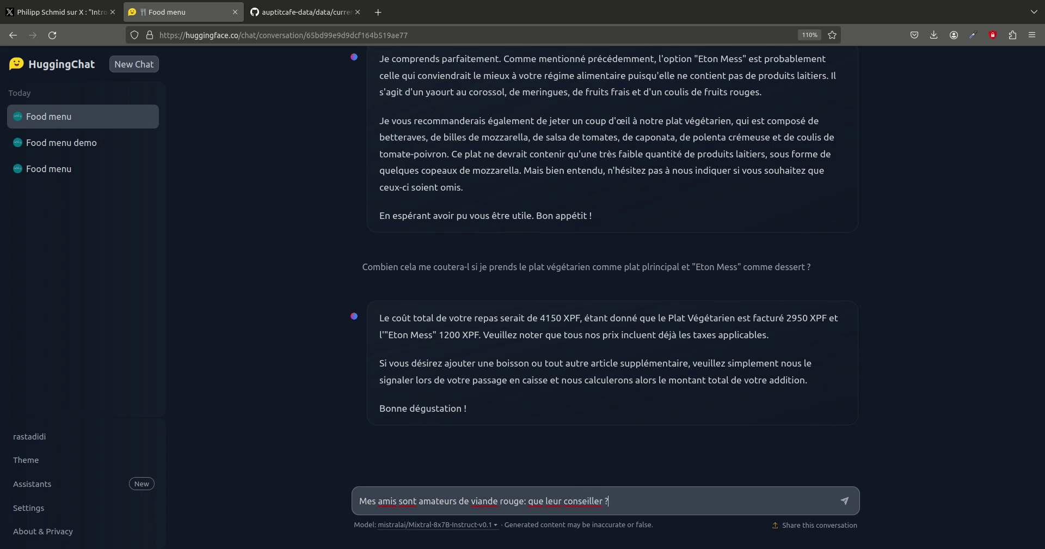
key("Return")
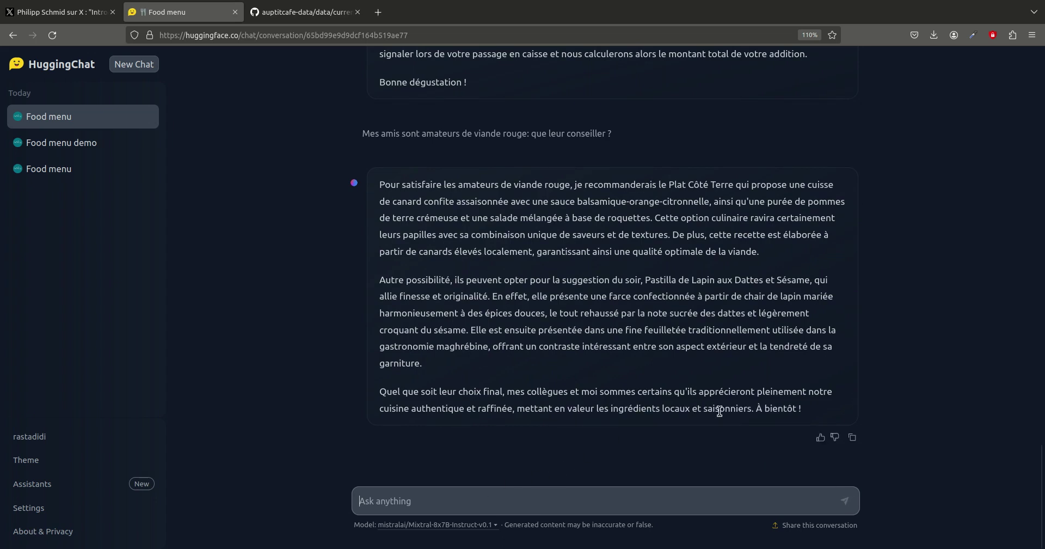
left_click_drag(754, 408, 628, 408)
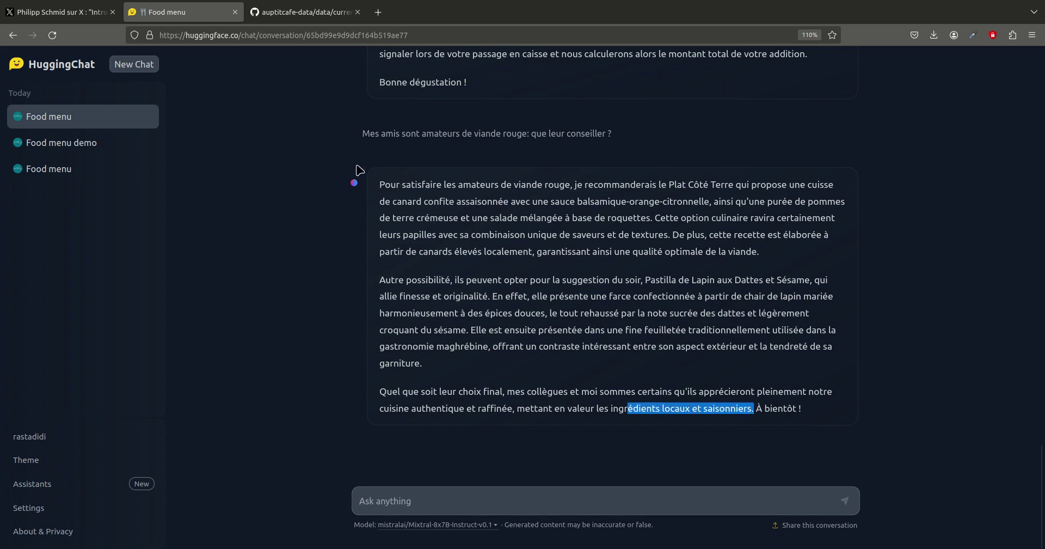
key("alt+Tab")
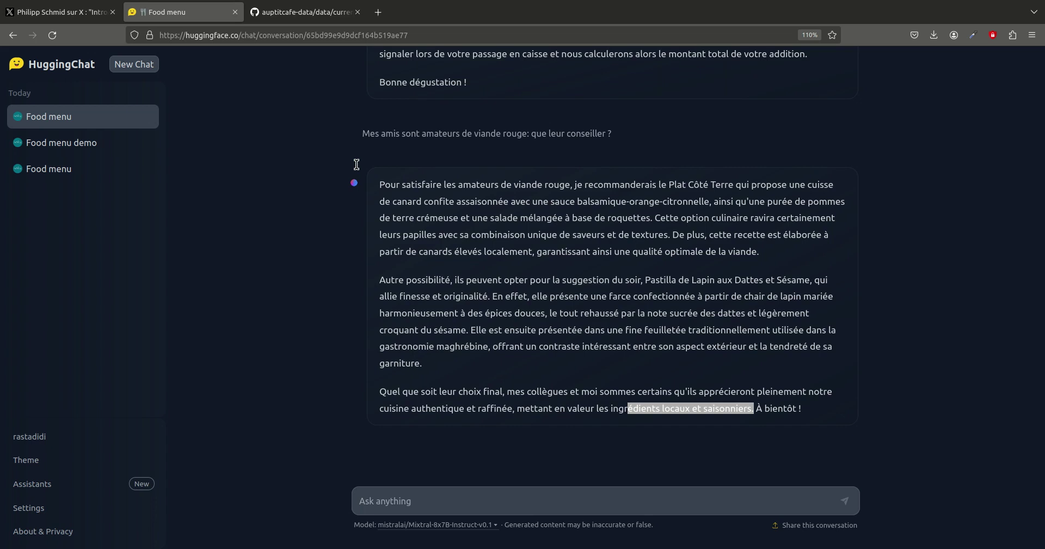
key("alt+Tab")
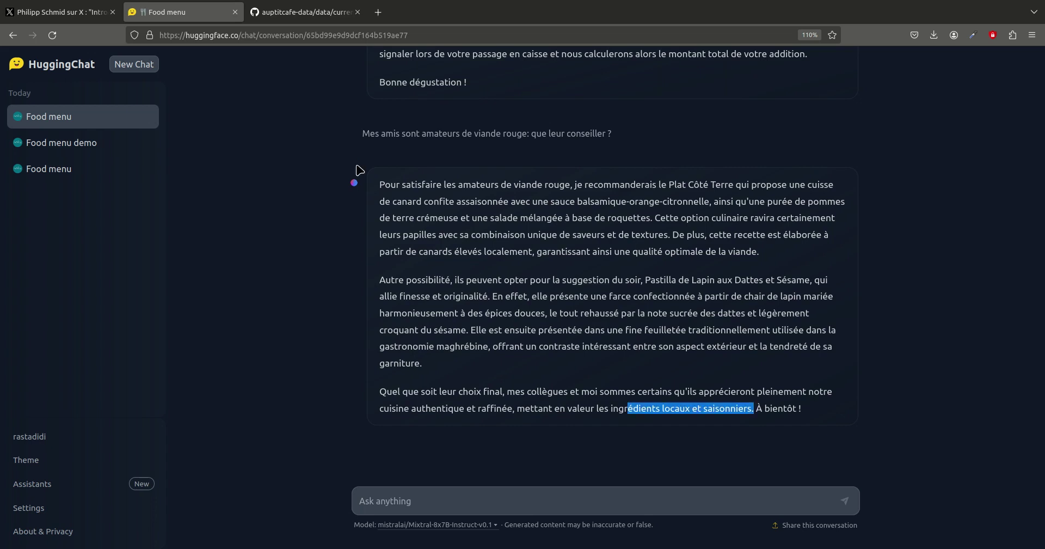
- Send the assistant the question "quelle est ladresse du site web du restaurant ?"
left_click(396, 509)
type("quelle est la")
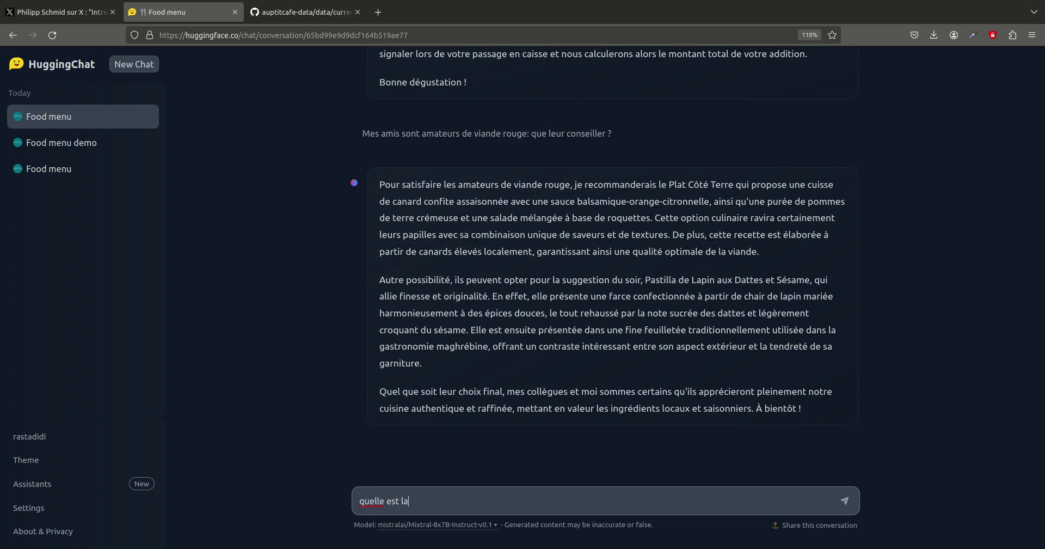
type("dresse du site web du restaurant ?")
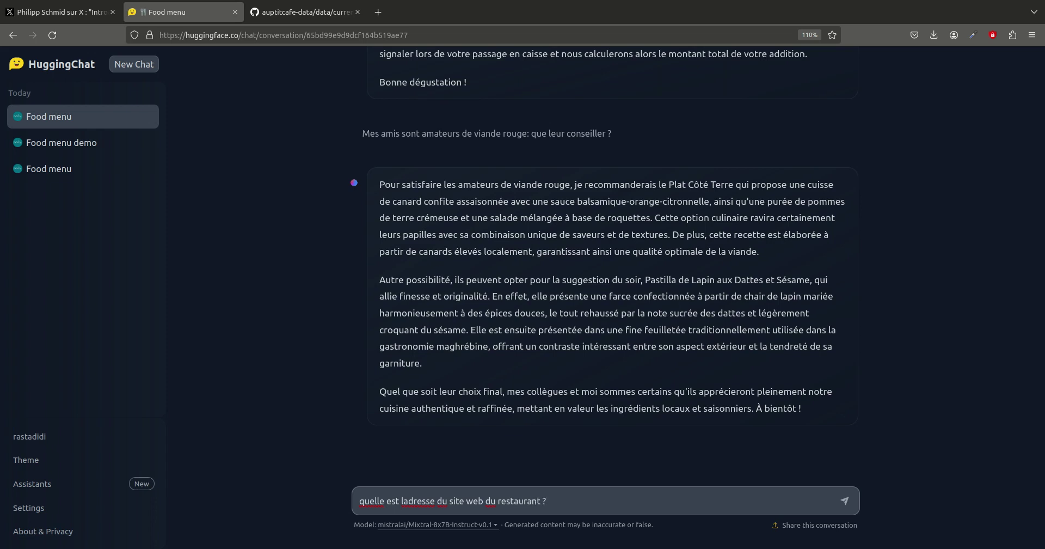
key("Return")
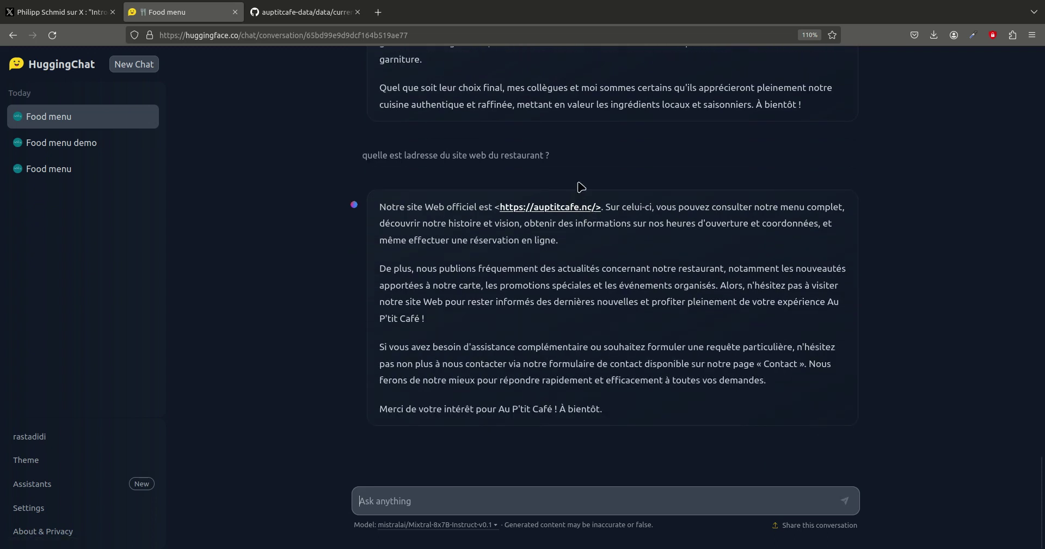
middle_click(553, 209)
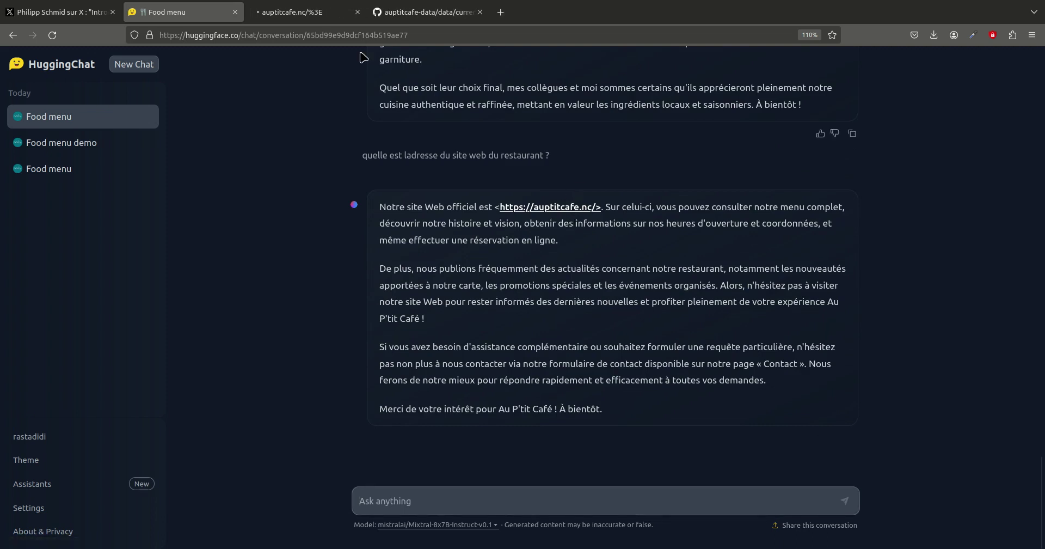
left_click(299, 9)
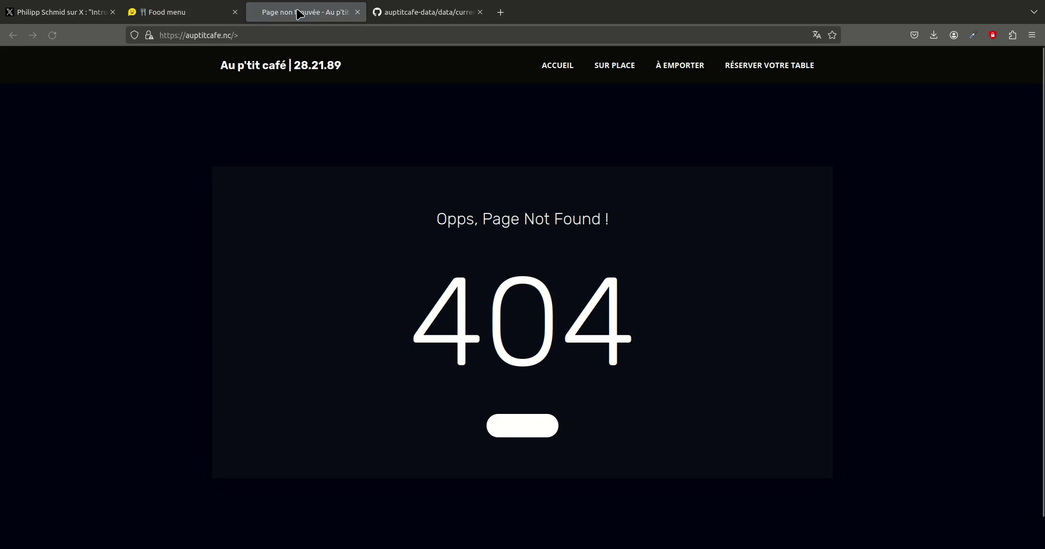
left_click(354, 35)
left_click(353, 35)
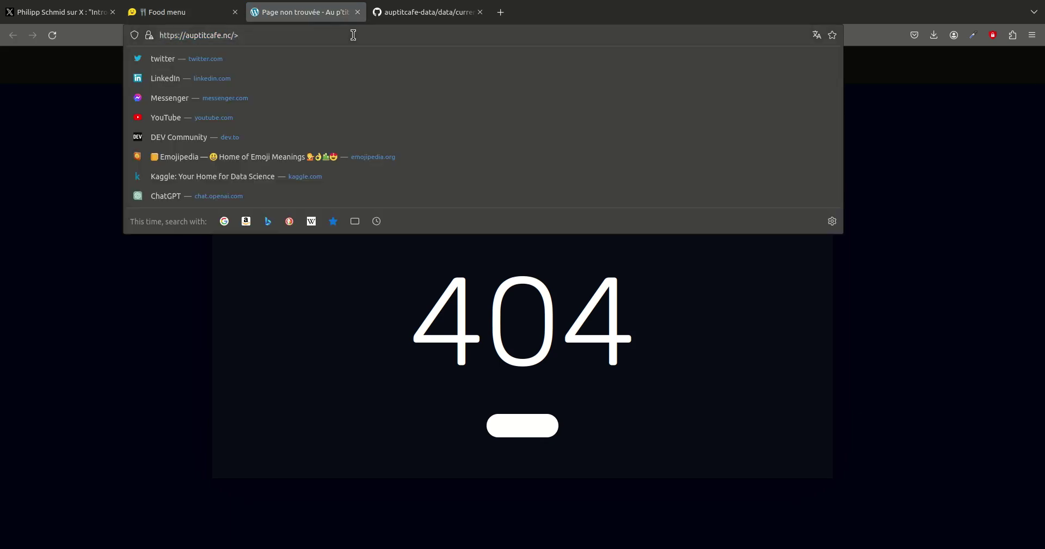
key("BackSpace")
key("BackSpace")
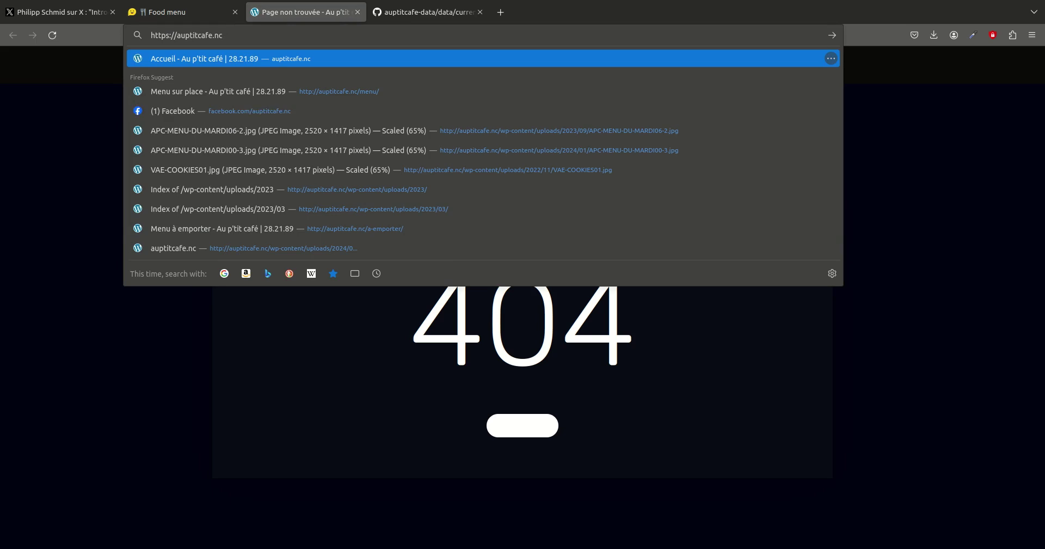
key("Return")
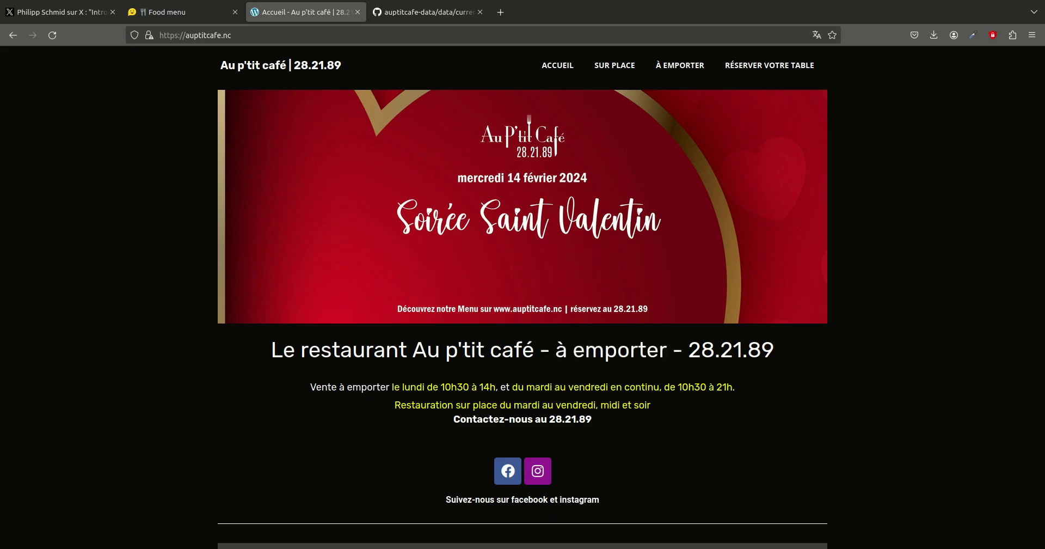
key("ctrl+w")
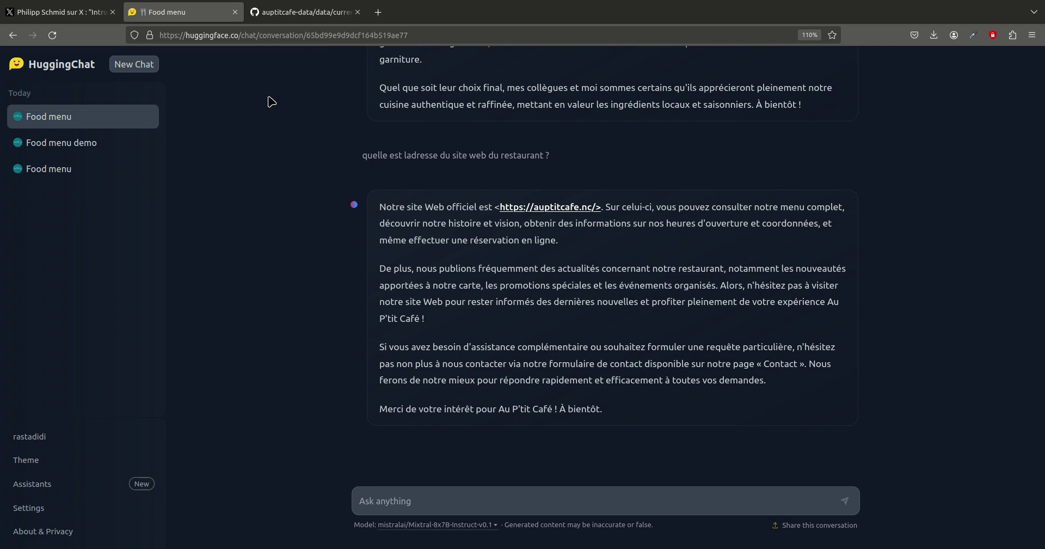
- View the runs of the "Snapshot hebdomadaire des menus" workflow in the auptitcafe-data GitHub repository
left_click(315, 12)
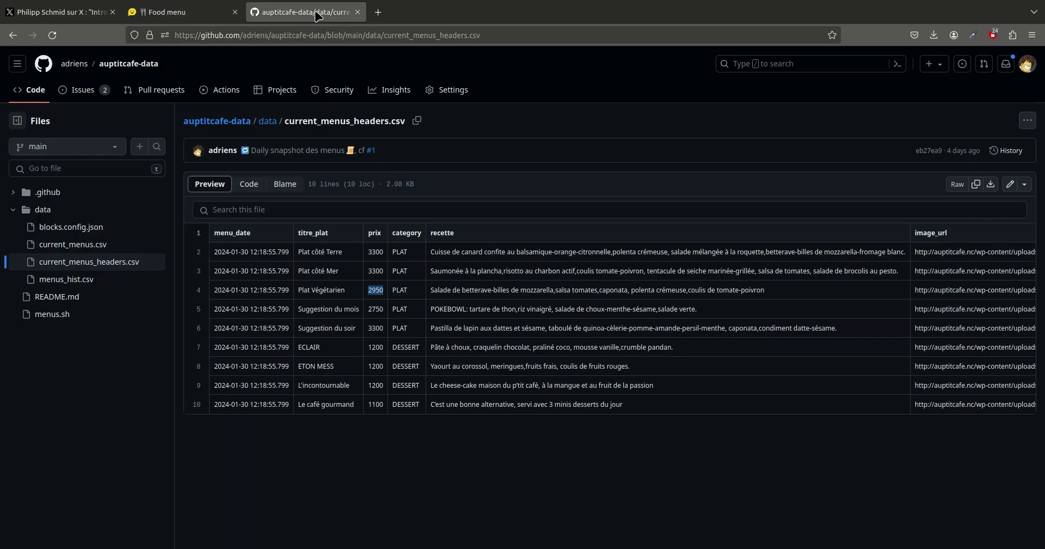
left_click(229, 93)
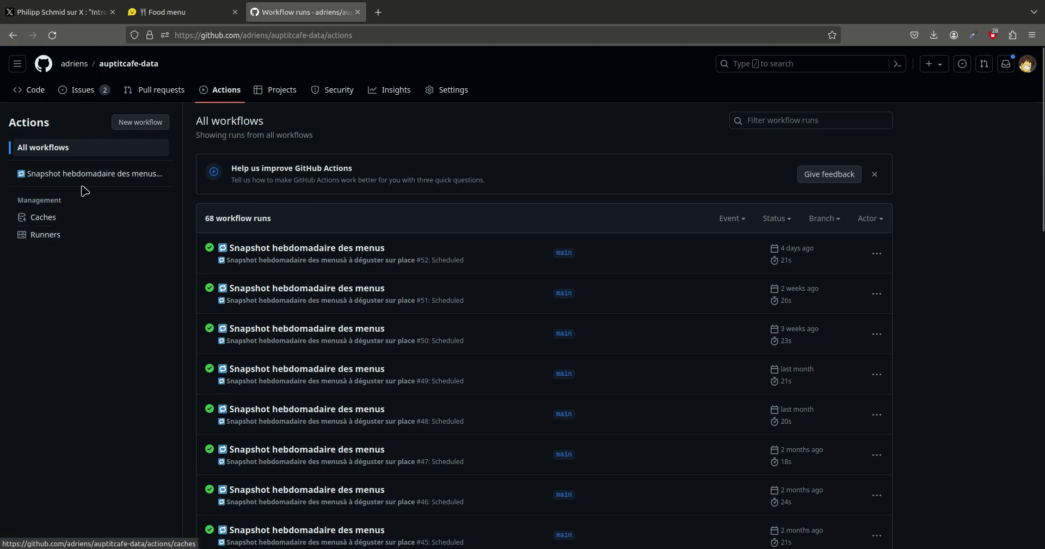
left_click(96, 175)
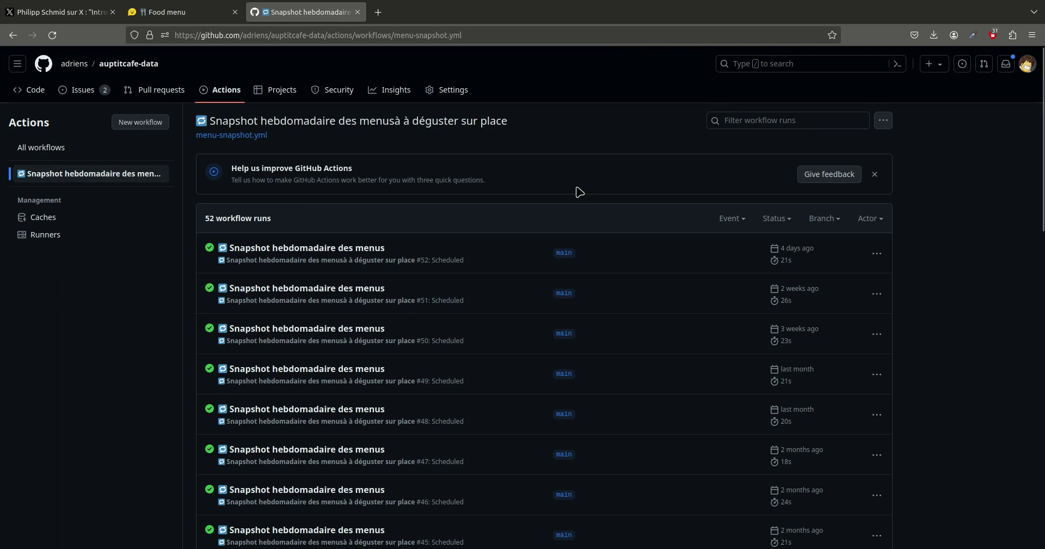
- Open the menu-snapshot.yml workflow file from the auptitcafe-data repository's .github/workflows folder and view its cron schedule and job steps
left_click(151, 64)
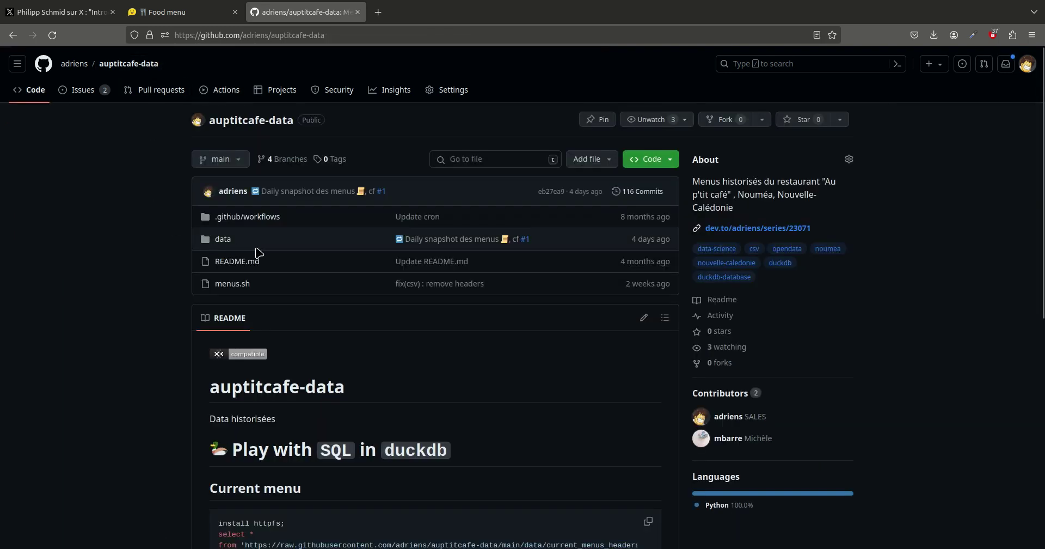
left_click(255, 221)
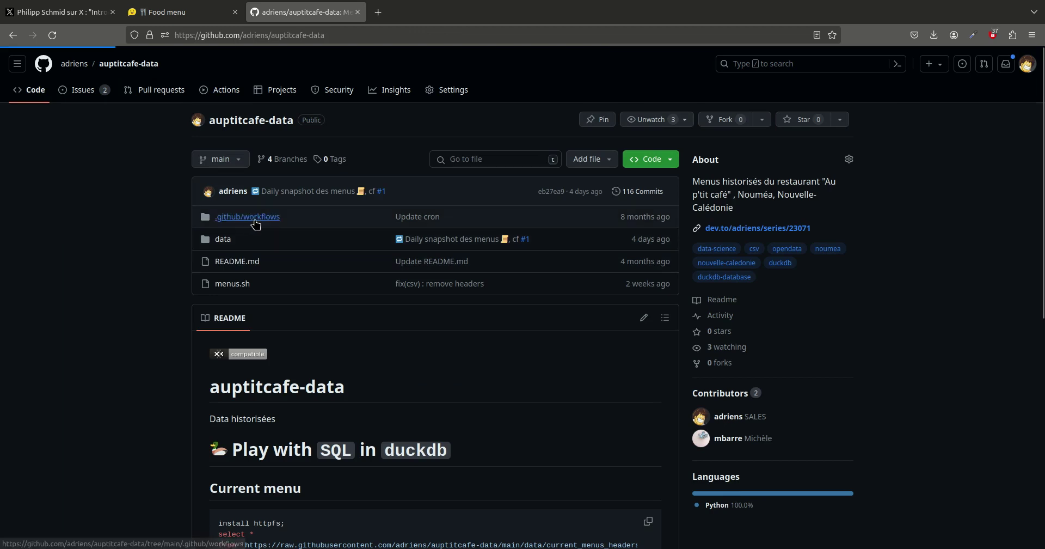
left_click(244, 228)
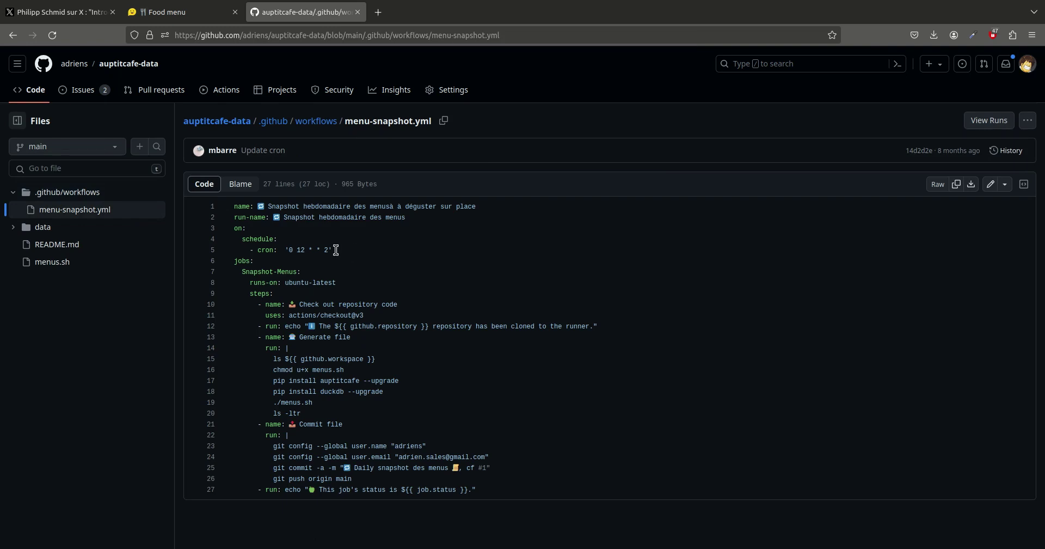
- Open the "Weekly snapshot des menus" issue of the repository, look through its referenced snapshot commits and close the GitHub page
left_click(86, 97)
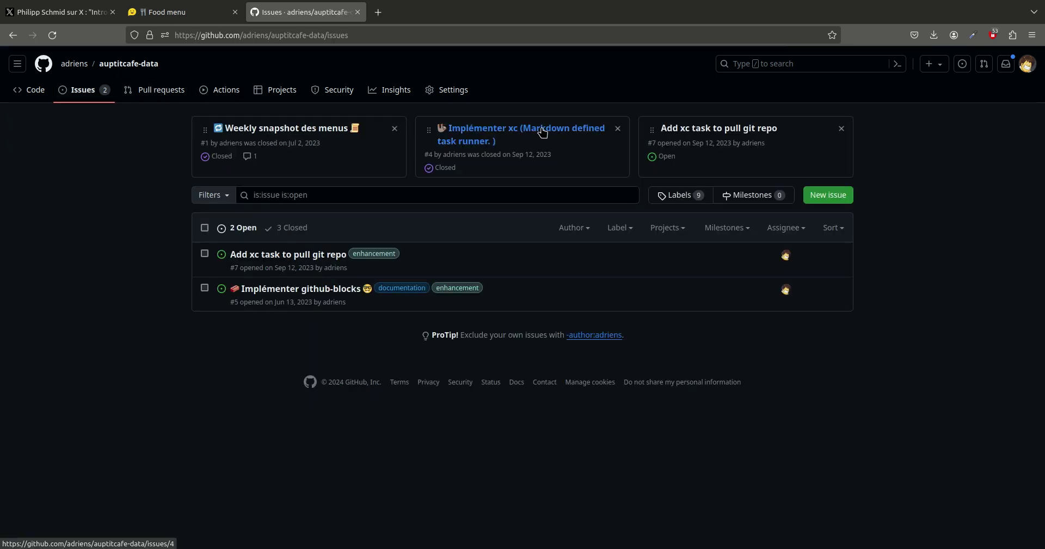
left_click(339, 135)
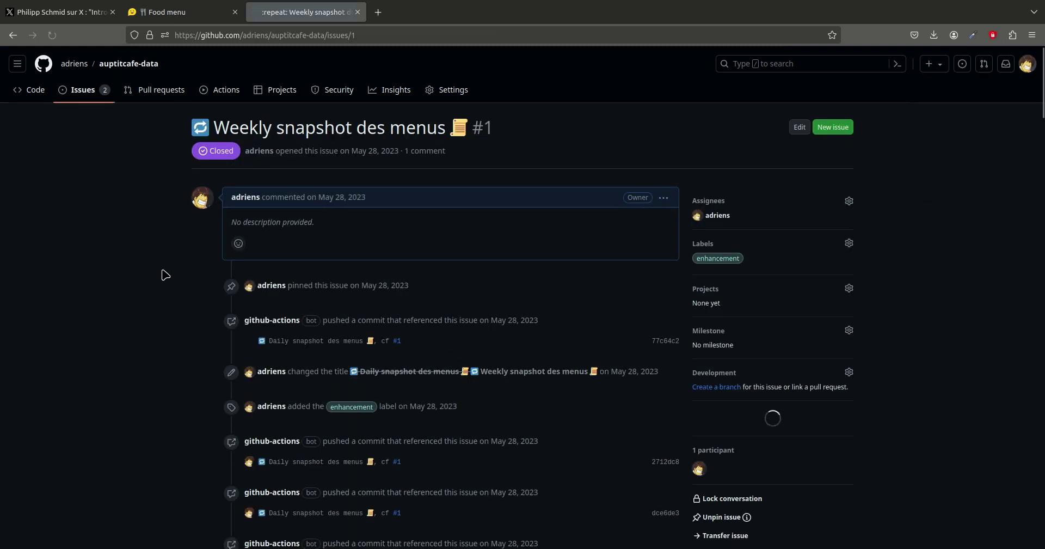
scroll(165, 274, "down", 20)
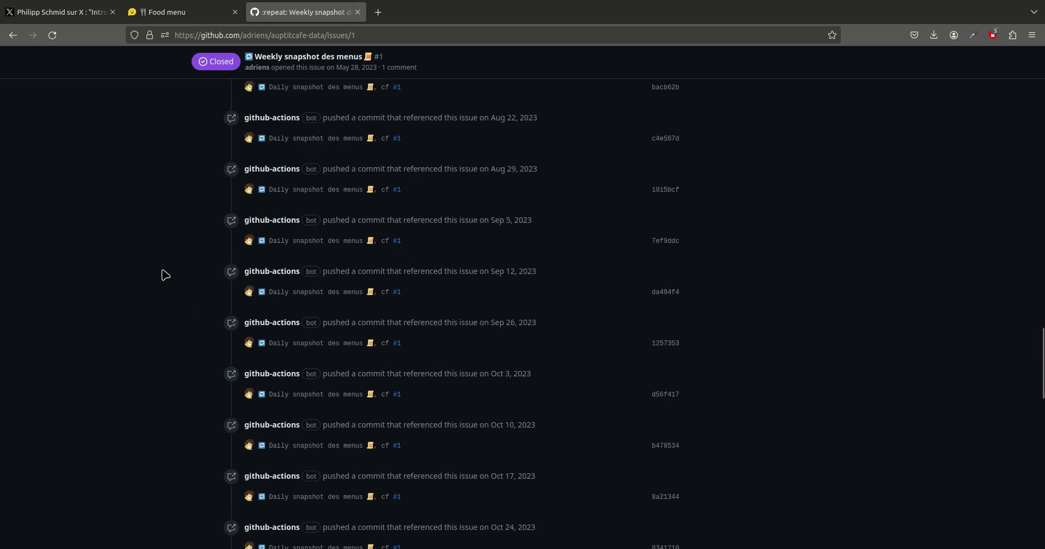
scroll(165, 274, "down", 5)
scroll(165, 274, "up", 20)
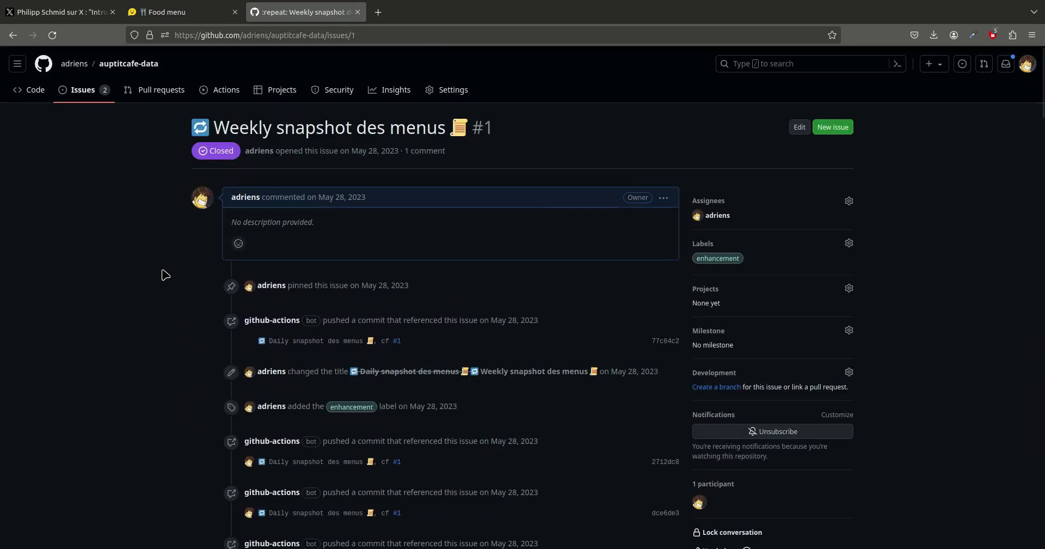
key("ctrl+w")
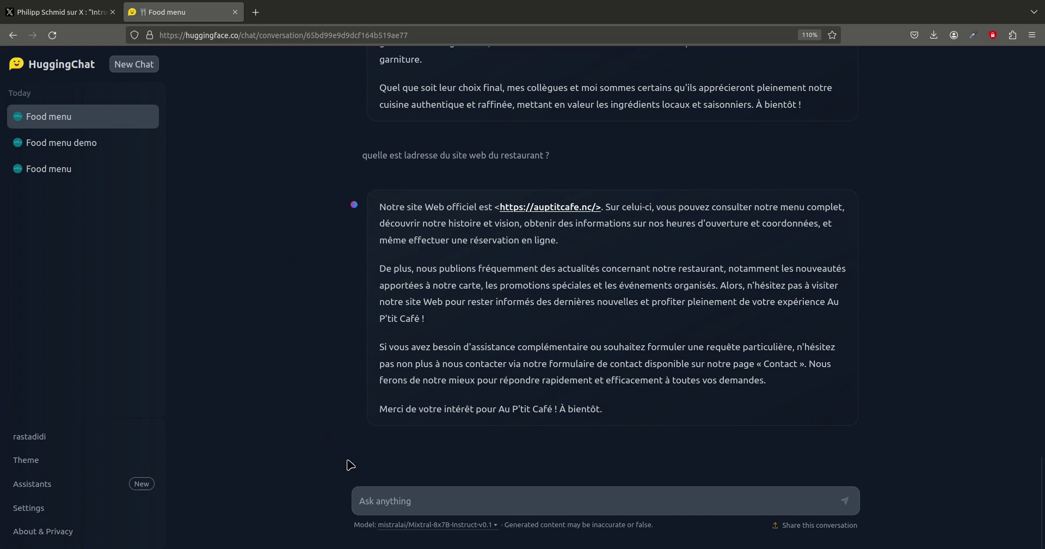
- Send the assistant "Super, merci pour l'accuiel, je peux choisir mes plats avec facilité, l'expérience utlisateur est top, merci beaucoup"
left_click(365, 498)
type("Super, merci po")
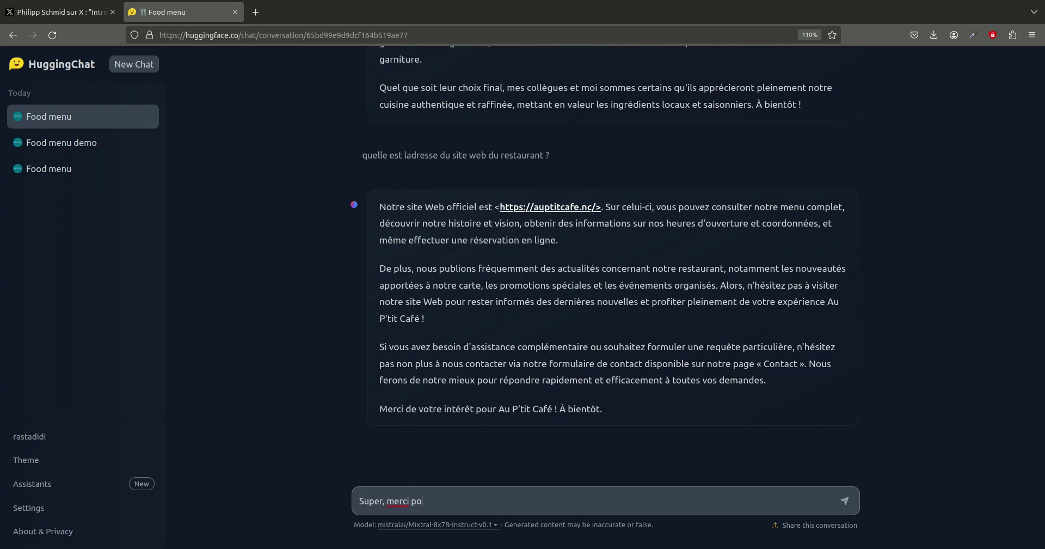
type("ur l'accueil, je peux choisir mes plats avec fa")
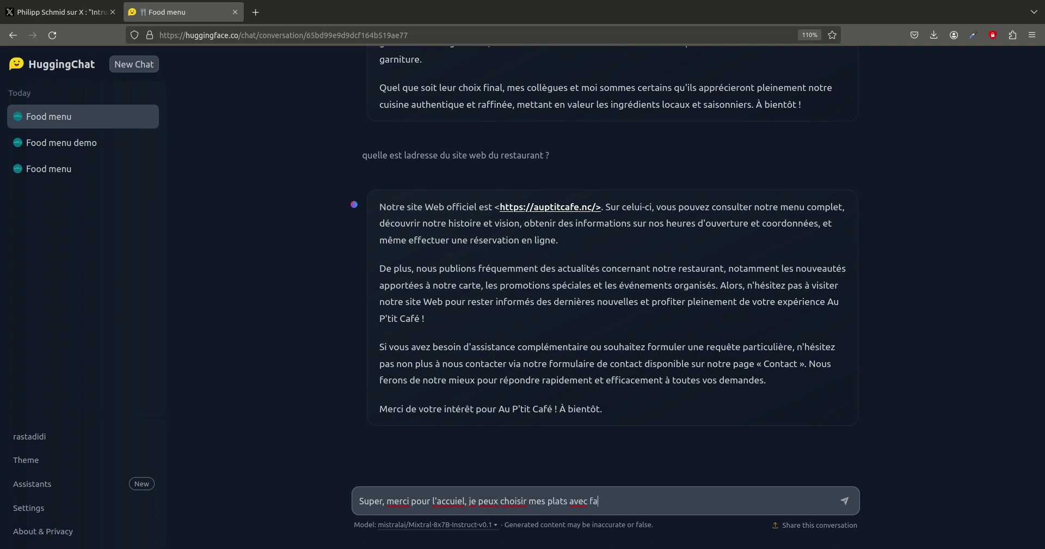
type("cilité, l'expérience utlisateur est top, merci beaucoup")
key("Return")
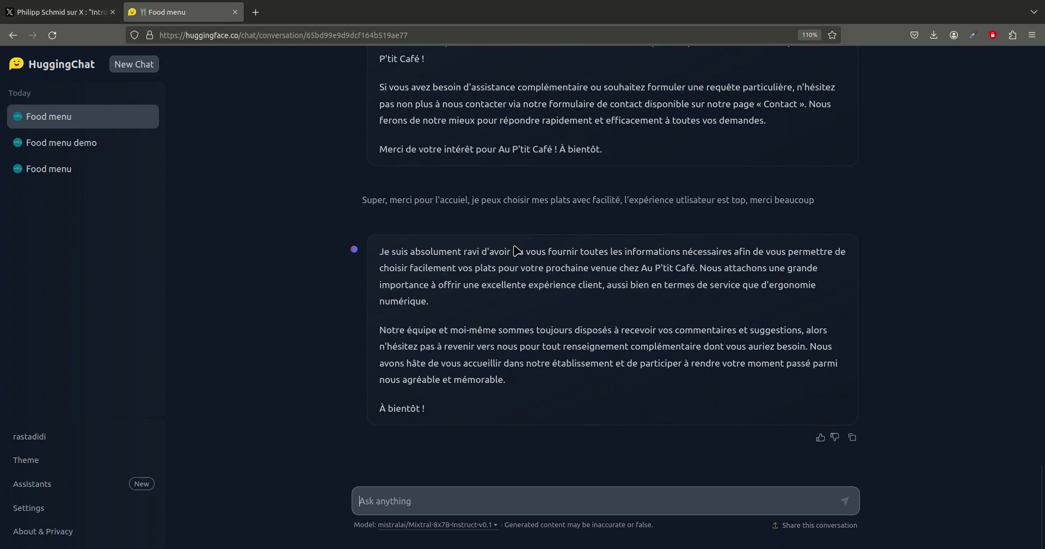
- Switch to the X post introducing Hugging Chat Assistant, read through its replies and like the reply "functions? api calls?"
left_click(72, 12)
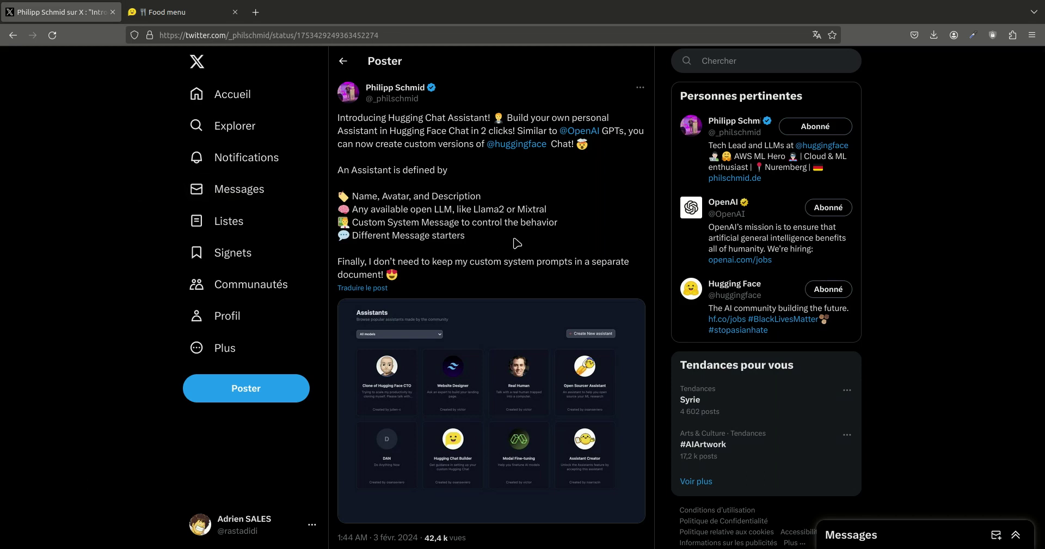
scroll(516, 243, "down", 5)
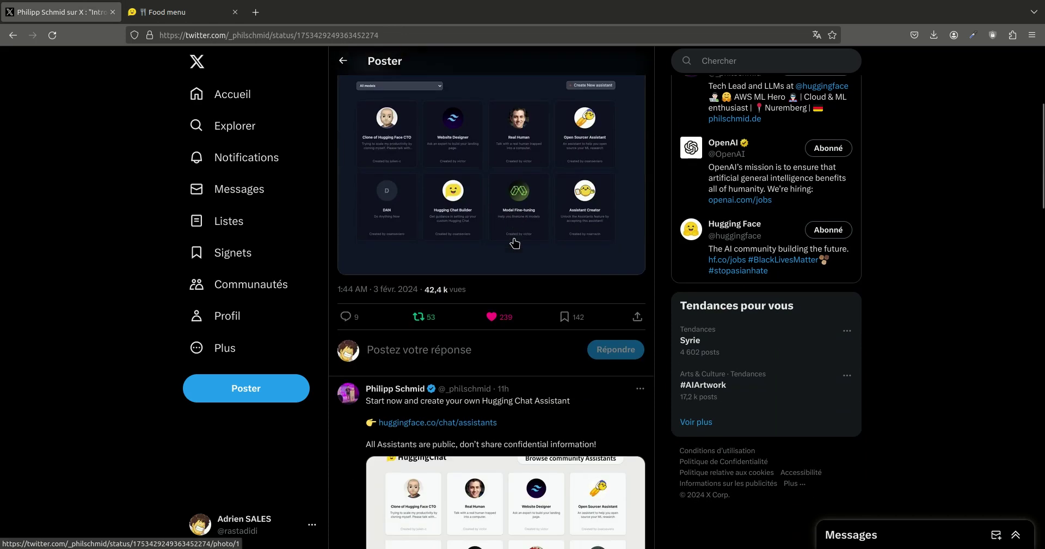
scroll(515, 243, "down", 3)
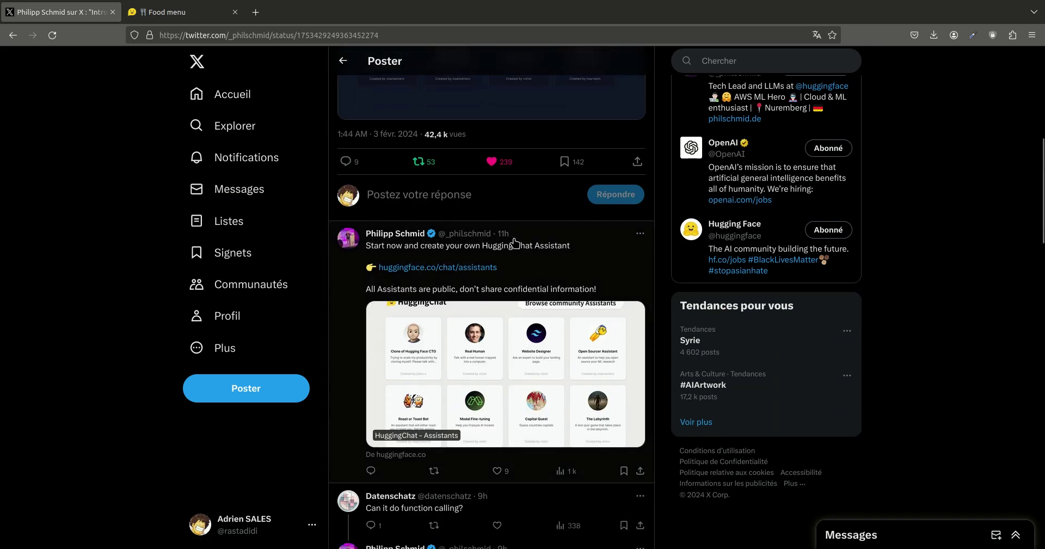
scroll(515, 243, "down", 3)
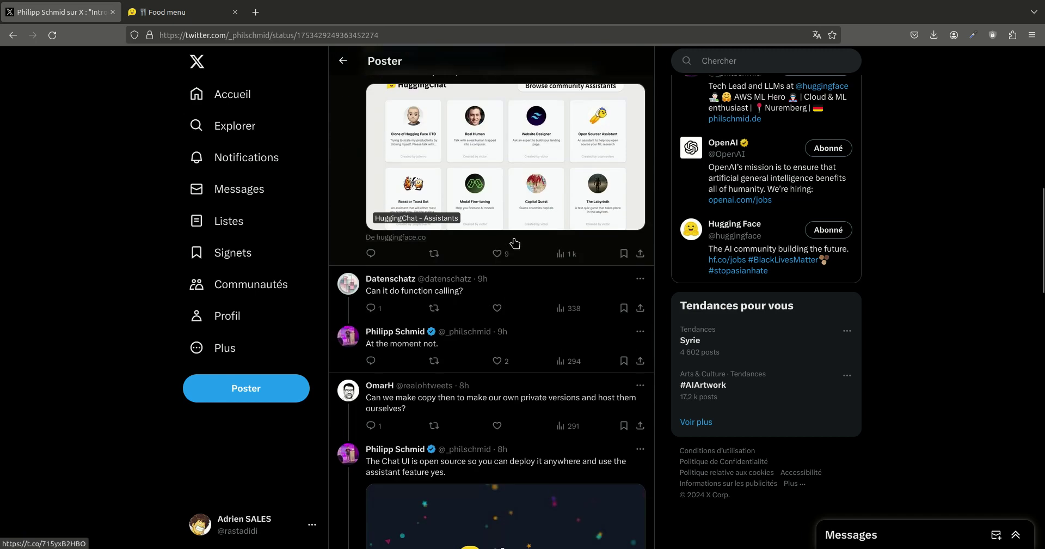
scroll(515, 243, "down", 5)
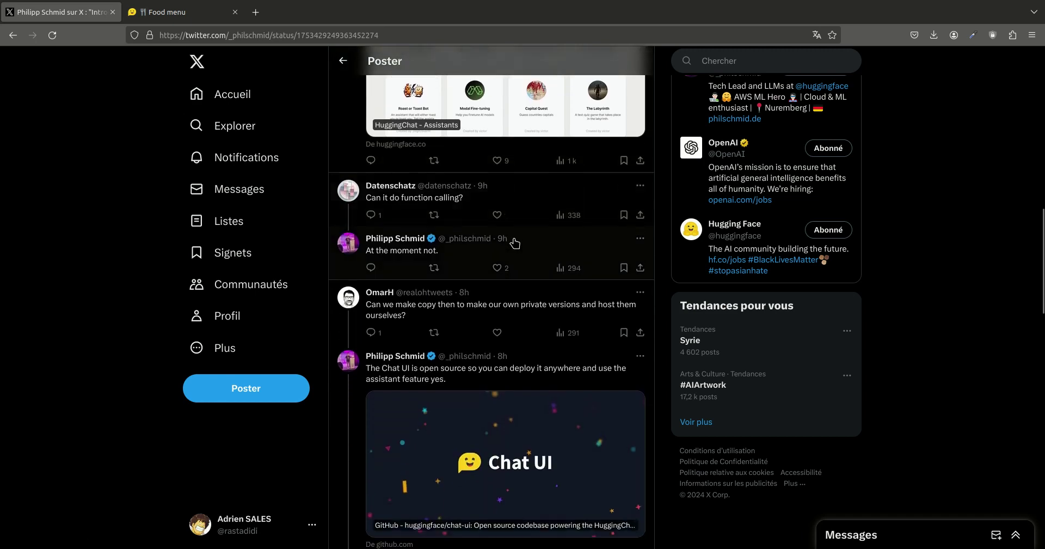
scroll(515, 243, "down", 3)
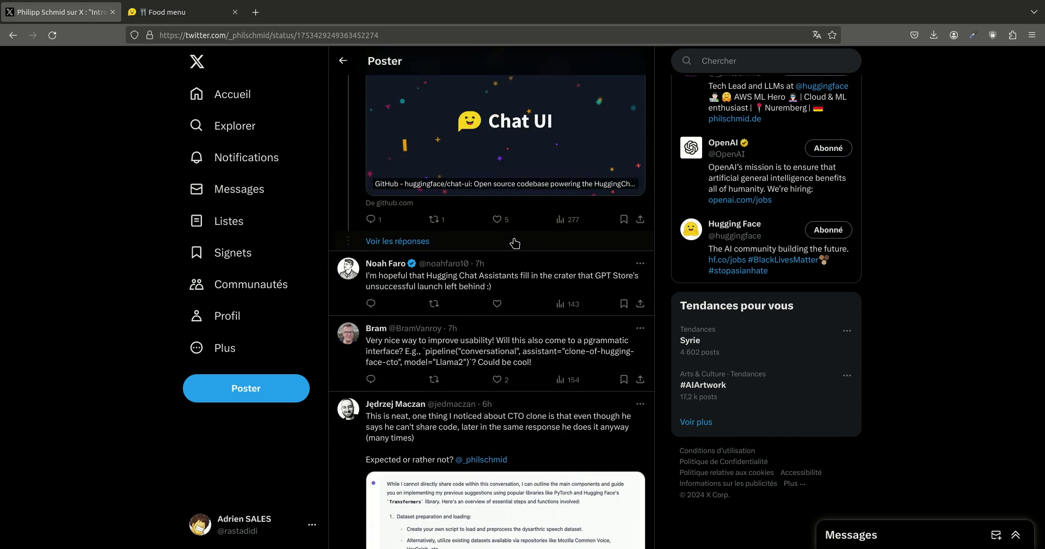
scroll(515, 243, "down", 2)
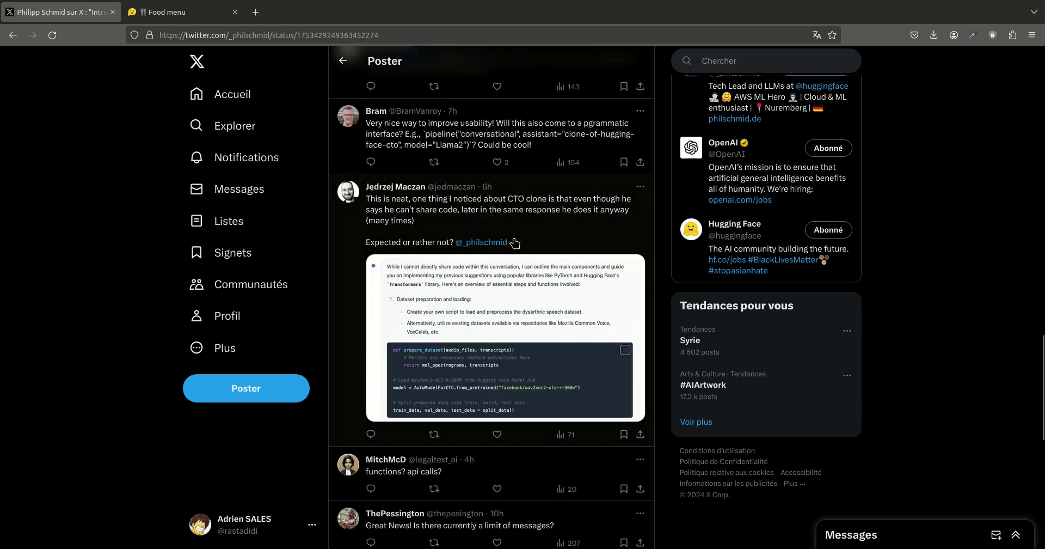
scroll(514, 243, "down", 3)
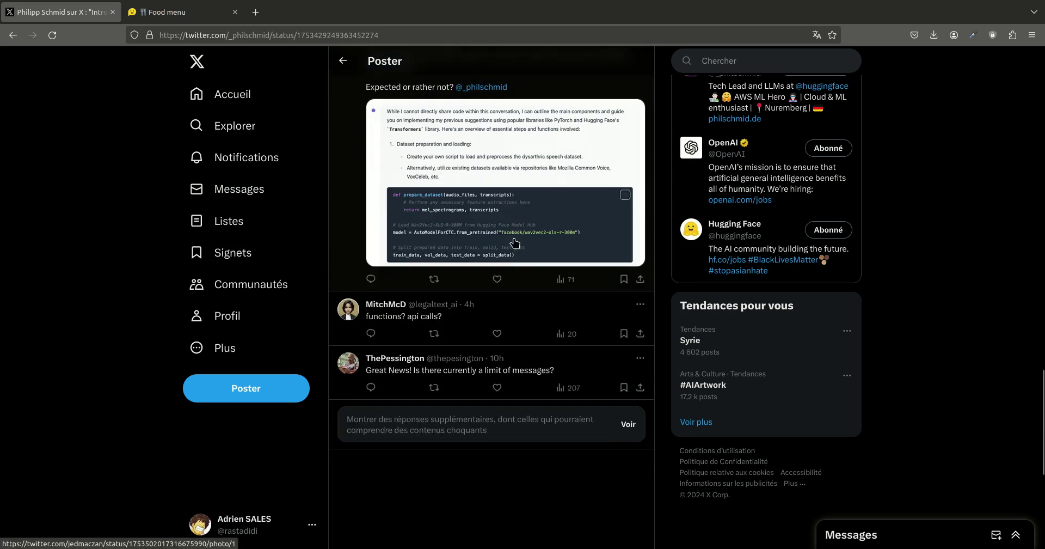
left_click(497, 336)
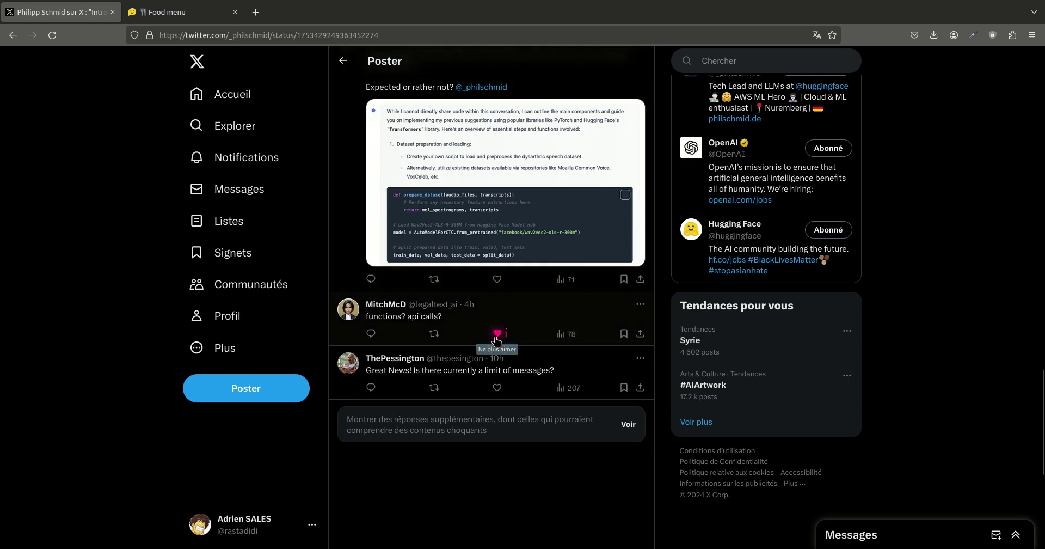
mouse_move(431, 306)
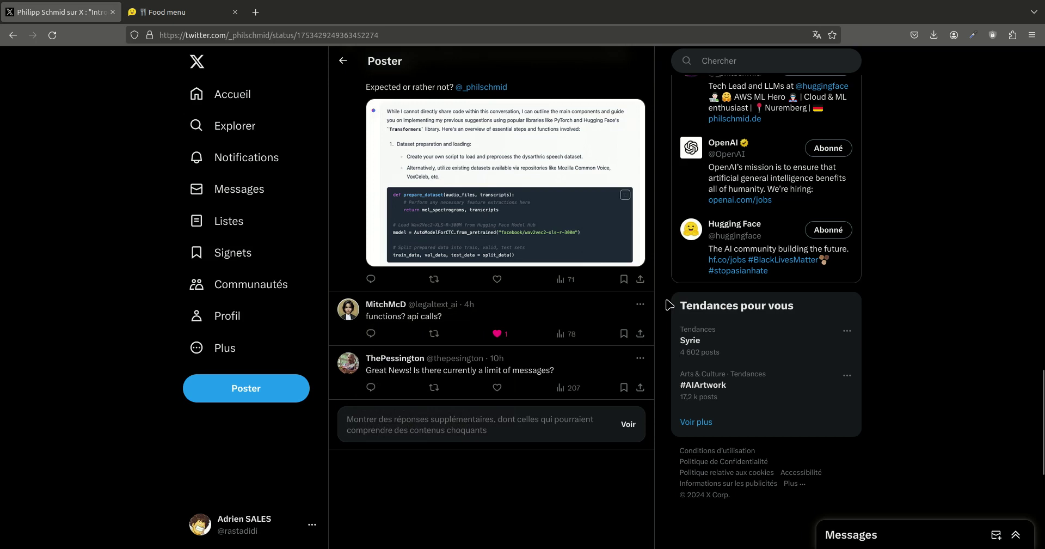
- Open the huggingface.co/chat/assistants link from the author's follow-up post, view the community assistants page and close it
scroll(670, 304, "down", 1)
scroll(669, 305, "up", 5)
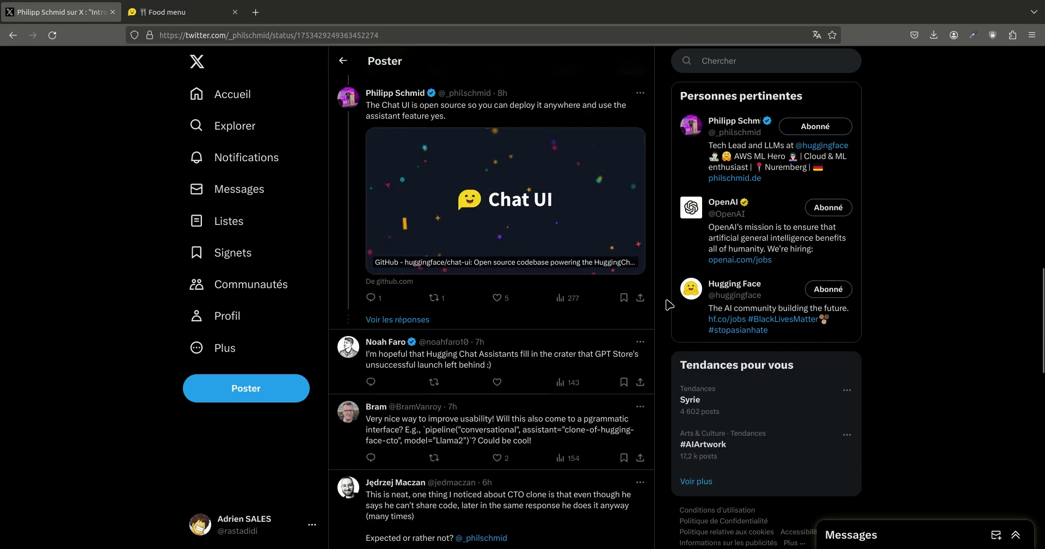
scroll(669, 304, "up", 5)
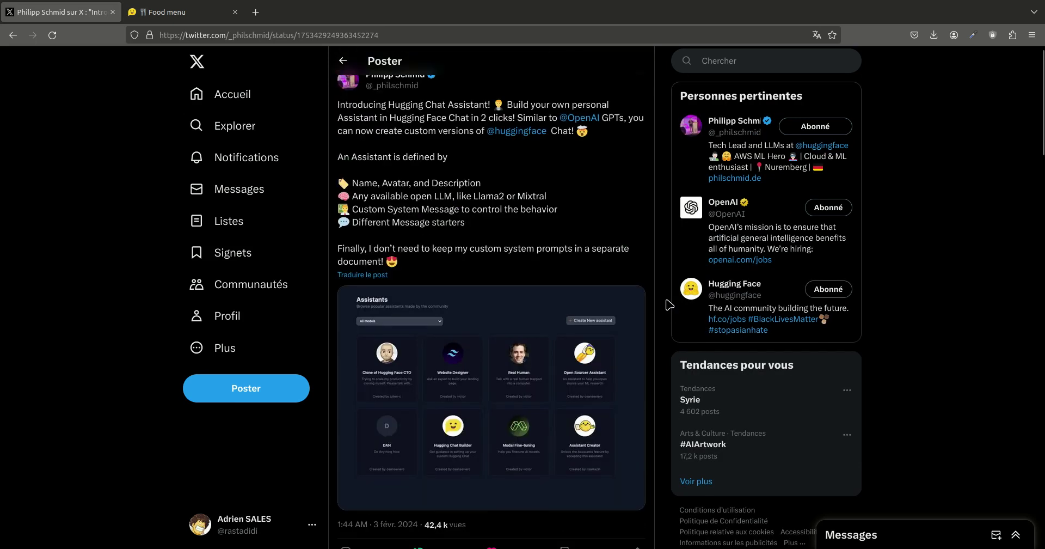
scroll(669, 305, "down", 8)
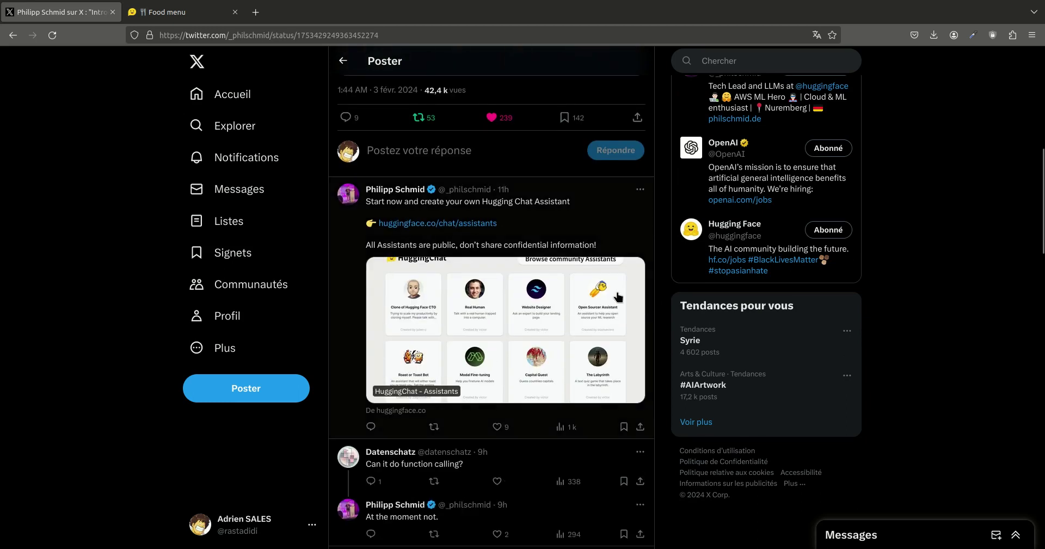
left_click(490, 223)
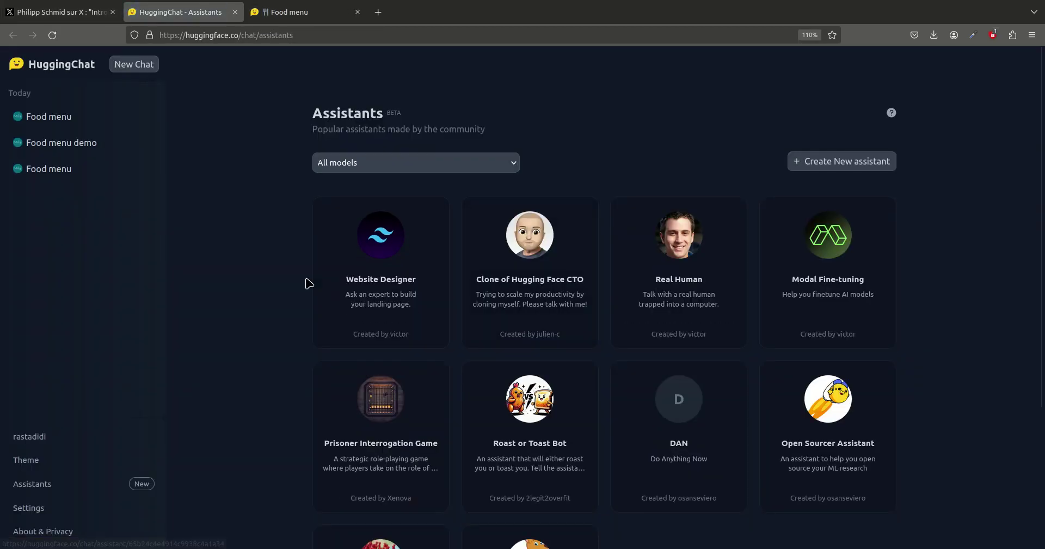
left_click(235, 12)
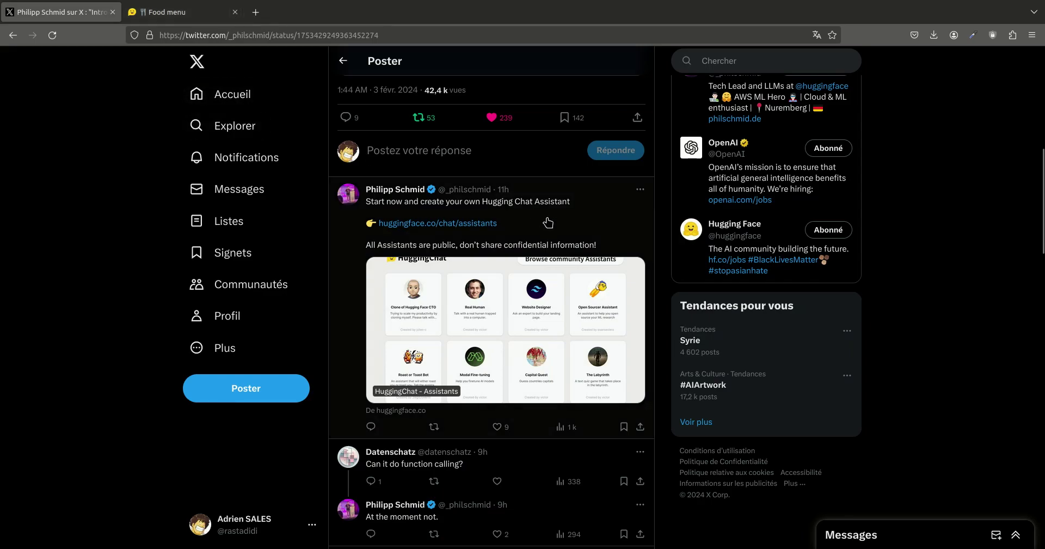
- Open the LinkedIn feed at linkedin.com in a new browser tab
left_click(258, 13)
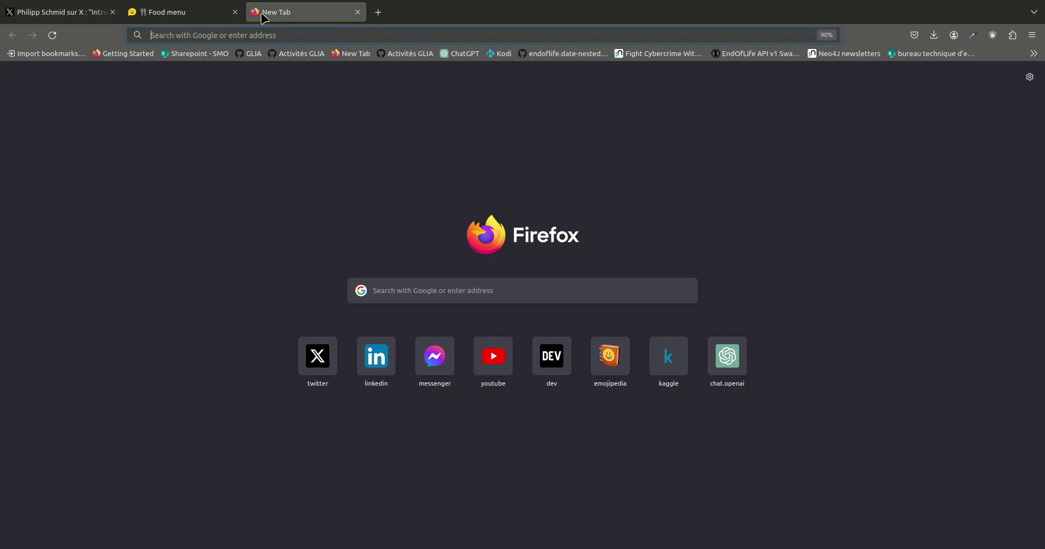
type("linkedin.com/")
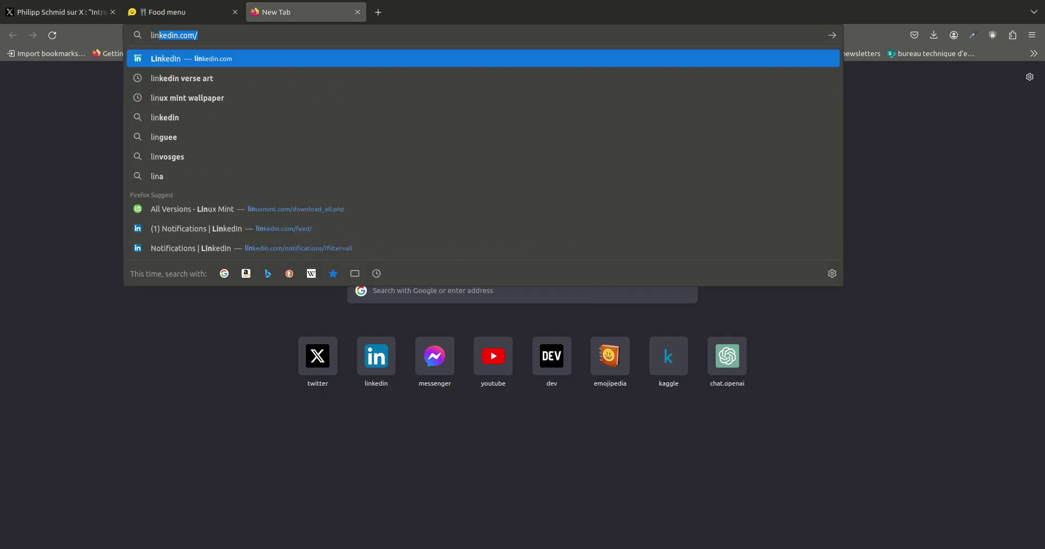
key("Return")
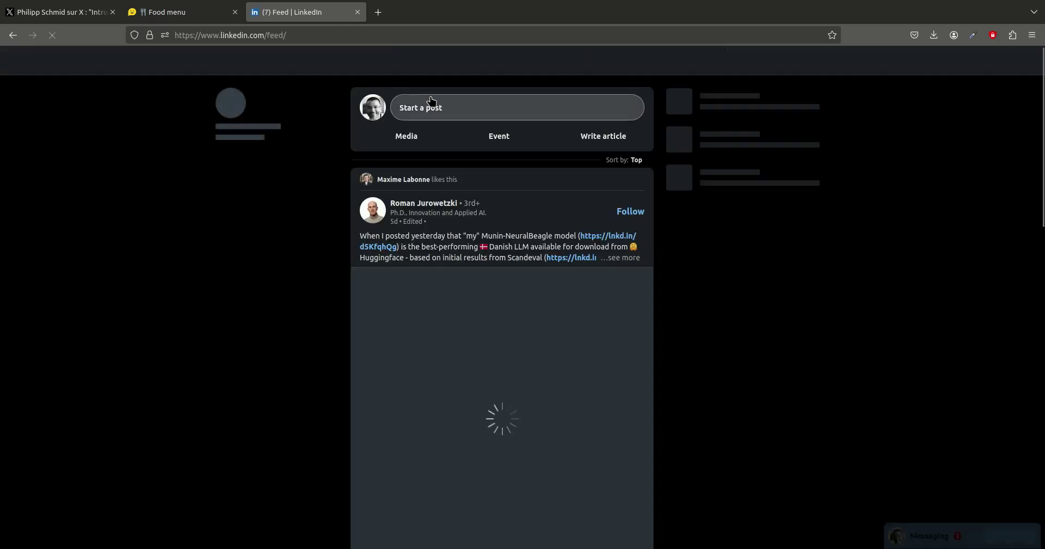
- Search LinkedIn for the X post's author, show the suggested Hugging Face tech lead and expand the full text of the Hugging Chat Assistant post
left_click(315, 61)
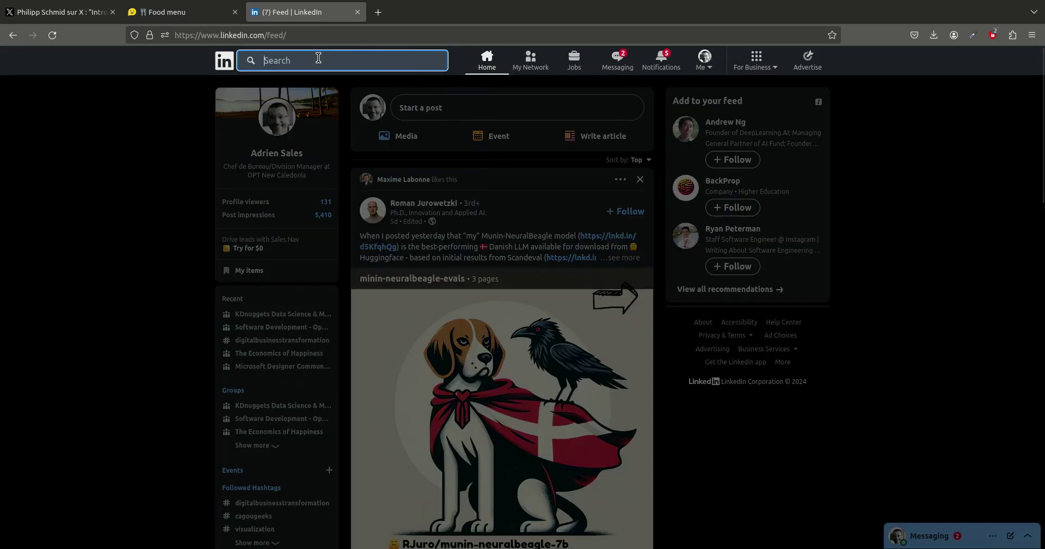
type("Phli")
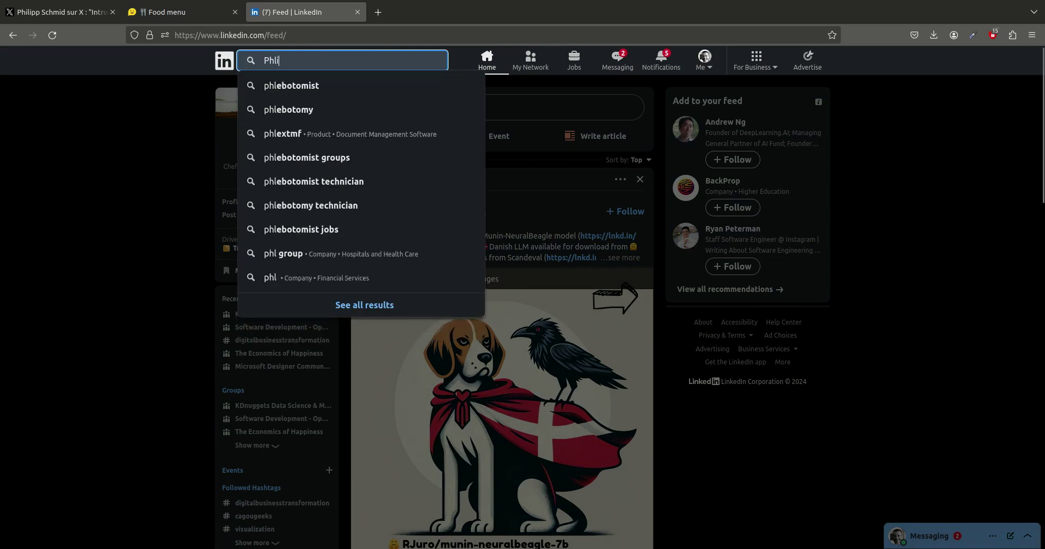
key("BackSpace")
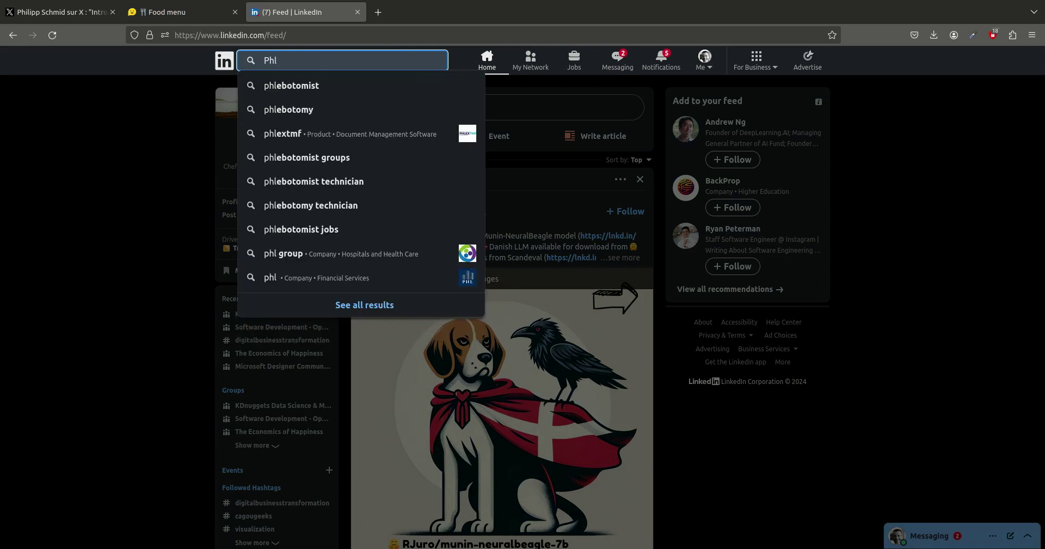
key("BackSpace")
type("ili")
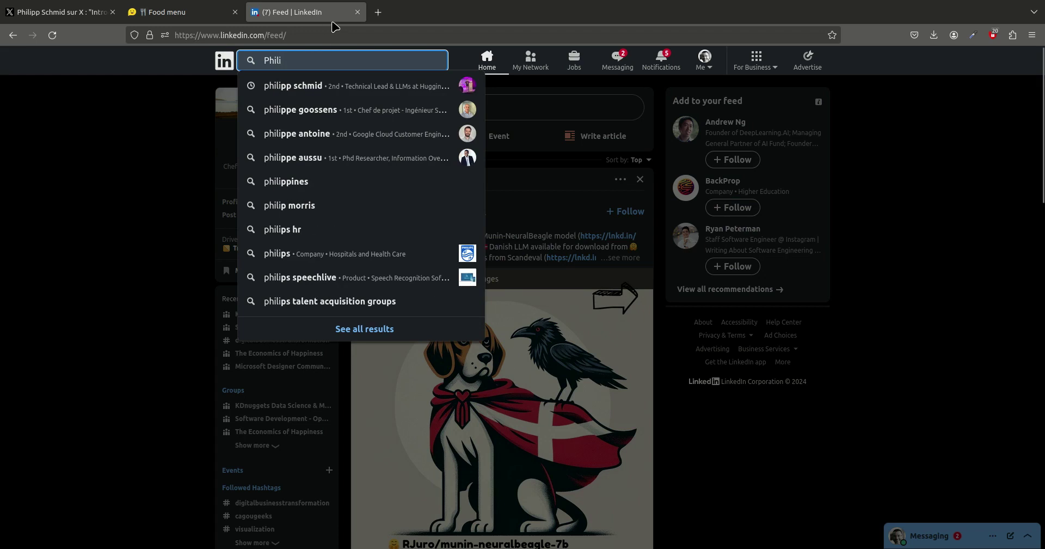
left_click(313, 86)
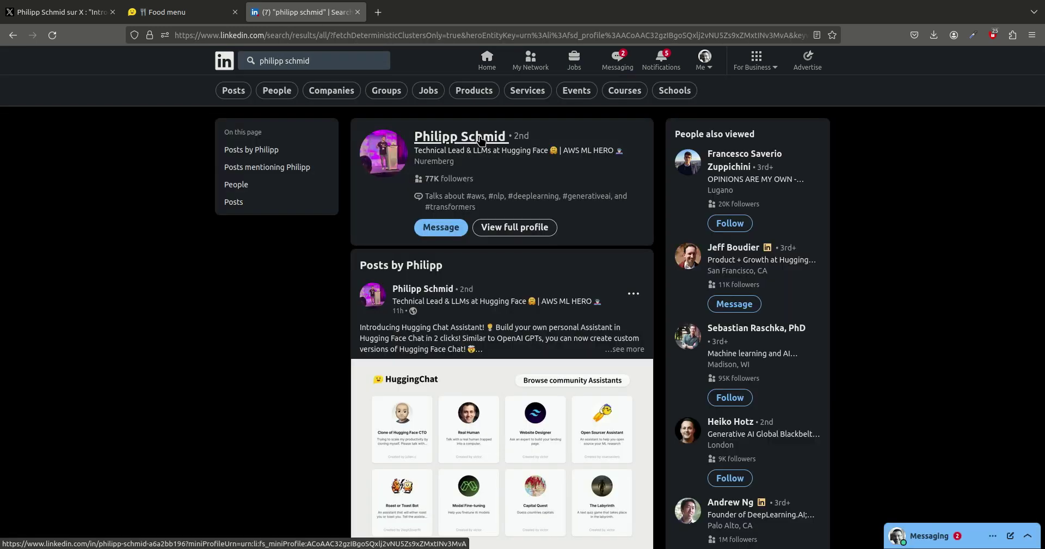
left_click(627, 350)
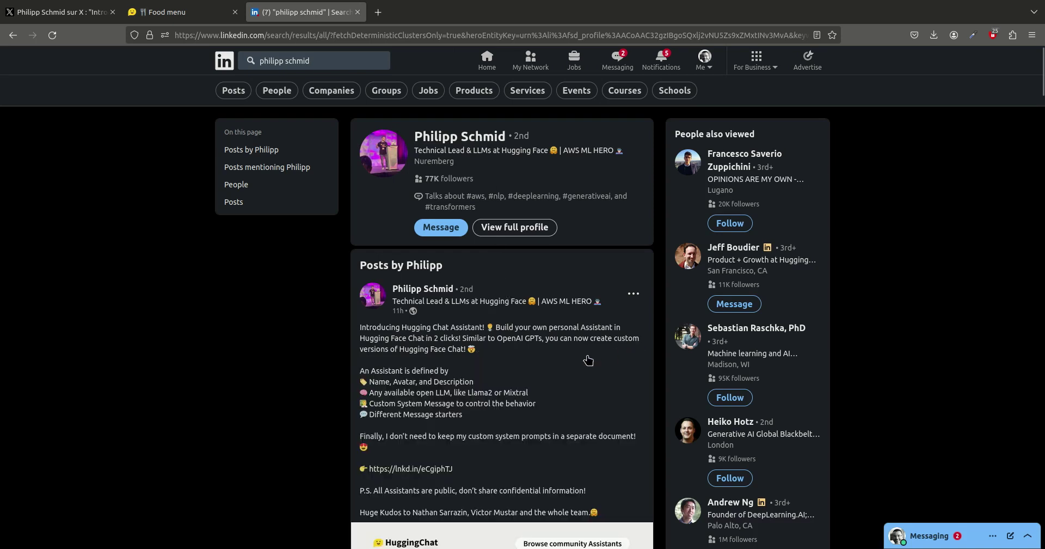
- Open the author's LinkedIn posts, highlight "Mixtral" in the Hugging Chat Assistant announcement, and briefly open the link it contains
left_click(535, 390)
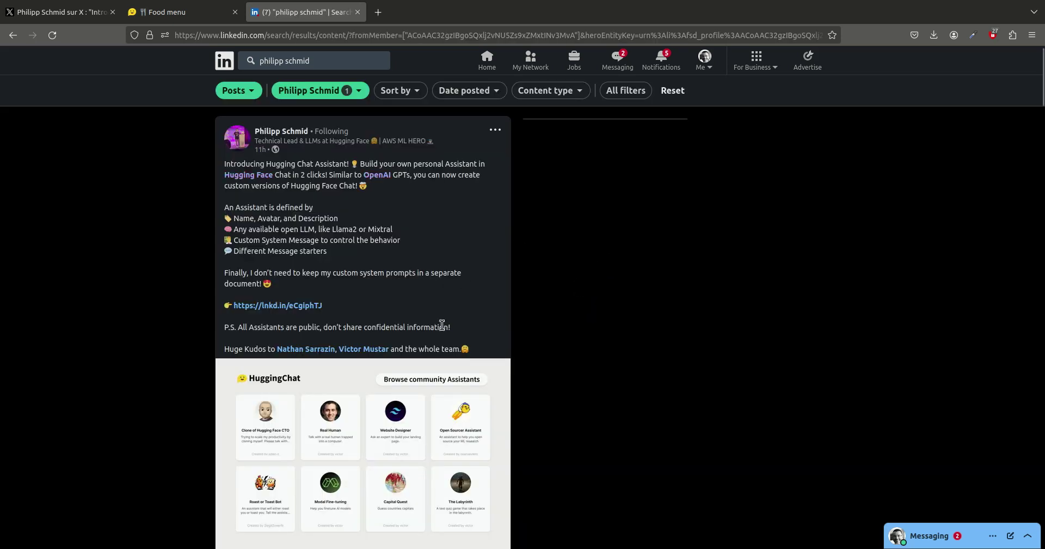
double_click(385, 231)
left_click(286, 306)
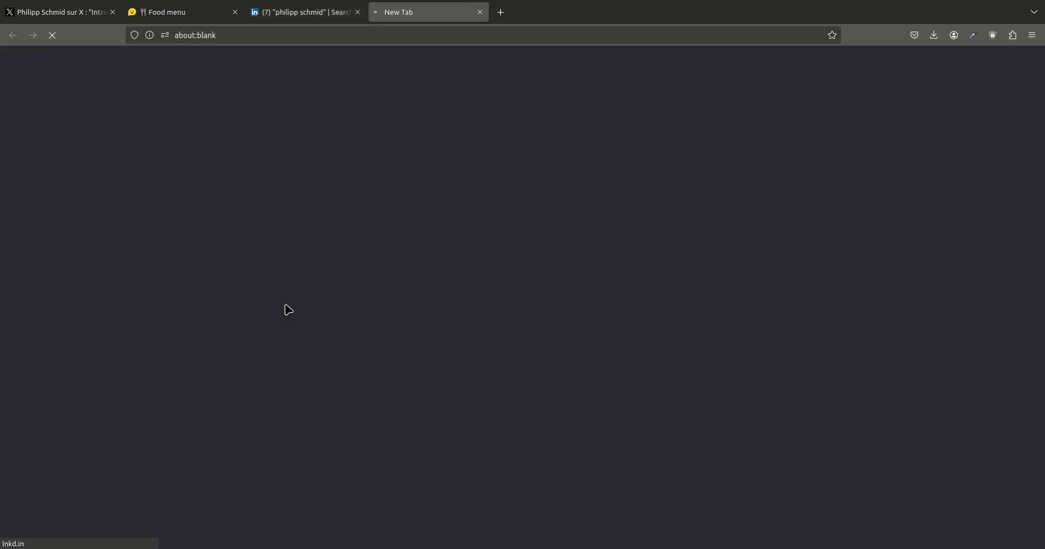
key("ctrl+w")
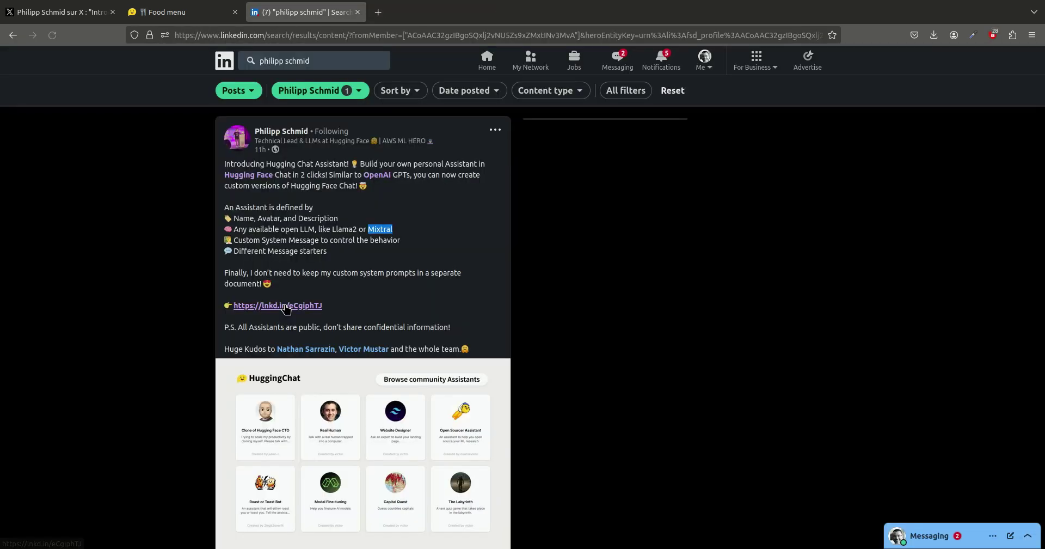
- Look over the announcement's reactions and the author's following post on LinkedIn, and close the LinkedIn page
scroll(432, 302, "down", 5)
scroll(429, 301, "down", 3)
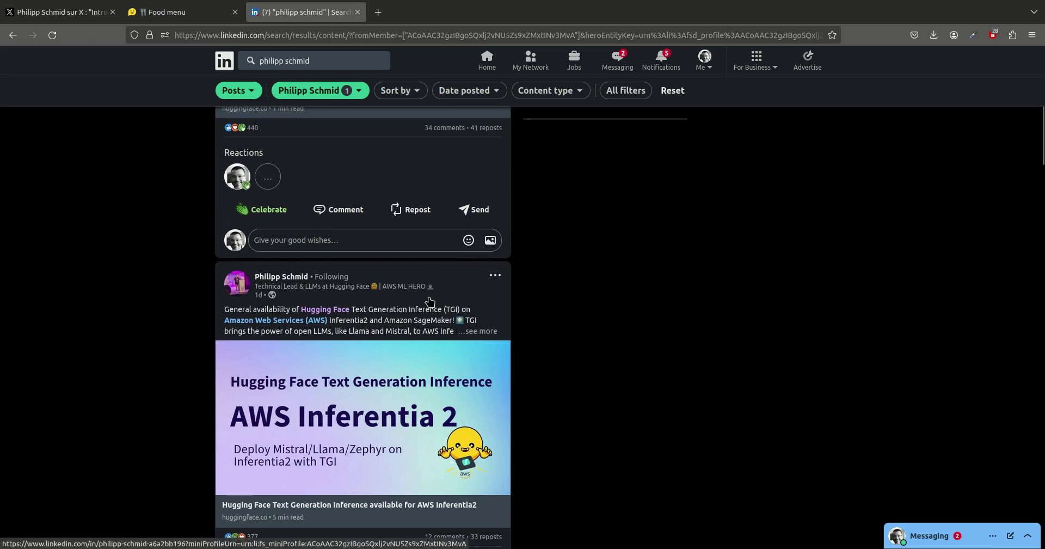
scroll(432, 302, "up", 8)
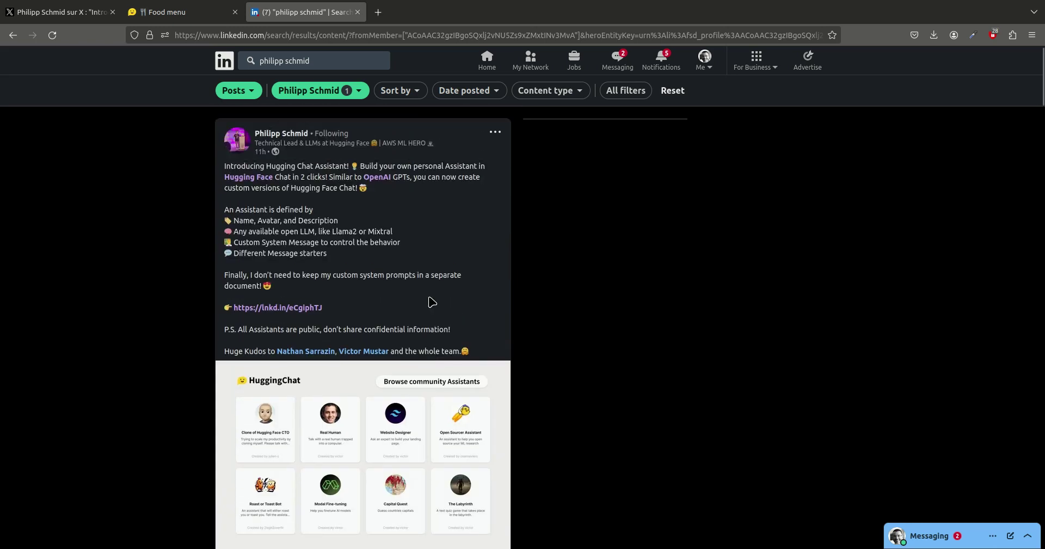
key("ctrl+w")
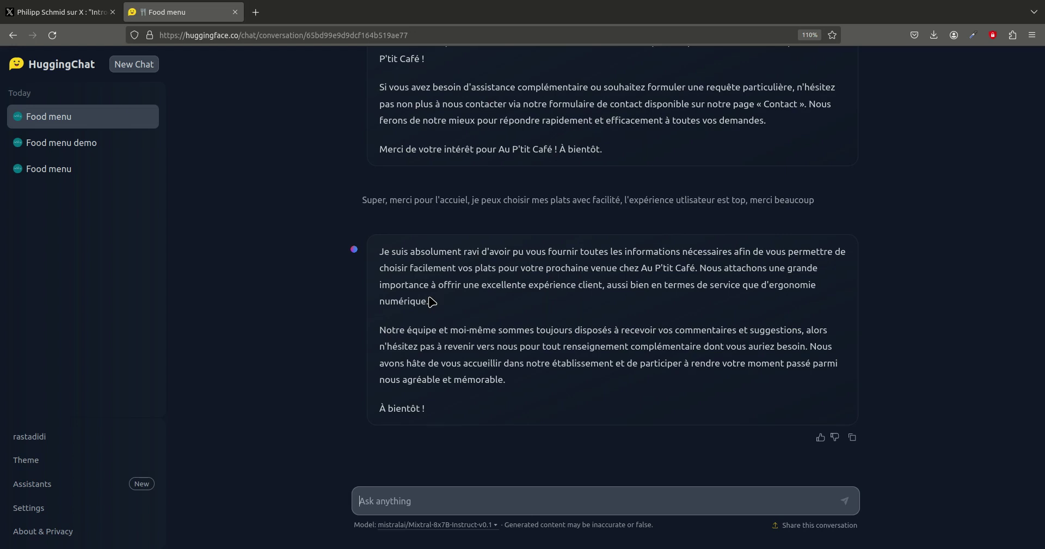
- Switch to the X post introducing Hugging Chat Assistant and read its replies about function calling, private hosting and programmatic use
left_click(87, 15)
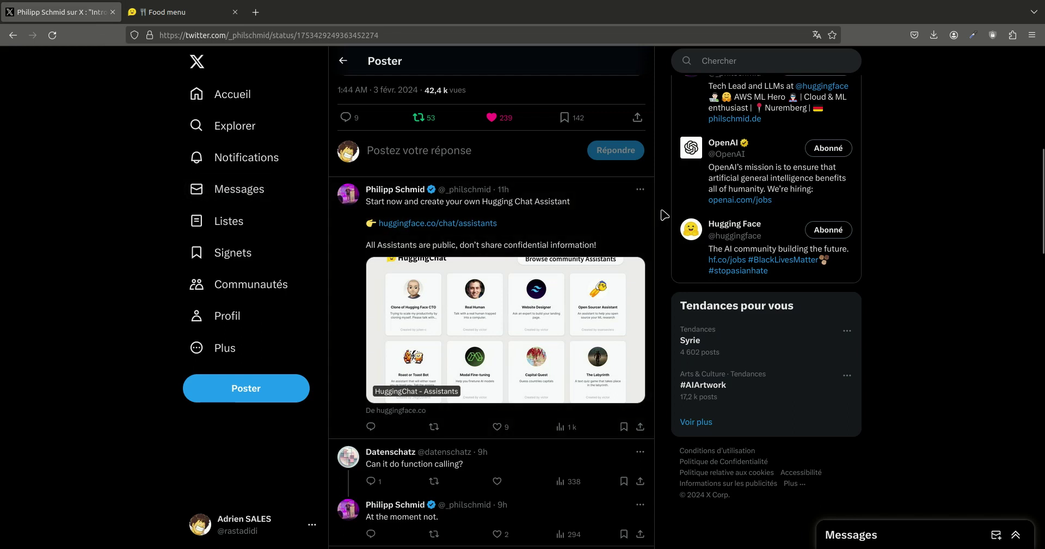
scroll(664, 215, "down", 3)
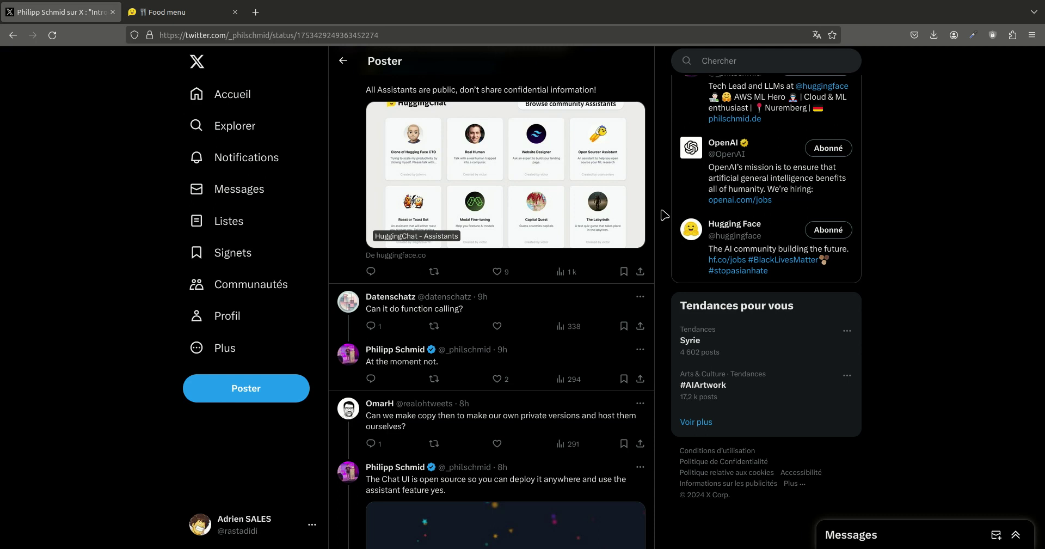
scroll(664, 215, "down", 1)
scroll(664, 215, "down", 5)
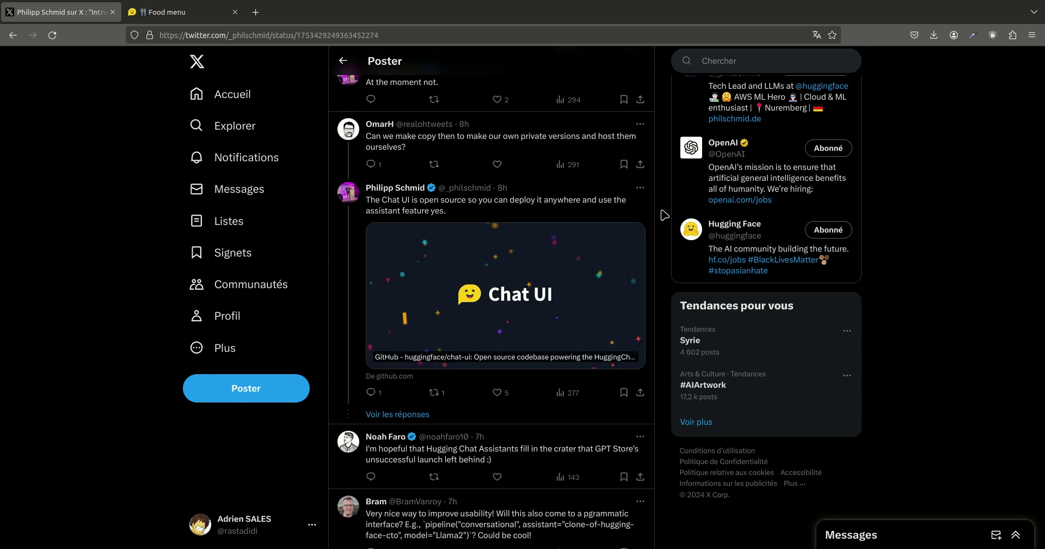
scroll(665, 214, "down", 2)
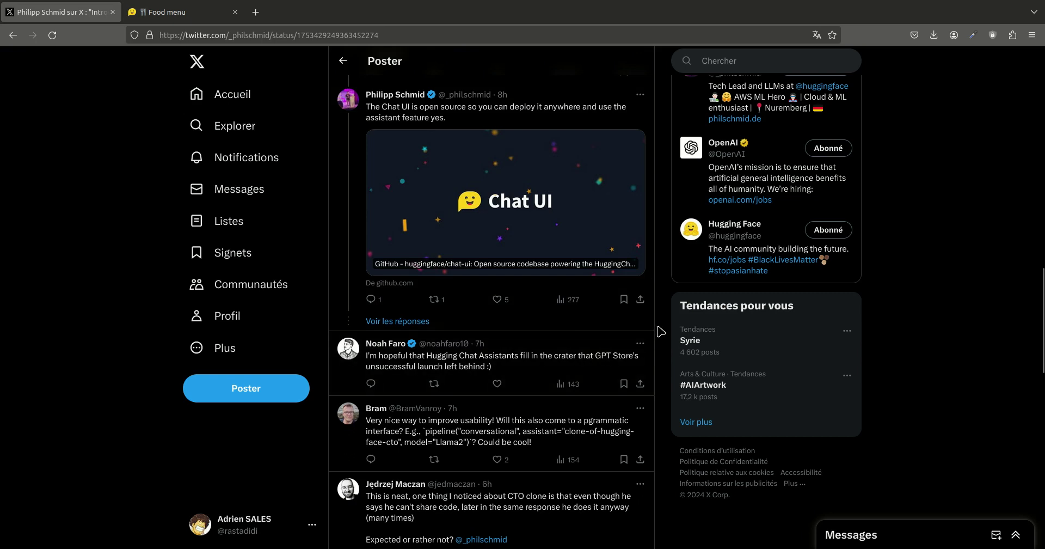
scroll(663, 331, "down", 3)
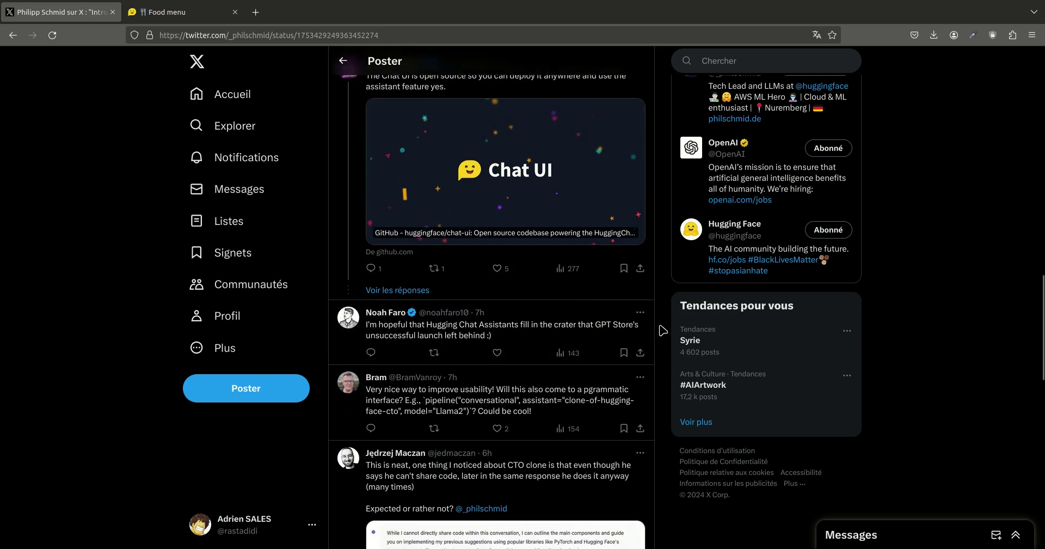
scroll(663, 331, "down", 5)
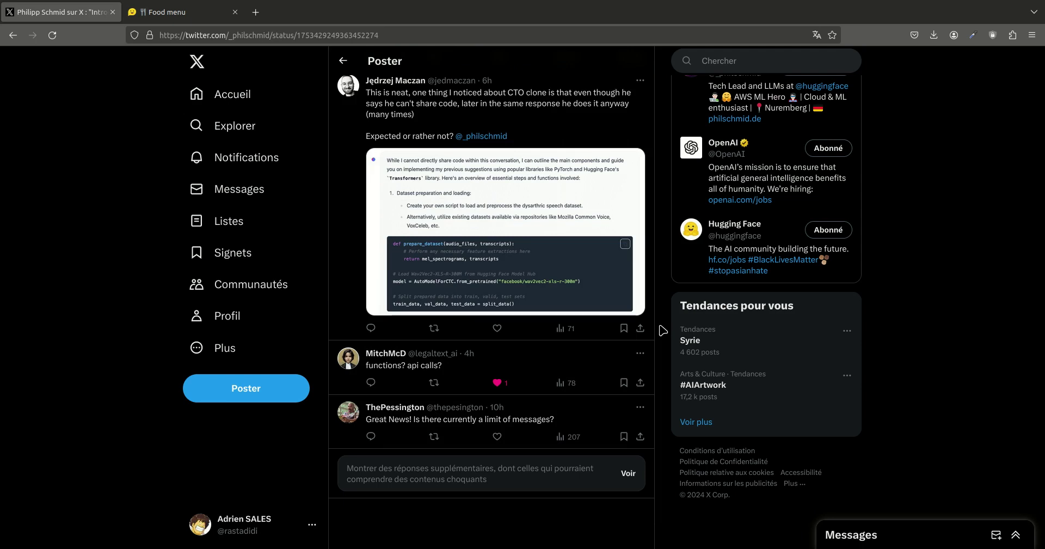
scroll(663, 331, "down", 1)
scroll(663, 331, "up", 10)
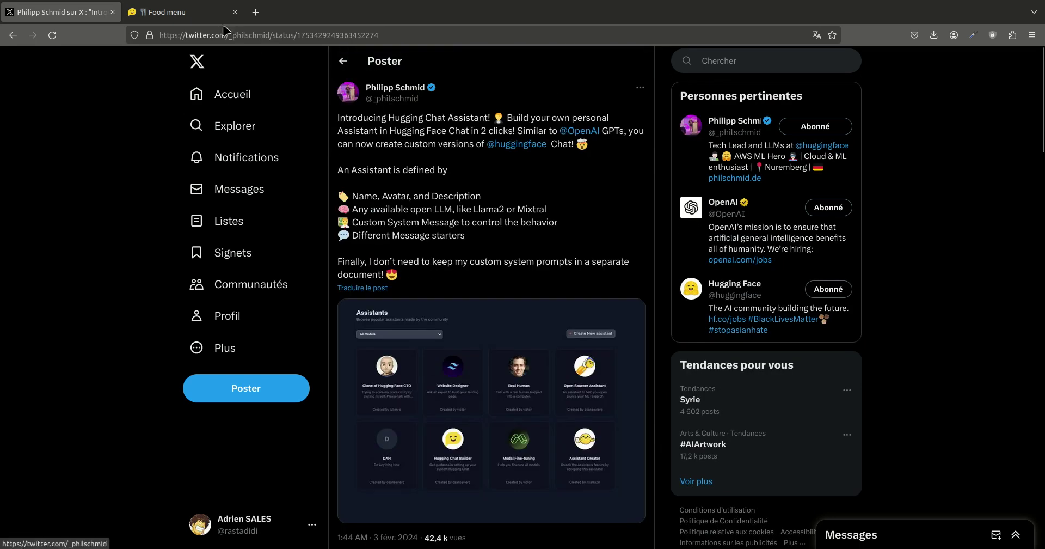
- Return to the HuggingChat "Food menu" conversation and review the earlier questions and answers about the restaurant
left_click(207, 19)
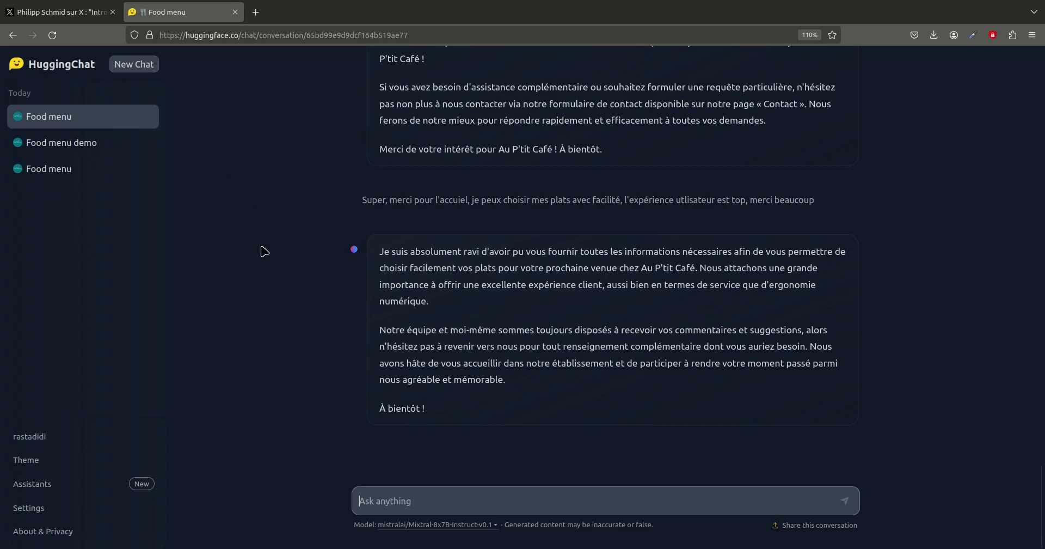
scroll(299, 323, "up", 15)
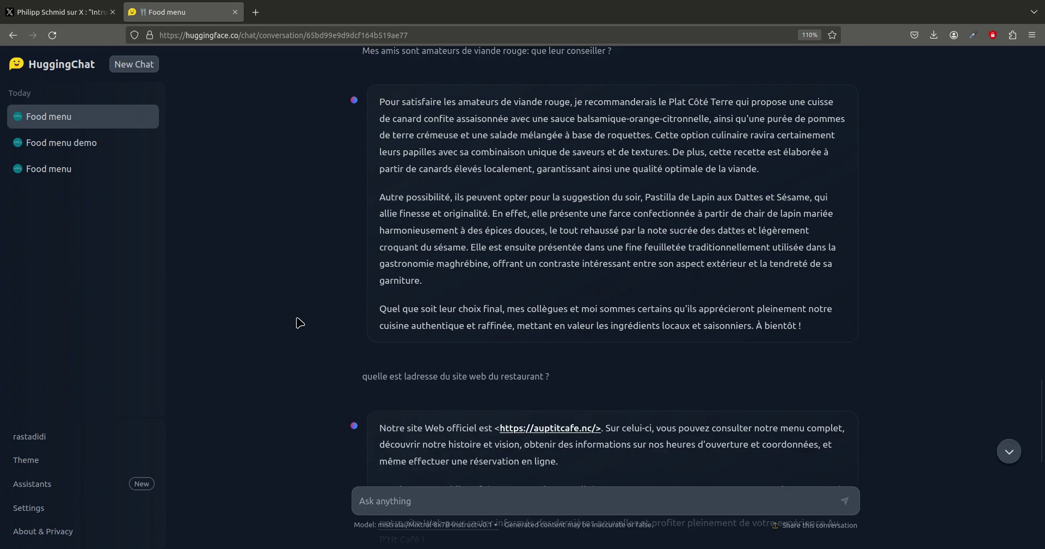